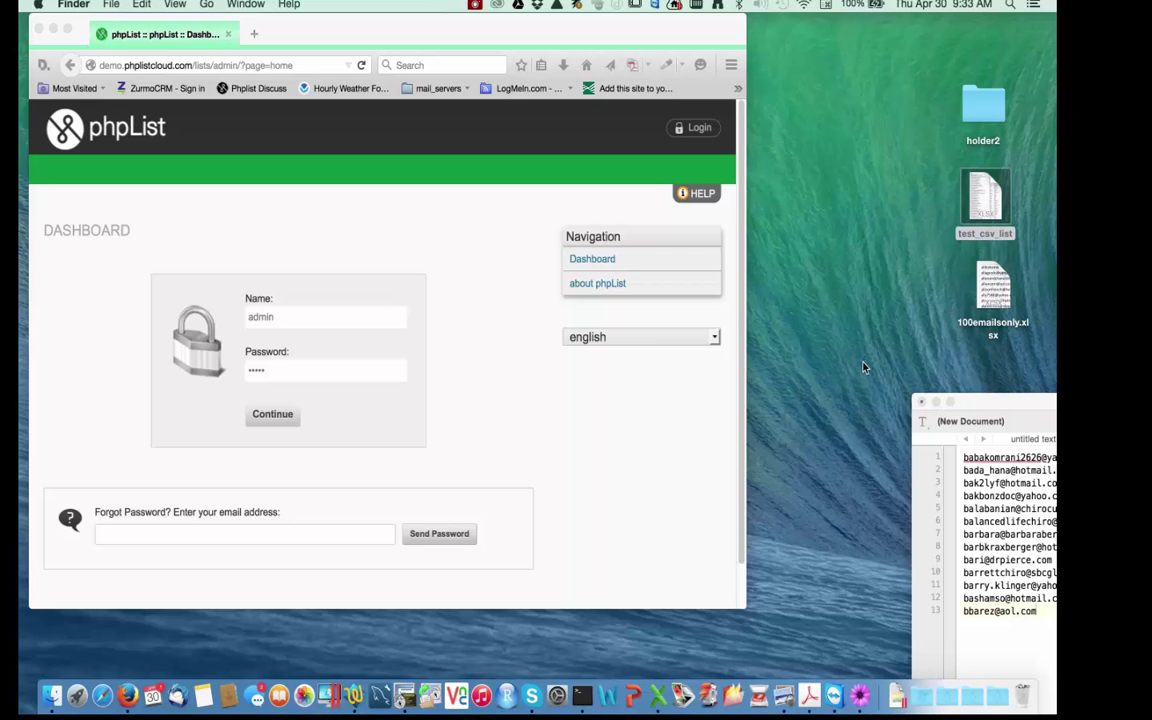
Log in to the phpList admin area with the credentials already filled in.
mouse_move(444, 27)
mouse_down()
mouse_move(453, 63)
mouse_move(441, 33)
mouse_up()
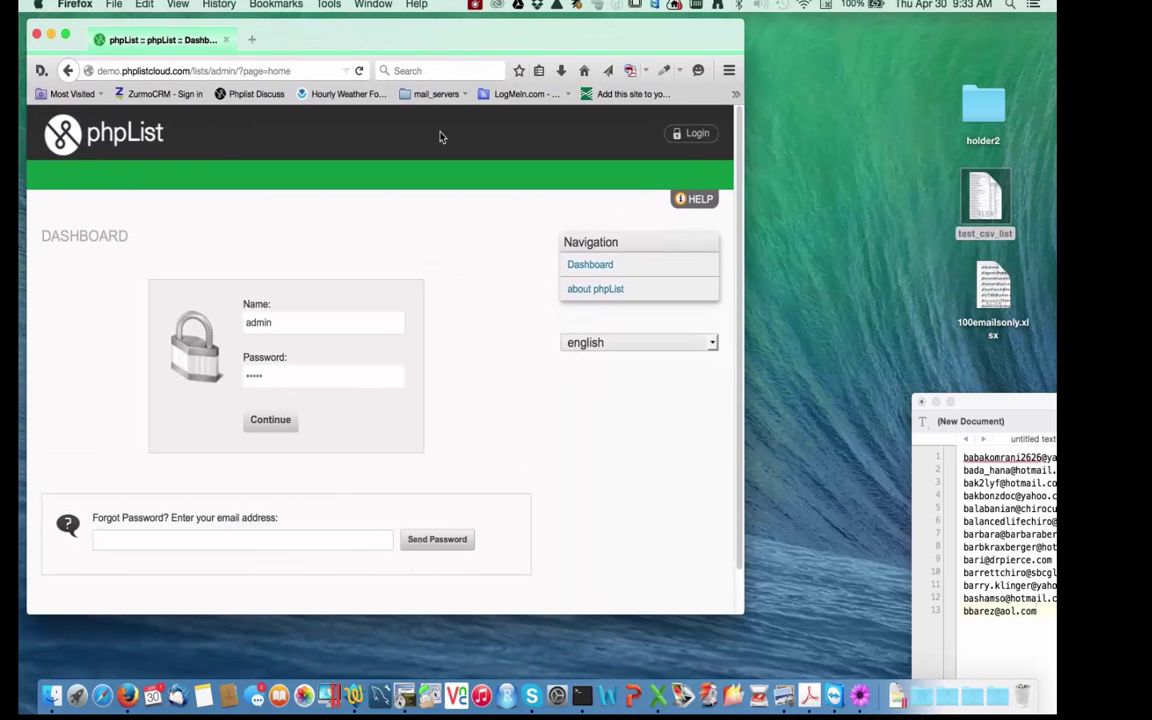
click(276, 421)
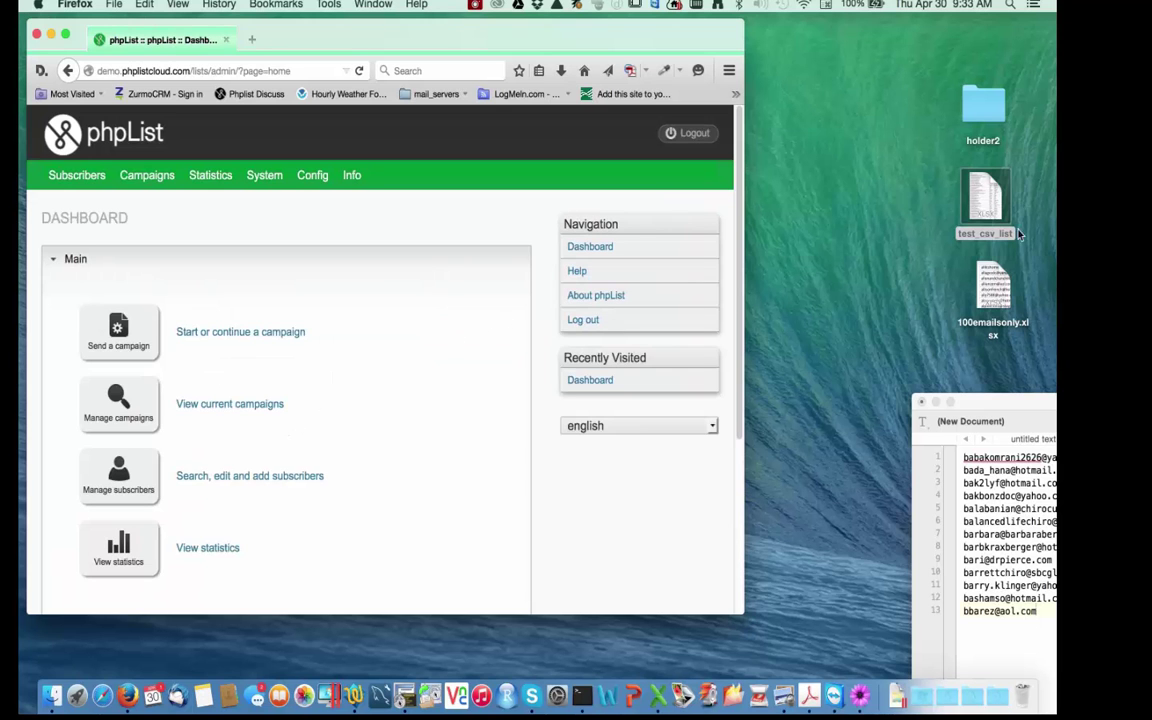
Open the copy-and-paste email import for subscribers and select the newsletter list as the target.
mouse_move(79, 183)
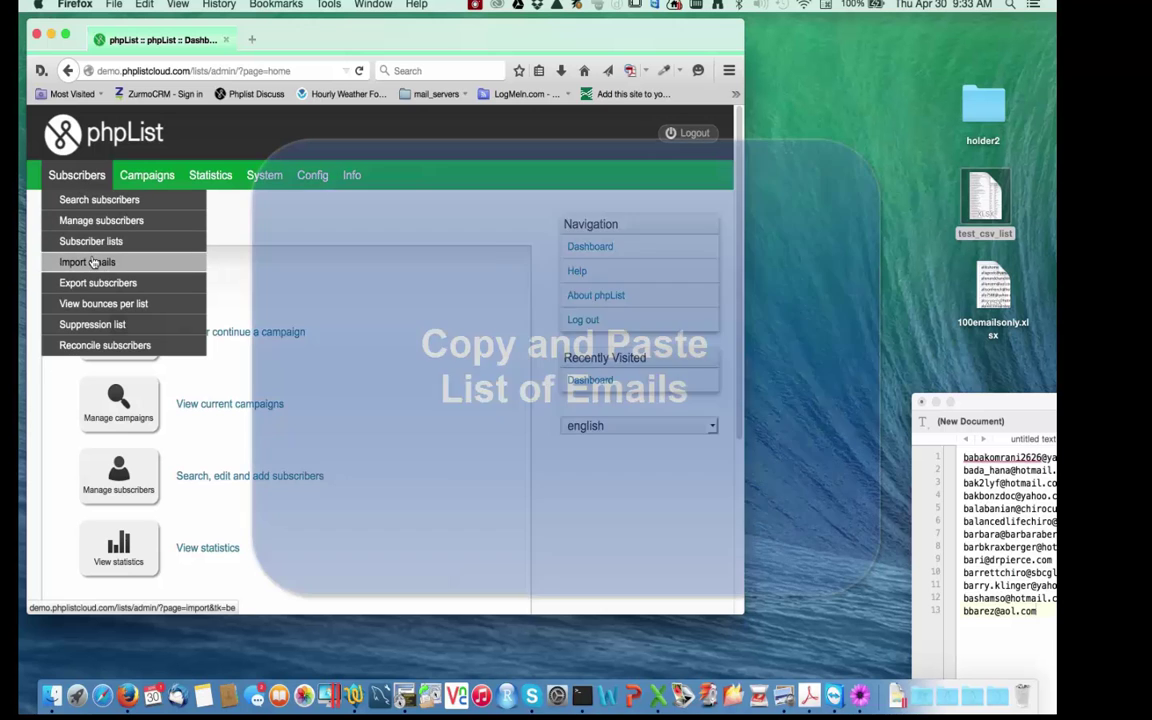
click(91, 262)
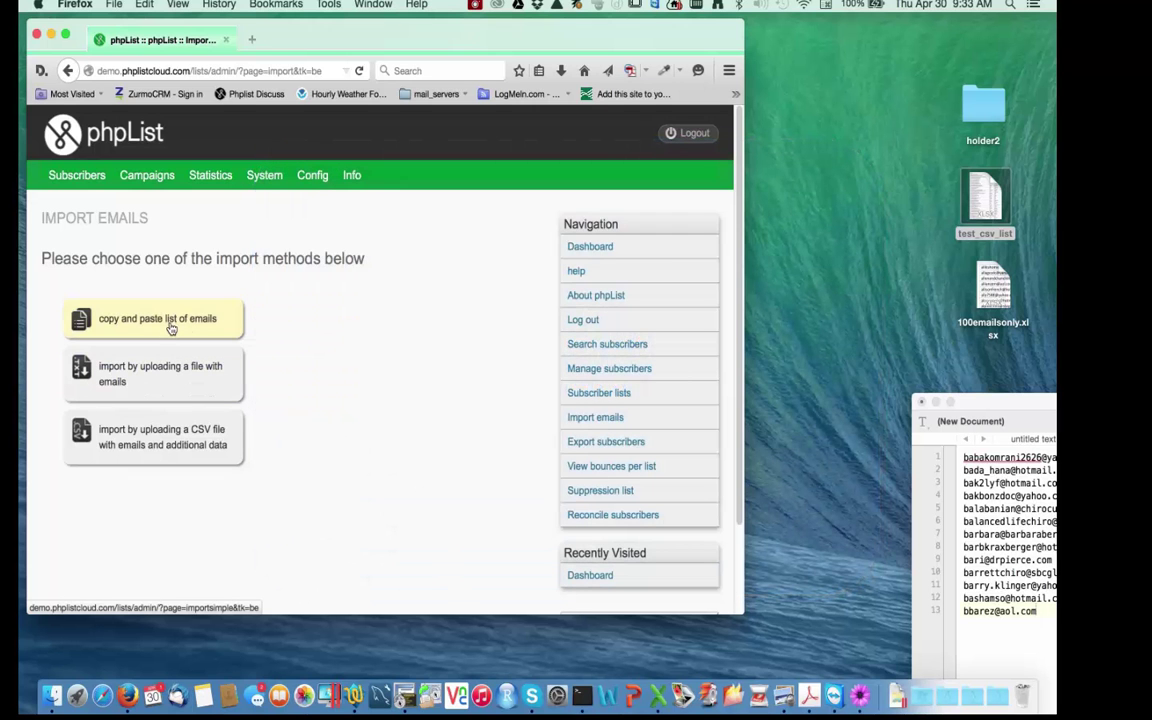
click(171, 328)
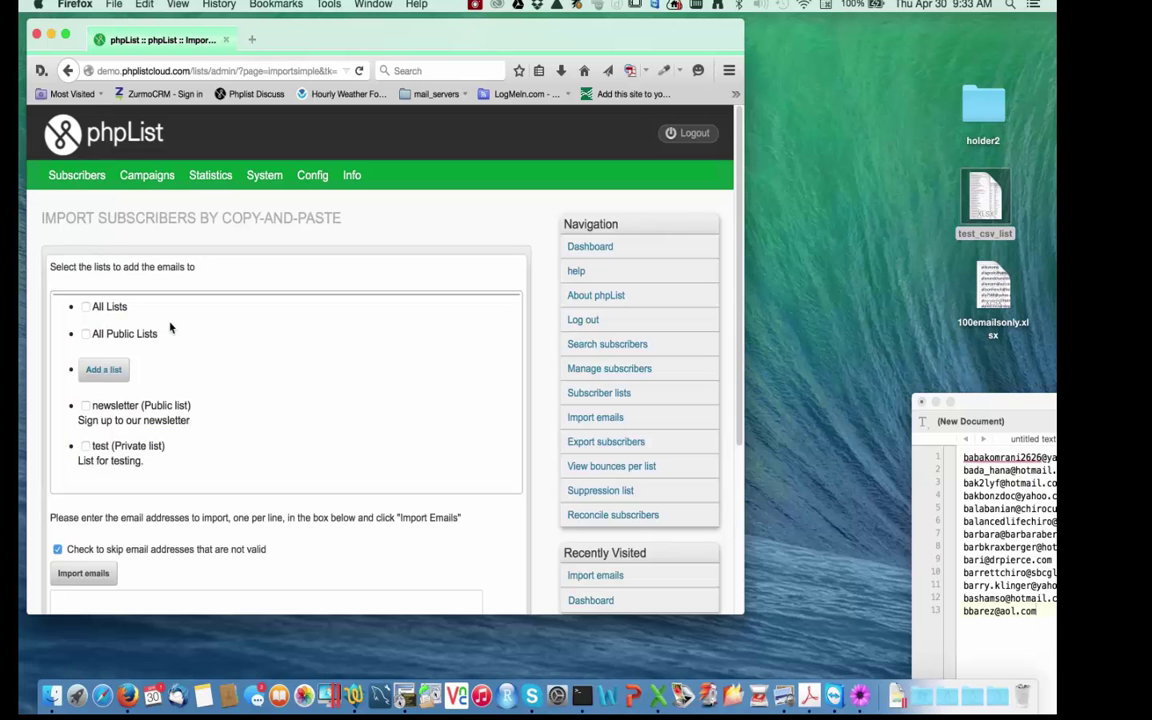
scroll(288, 295, down, 2)
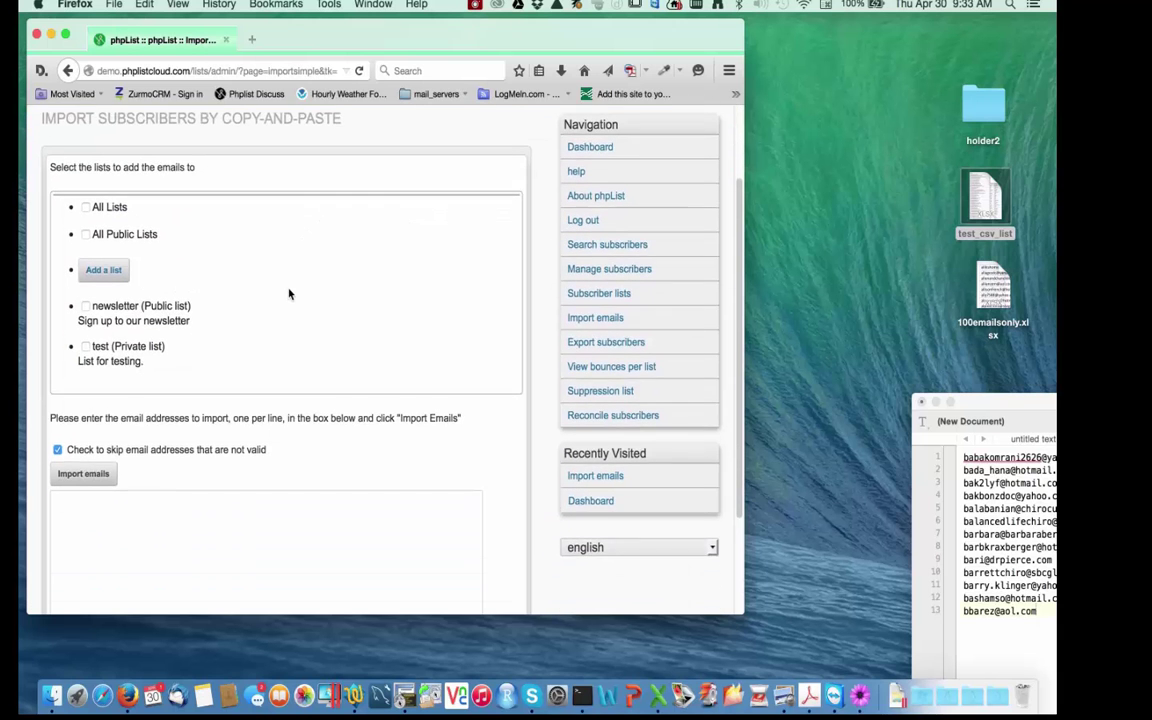
scroll(283, 287, down, 1)
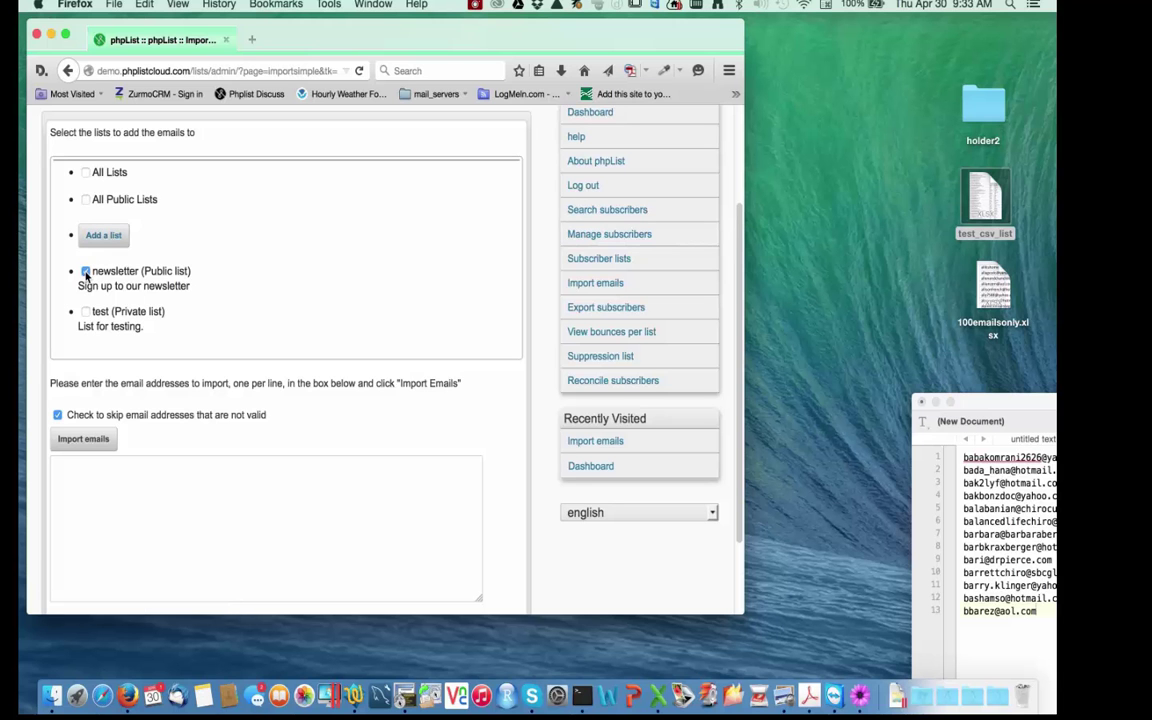
Switch to the untitled TextWrangler document, copy all its email addresses and move its window back out of the way.
drag(962, 418, 515, 187)
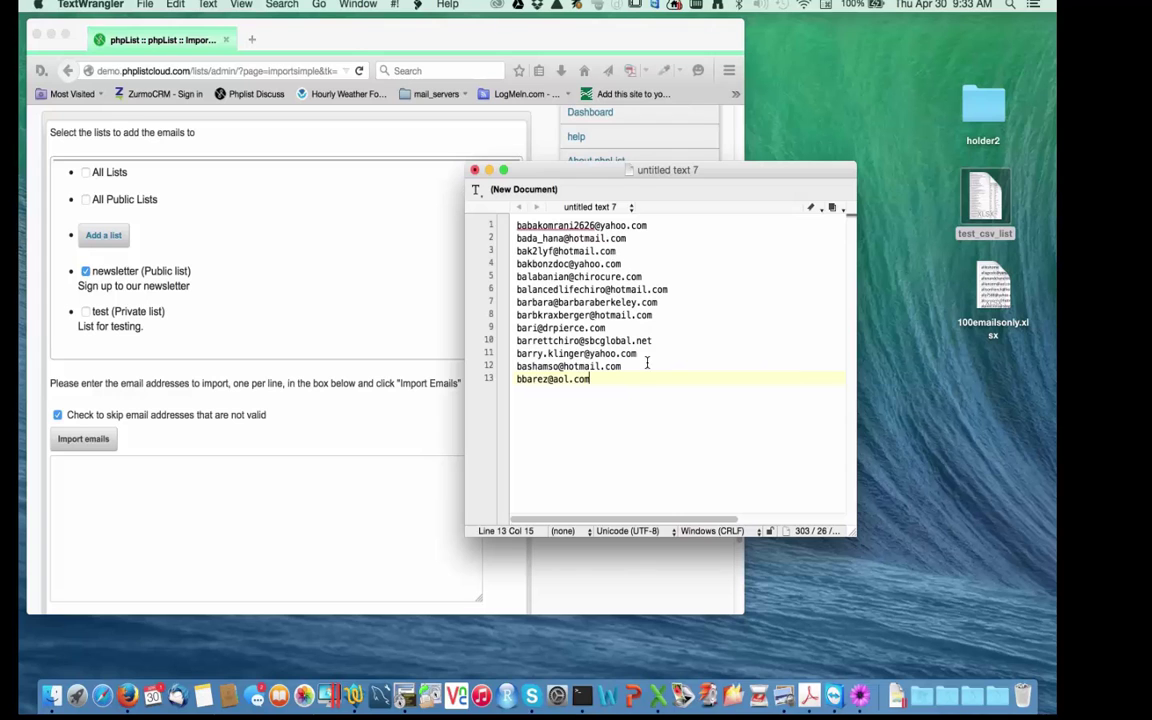
drag(643, 381, 458, 205)
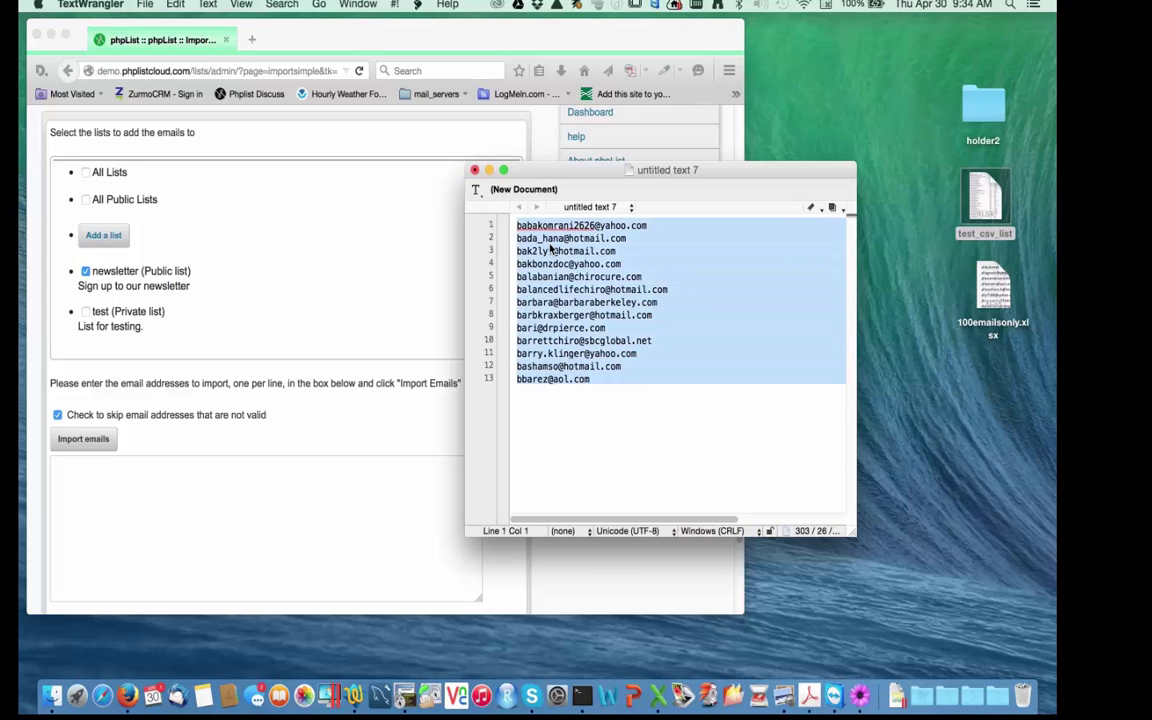
right_click(550, 248)
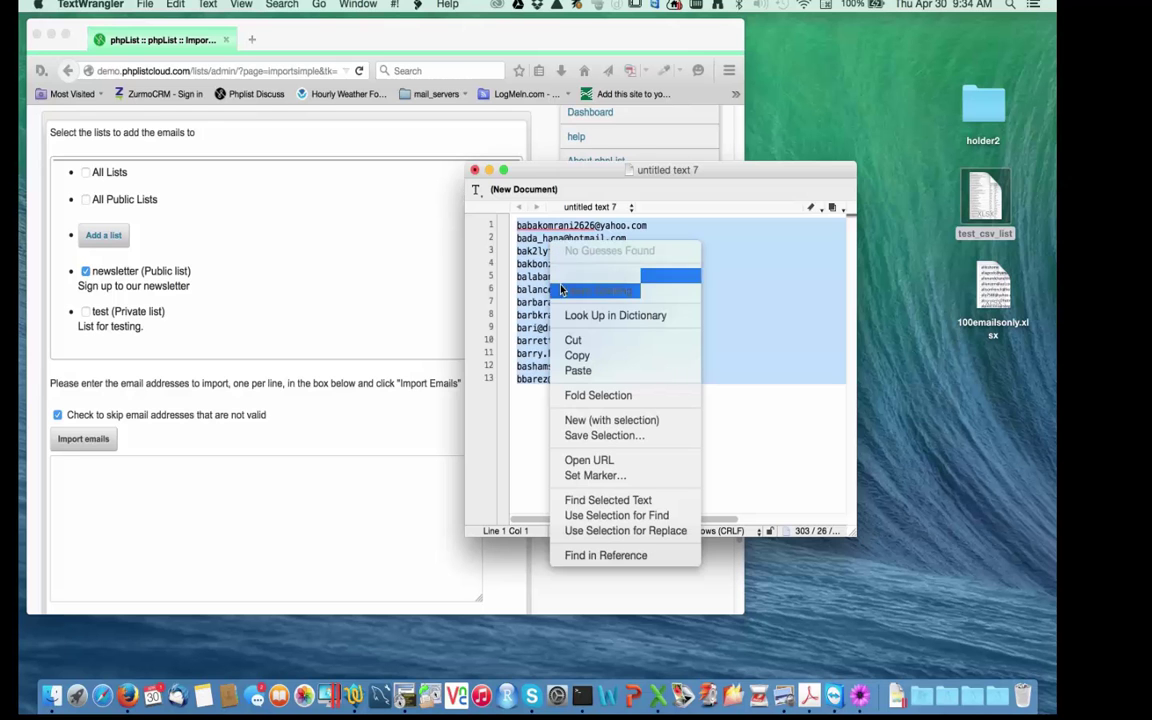
click(575, 356)
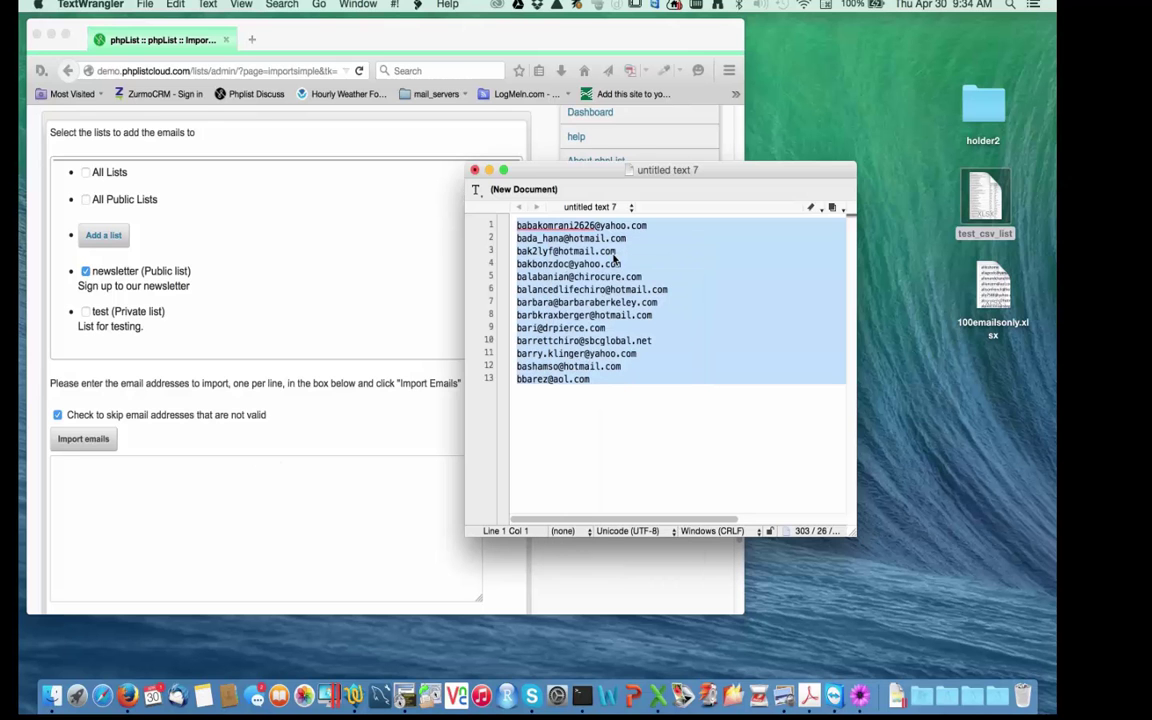
drag(601, 180, 947, 389)
Paste the copied email addresses into the box for addresses to import in phpList.
click(140, 491)
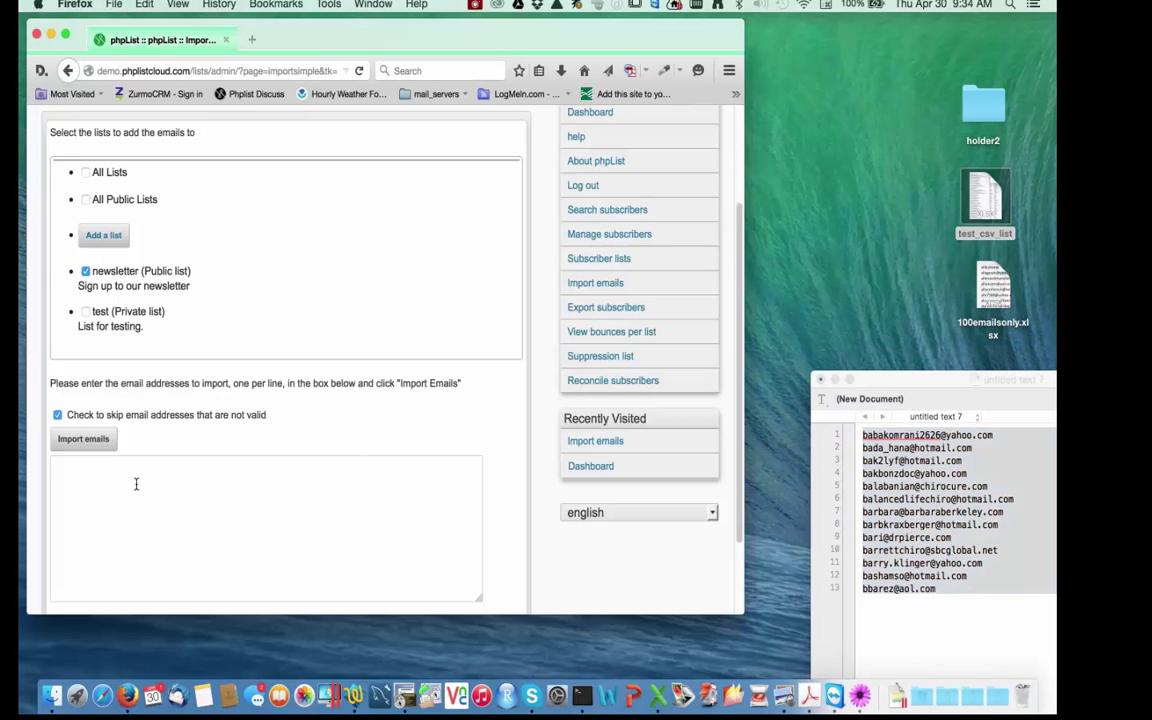
scroll(136, 484, down, 3)
right_click(125, 405)
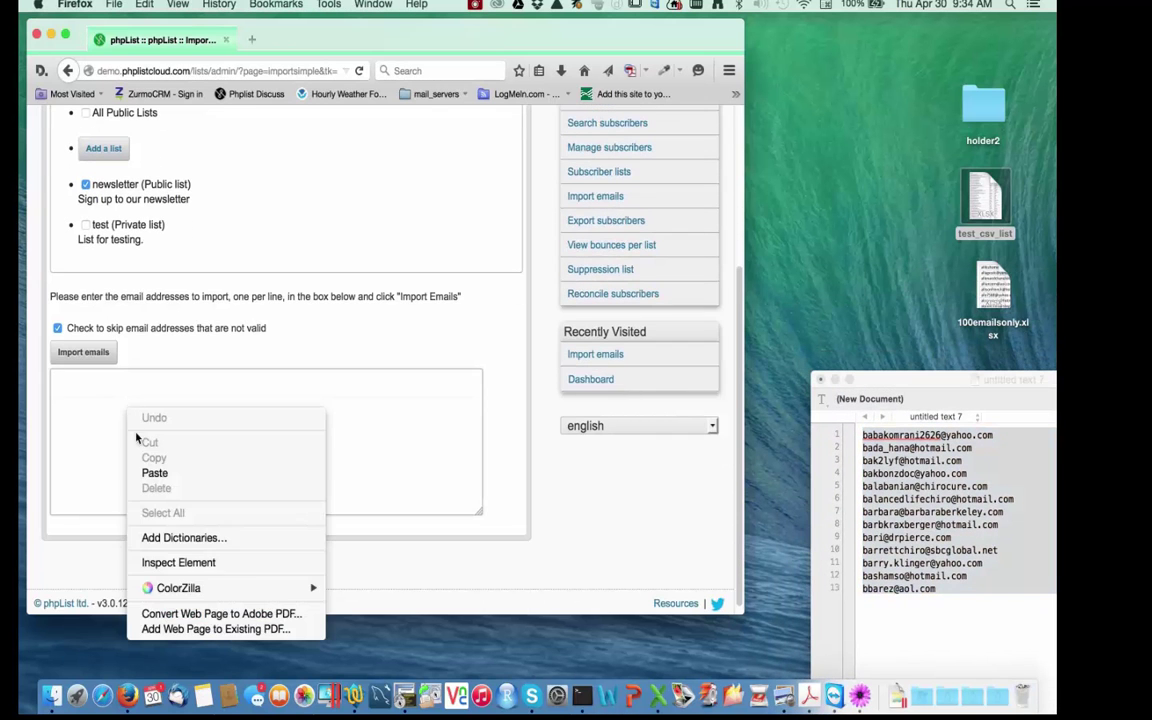
click(155, 472)
scroll(251, 438, up, 2)
scroll(251, 438, down, 1)
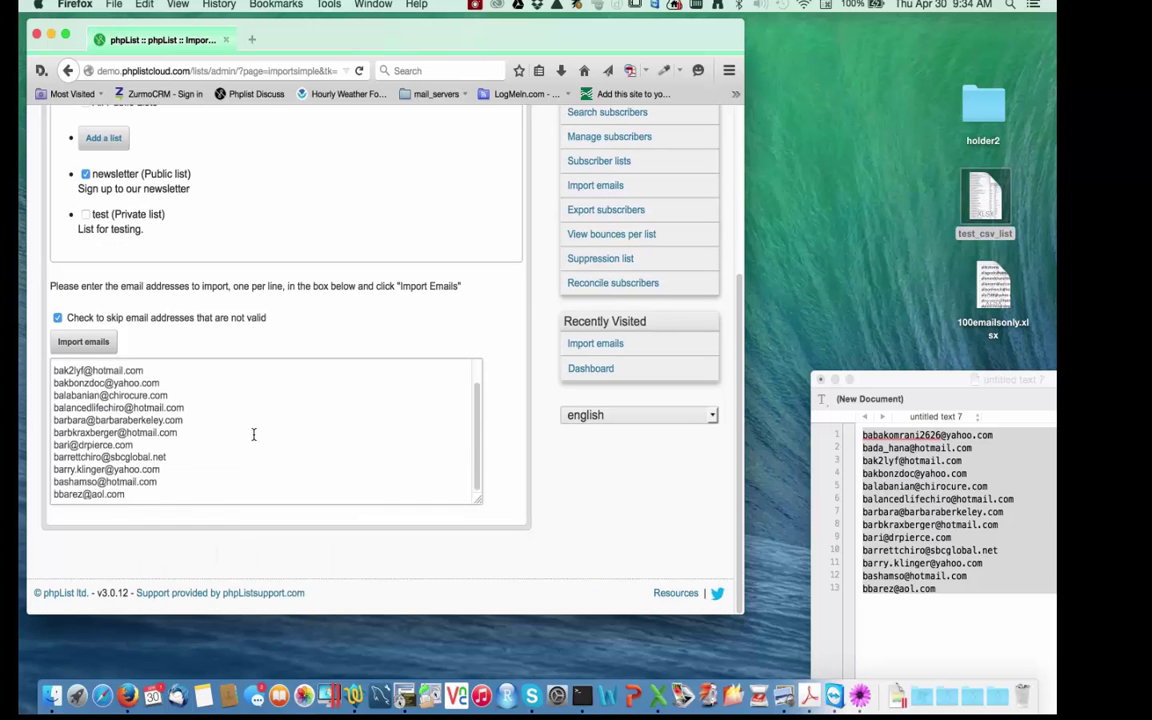
Review the pasted addresses and import them into the newsletter list, keeping the option to skip invalid addresses enabled.
click(57, 318)
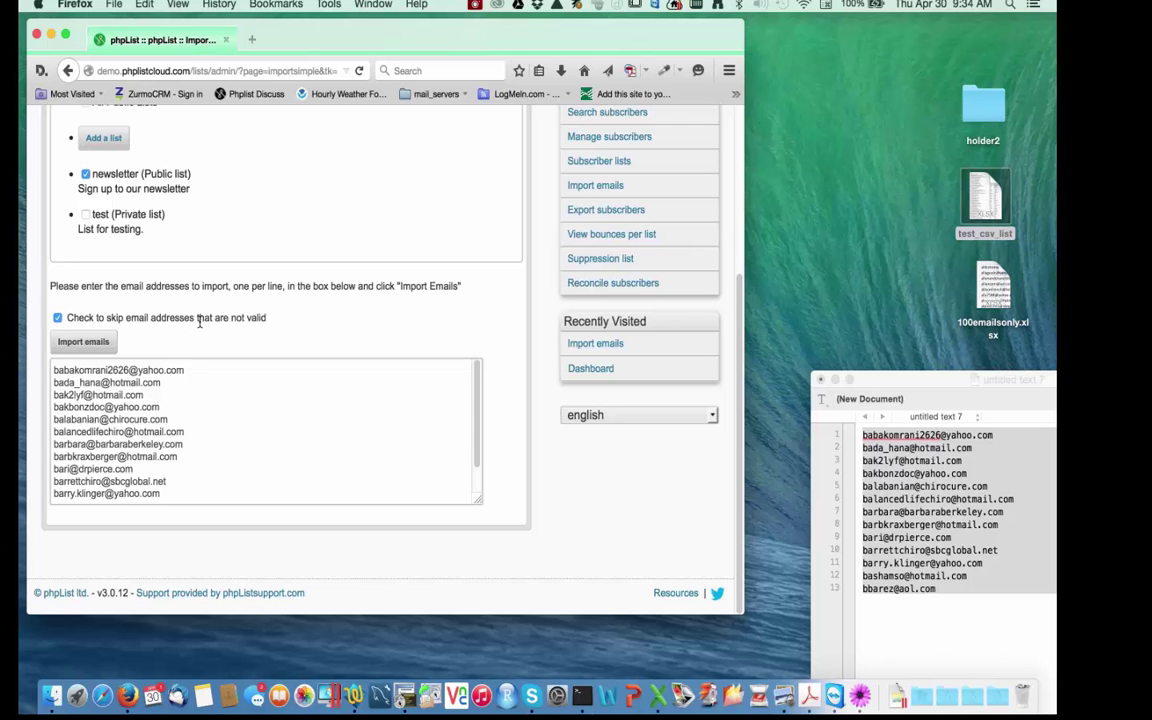
scroll(193, 400, down, 1)
scroll(193, 398, down, 1)
scroll(193, 395, up, 5)
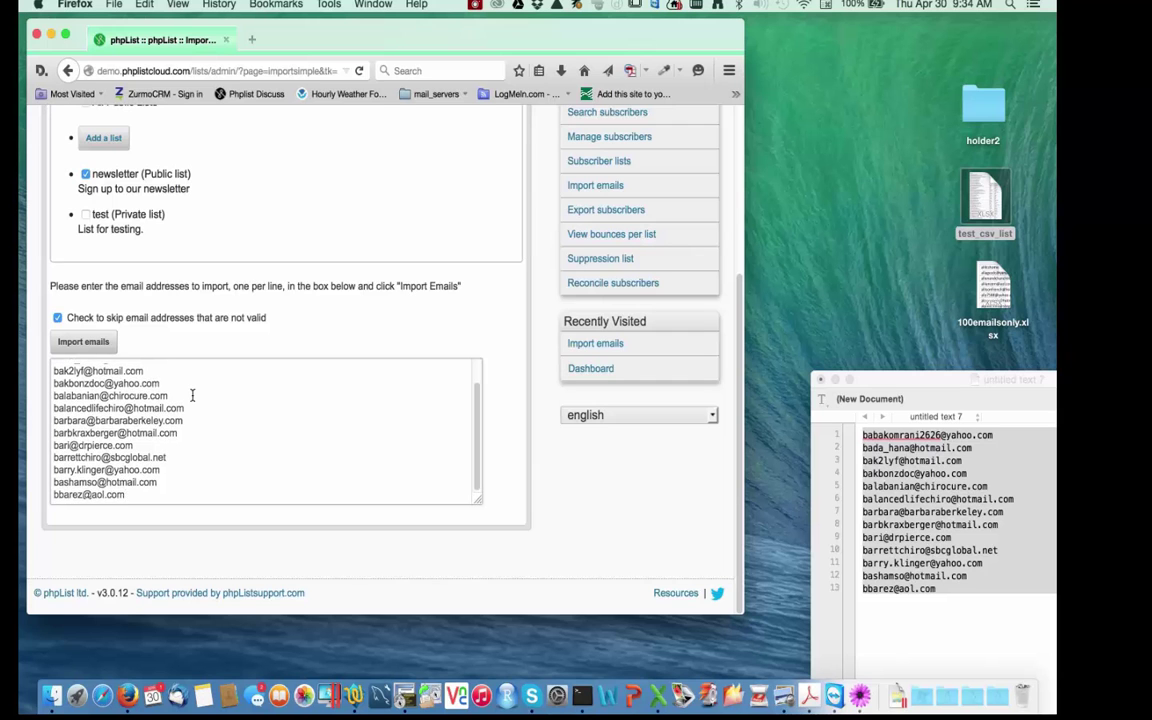
scroll(193, 395, up, 1)
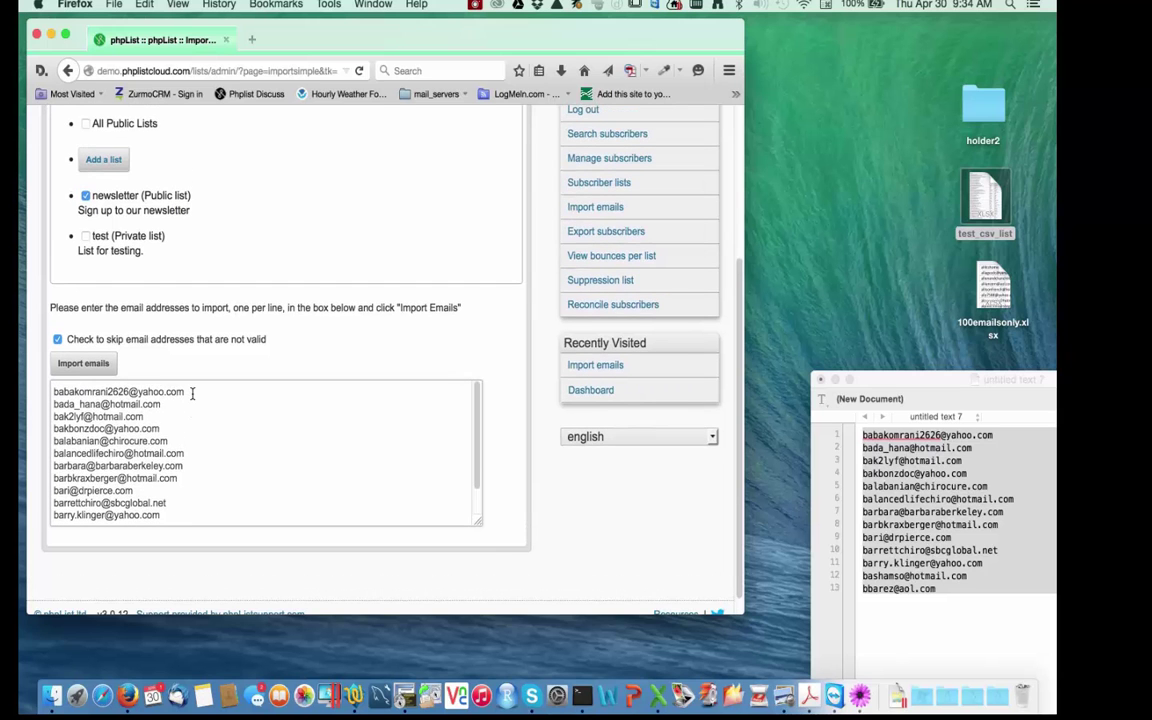
click(82, 365)
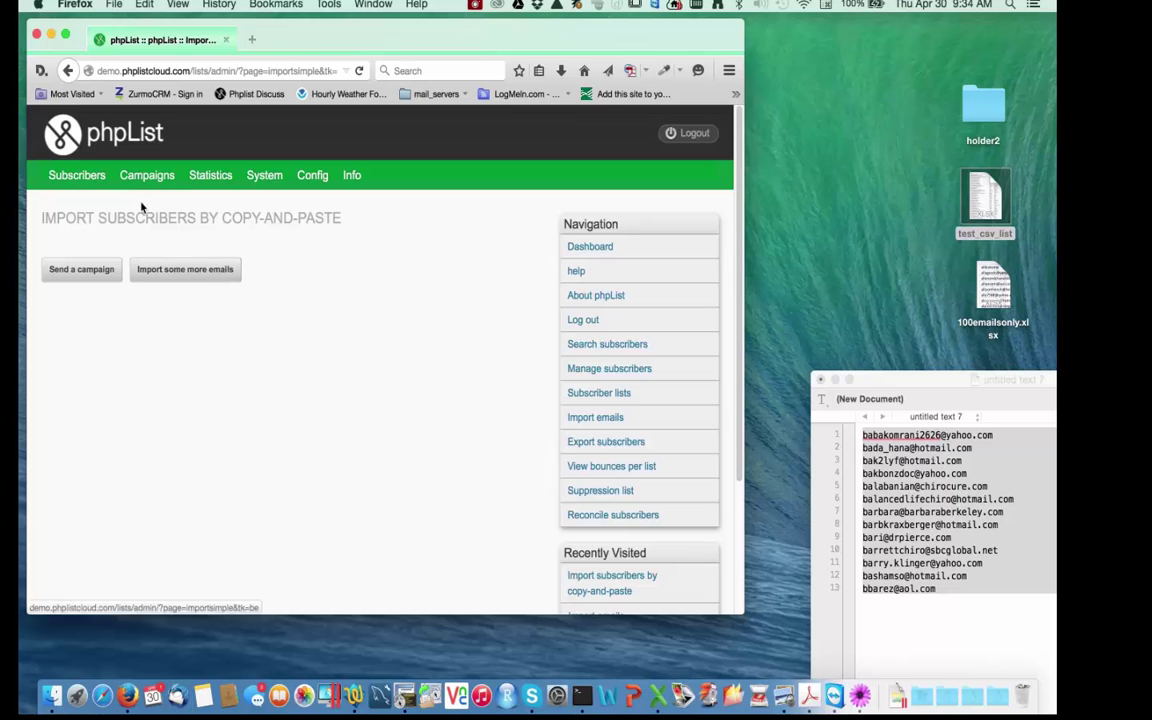
Open the import by uploading a file with emails and select the newsletter list as the target.
mouse_move(90, 178)
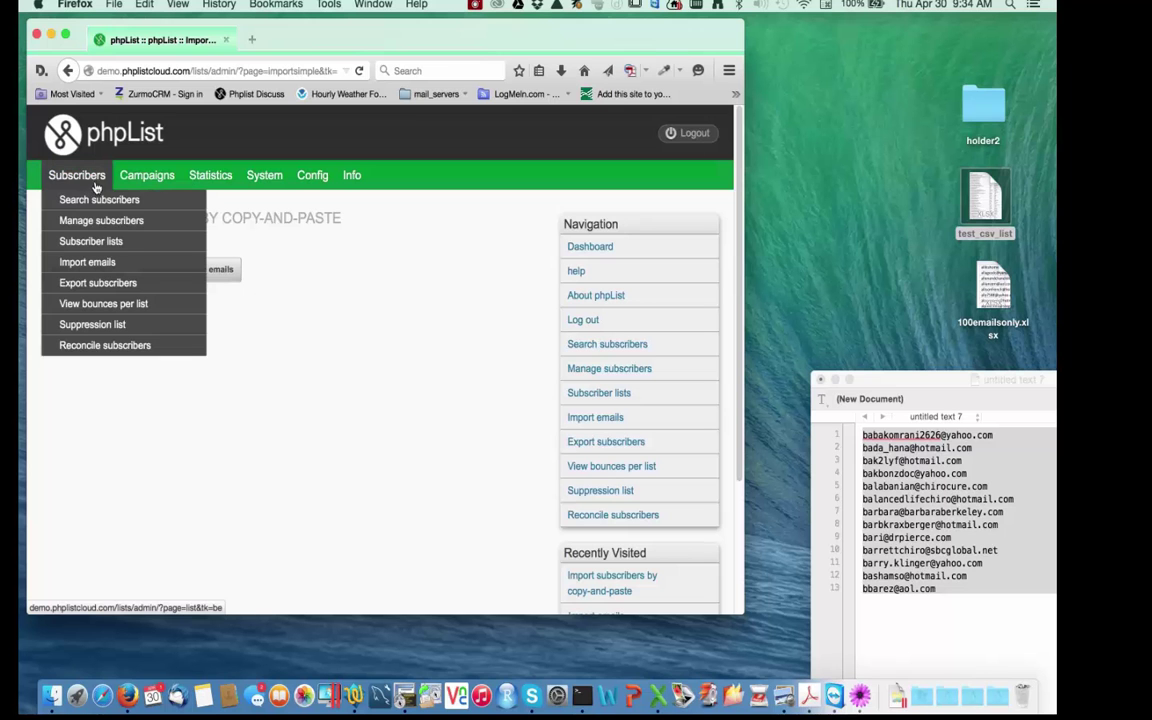
click(95, 264)
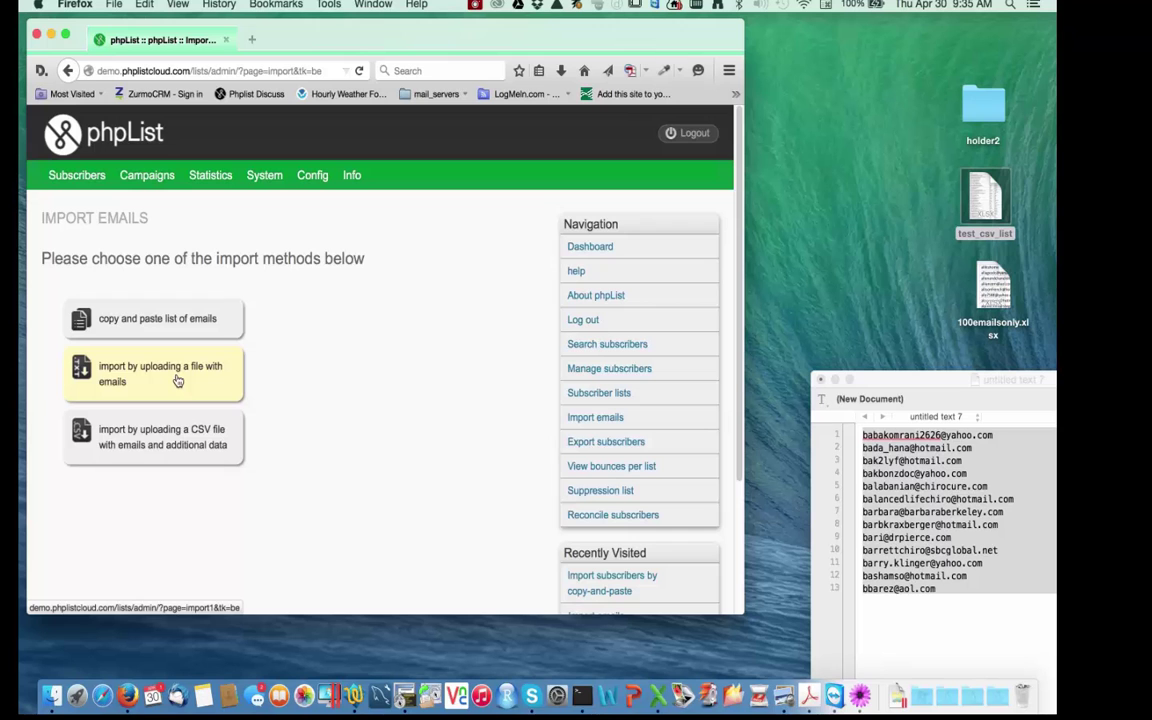
click(177, 380)
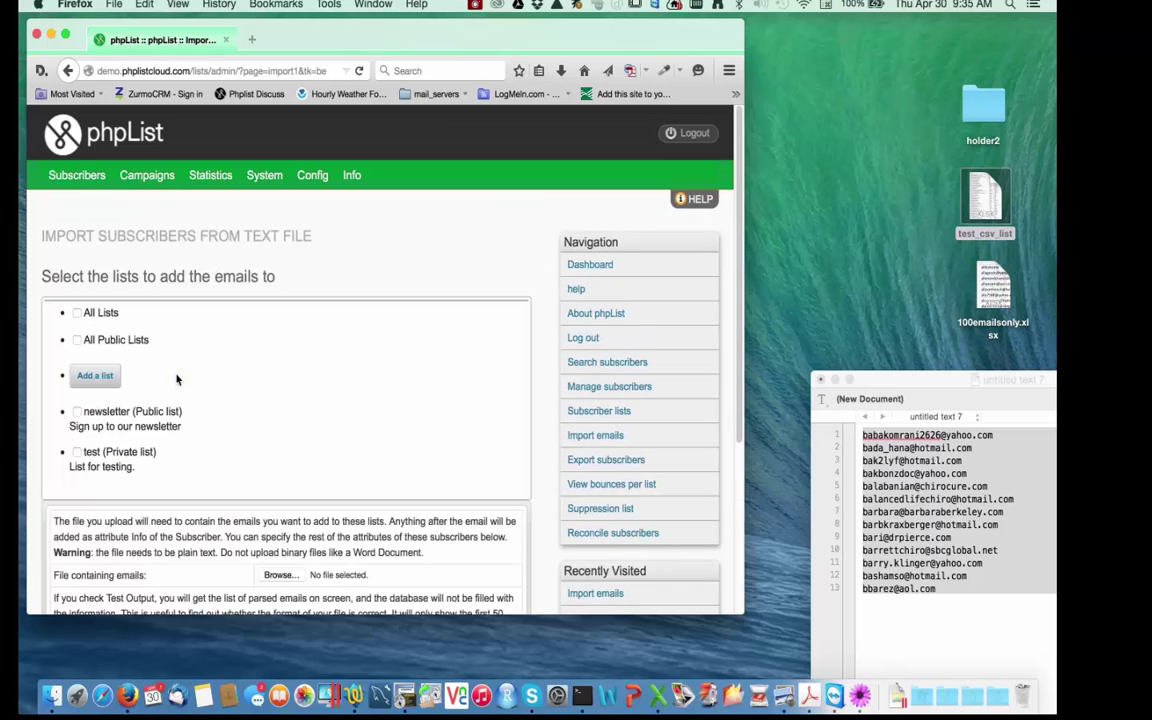
scroll(288, 256, down, 3)
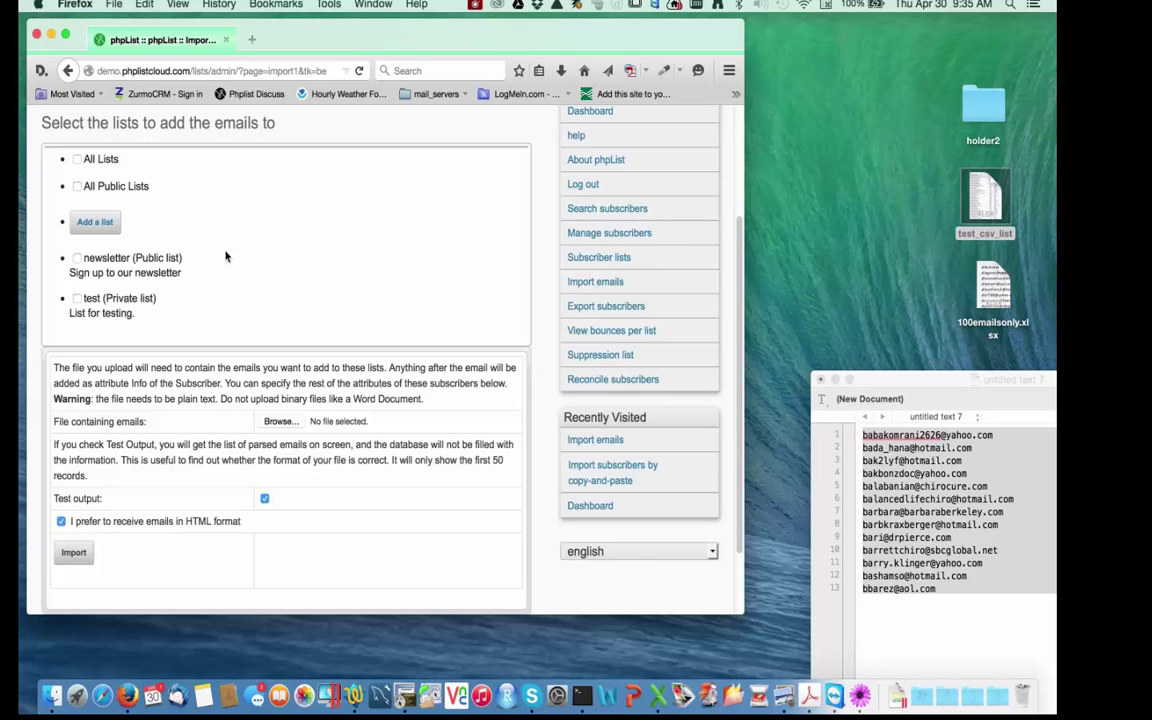
click(77, 258)
scroll(270, 368, down, 1)
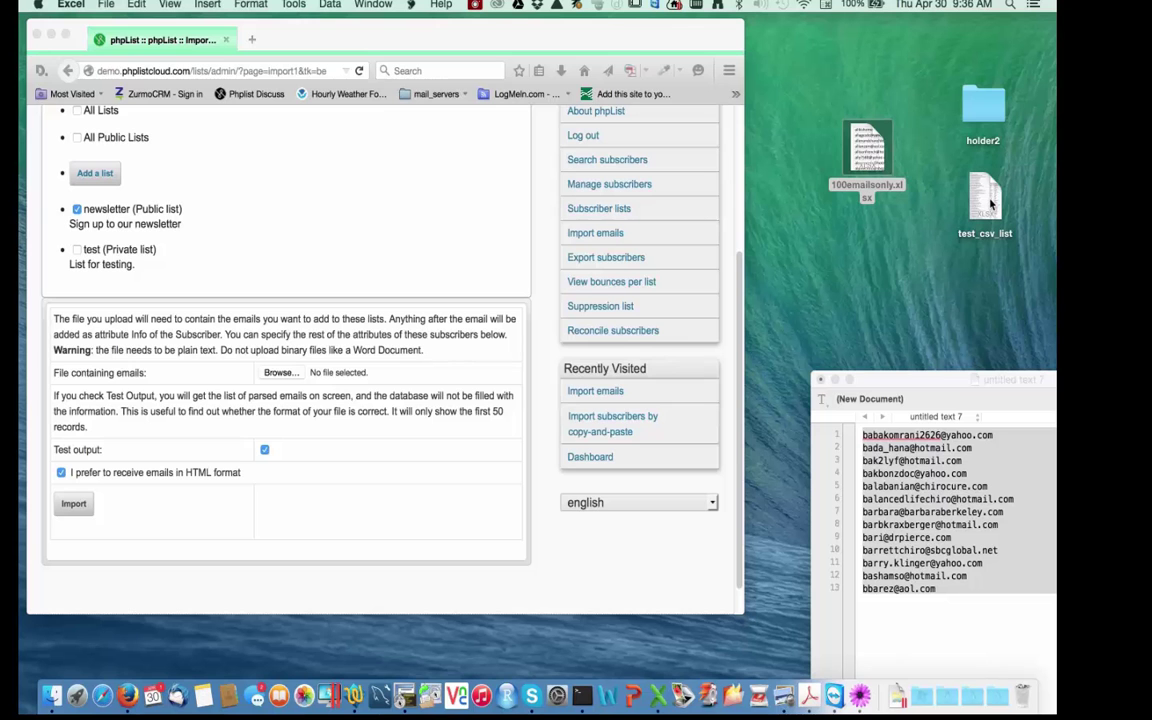
Open 100emailsonly.xlsx from the desktop in Excel, widen column A to fit its contents and look through the addresses.
click(868, 157)
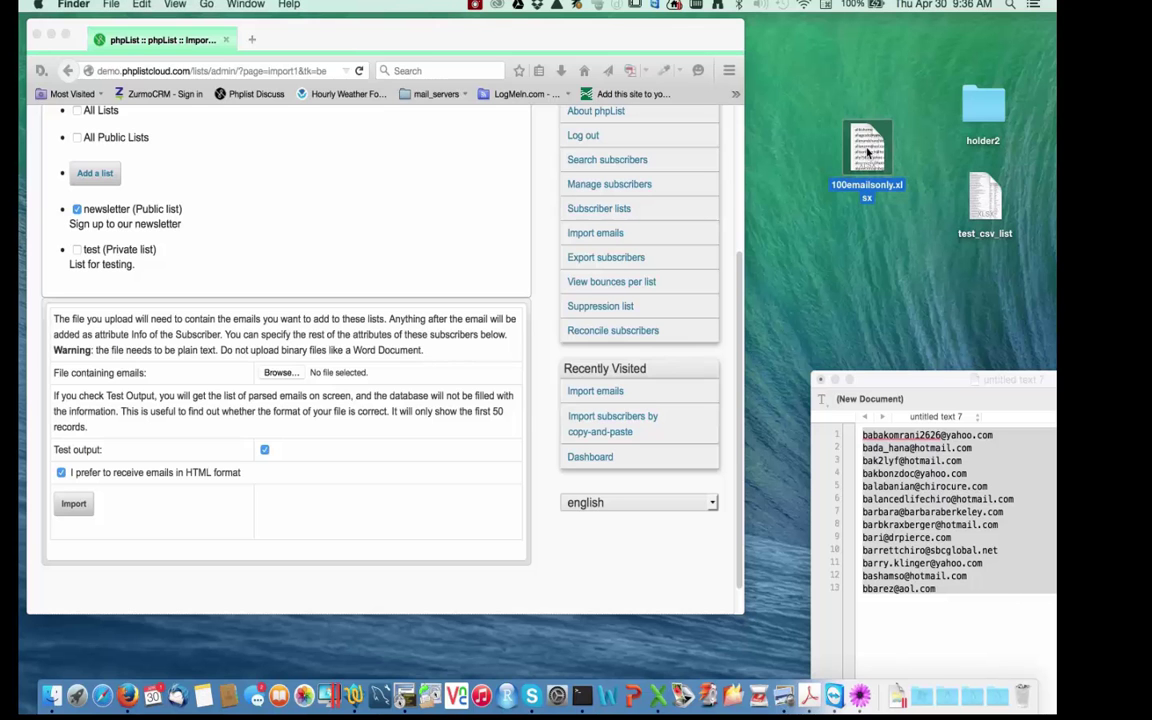
double_click(868, 150)
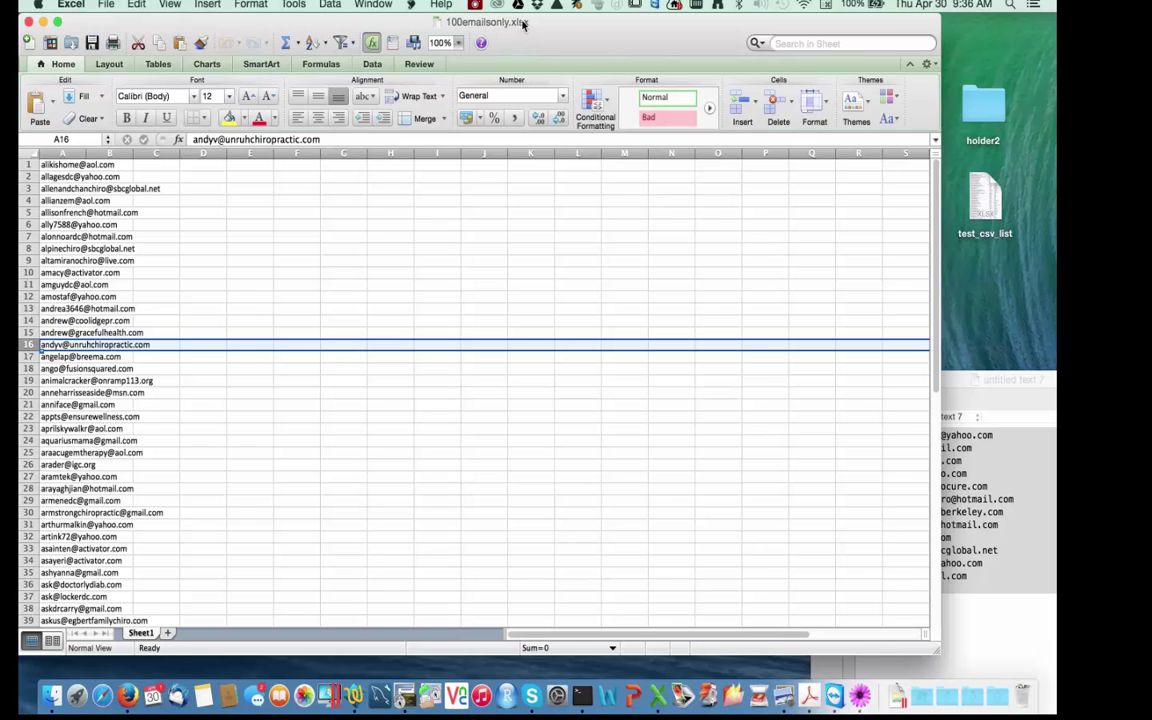
scroll(342, 252, down, 5)
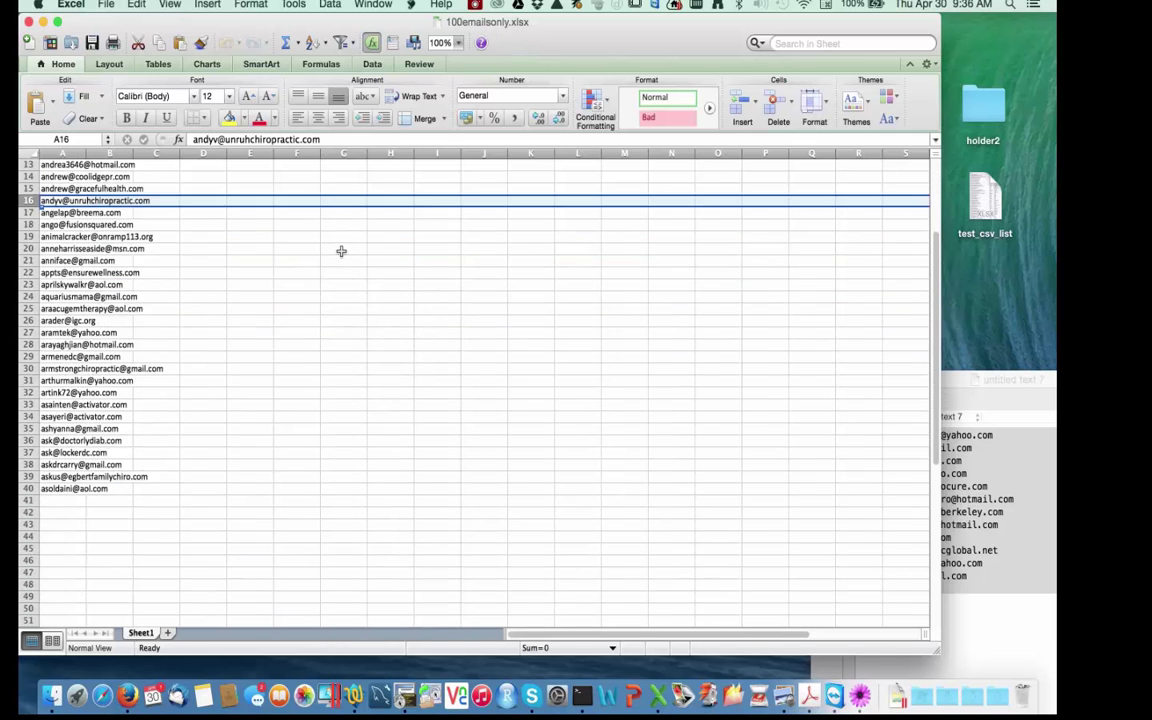
scroll(341, 251, up, 5)
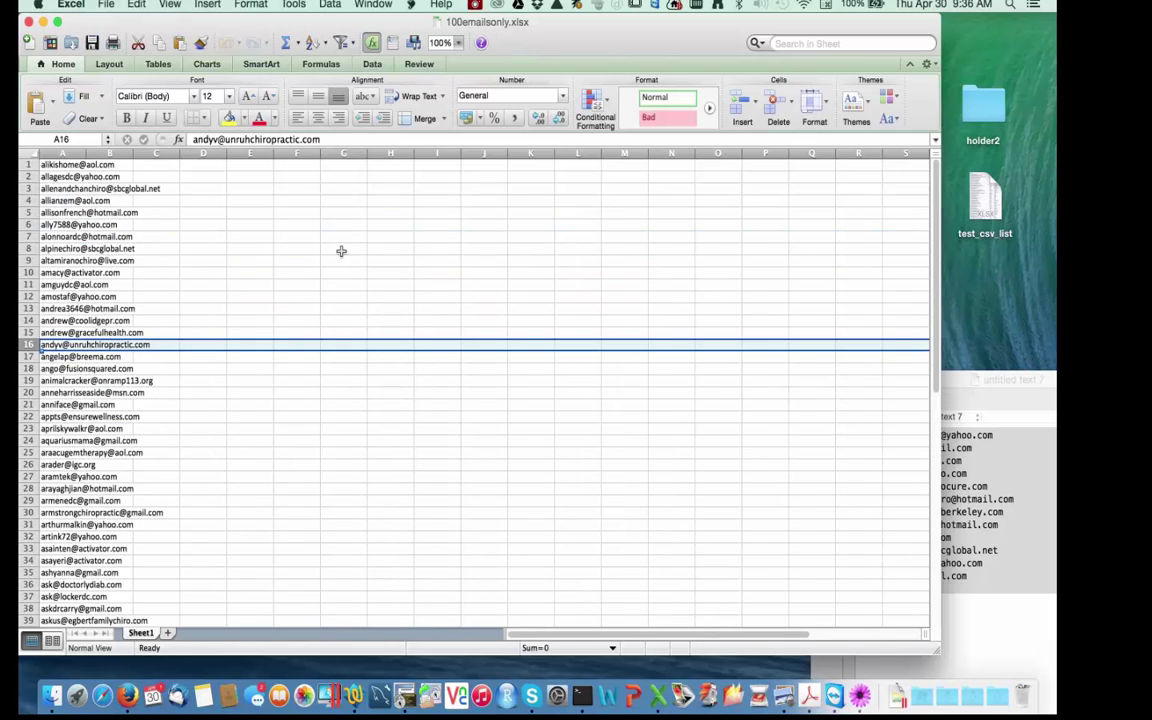
double_click(89, 153)
scroll(125, 280, down, 10)
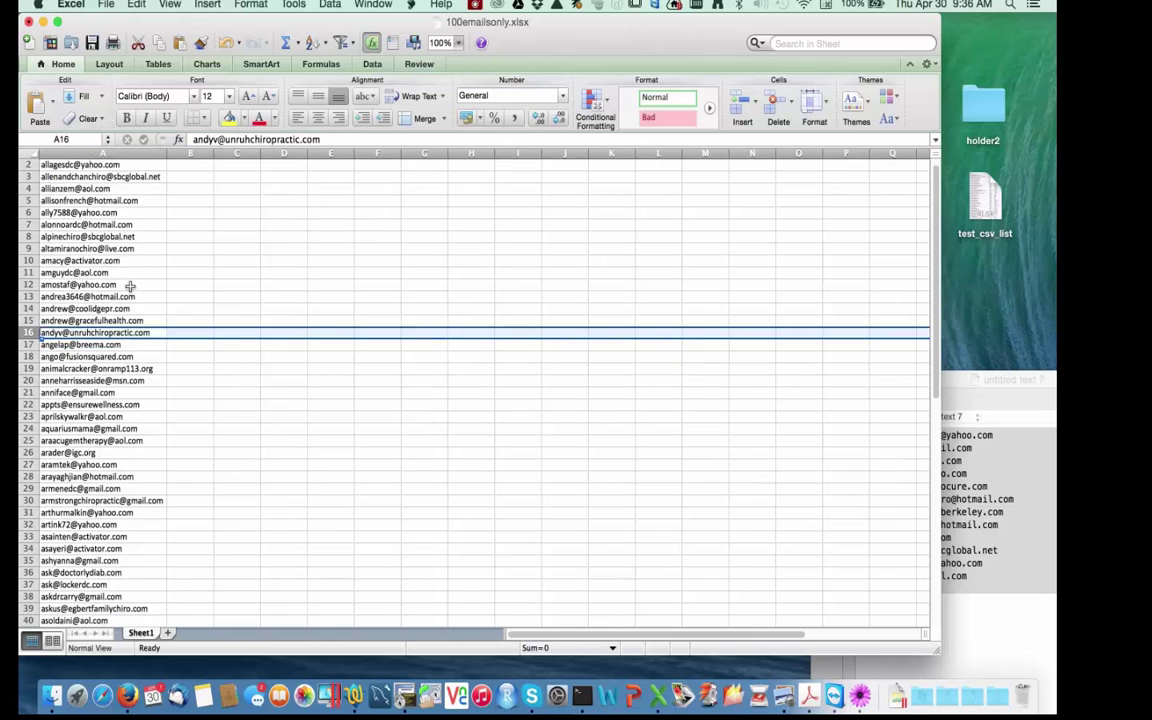
scroll(130, 287, up, 12)
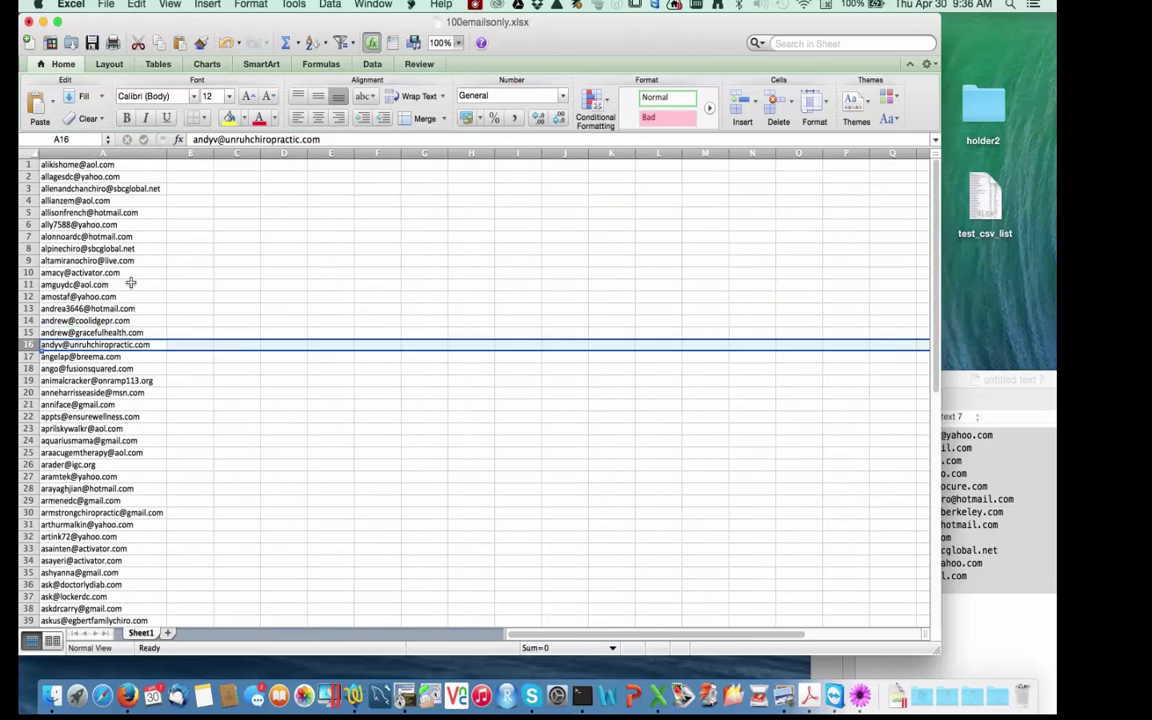
Save the workbook to the Desktop as 100emailsonly.txt in MS-DOS Formatted Text format, accepting the loss of unsupported features.
click(106, 5)
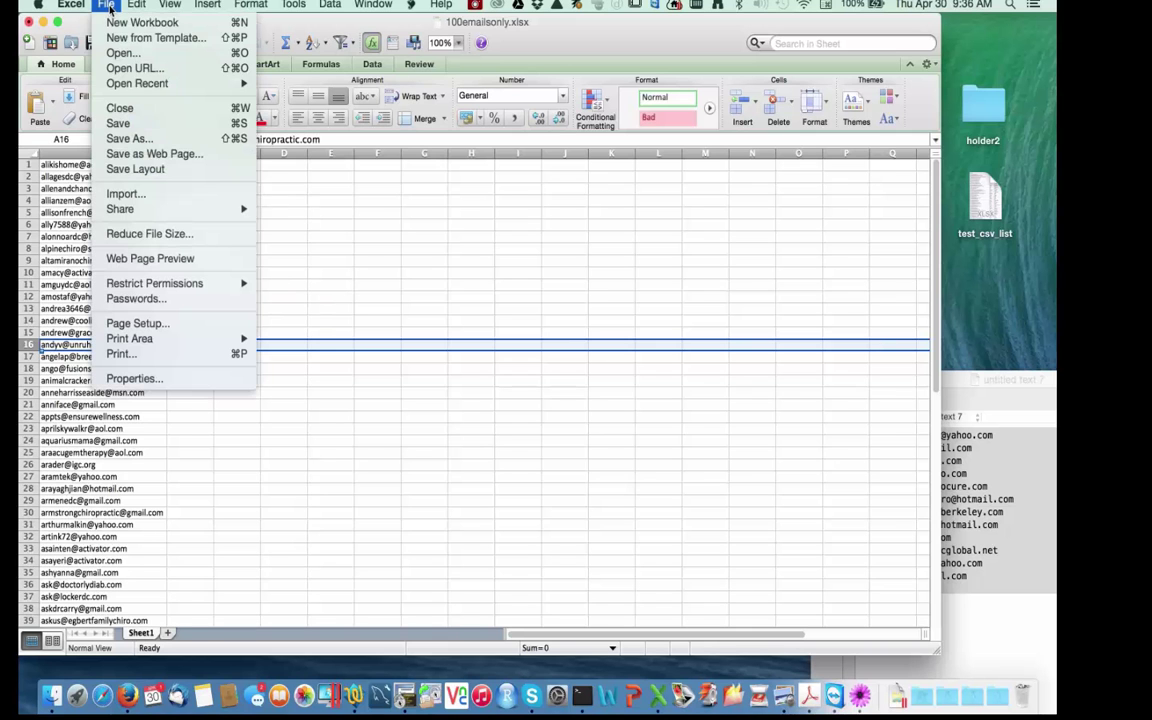
click(111, 142)
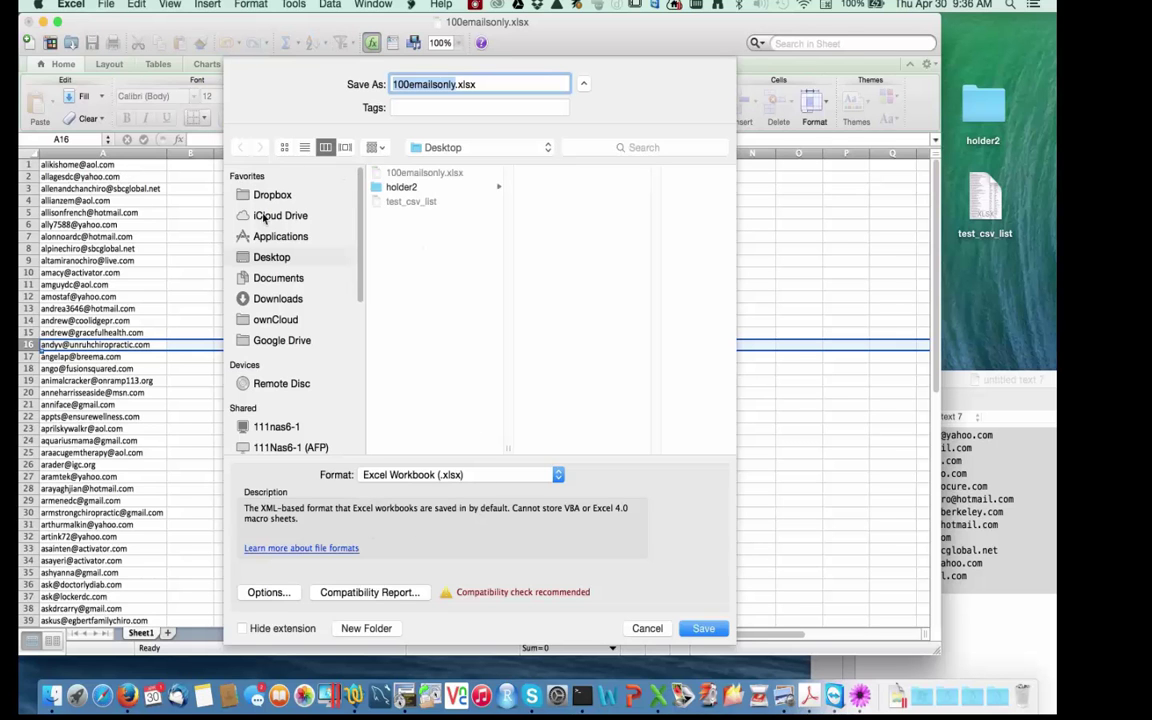
click(557, 476)
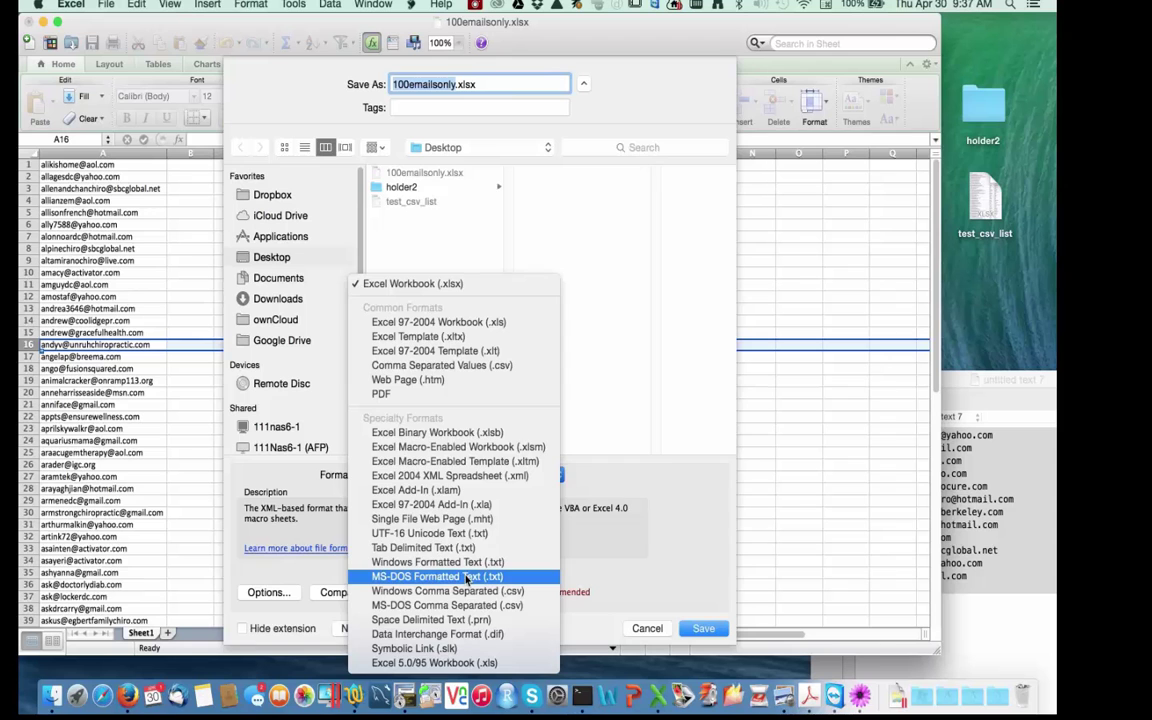
click(466, 577)
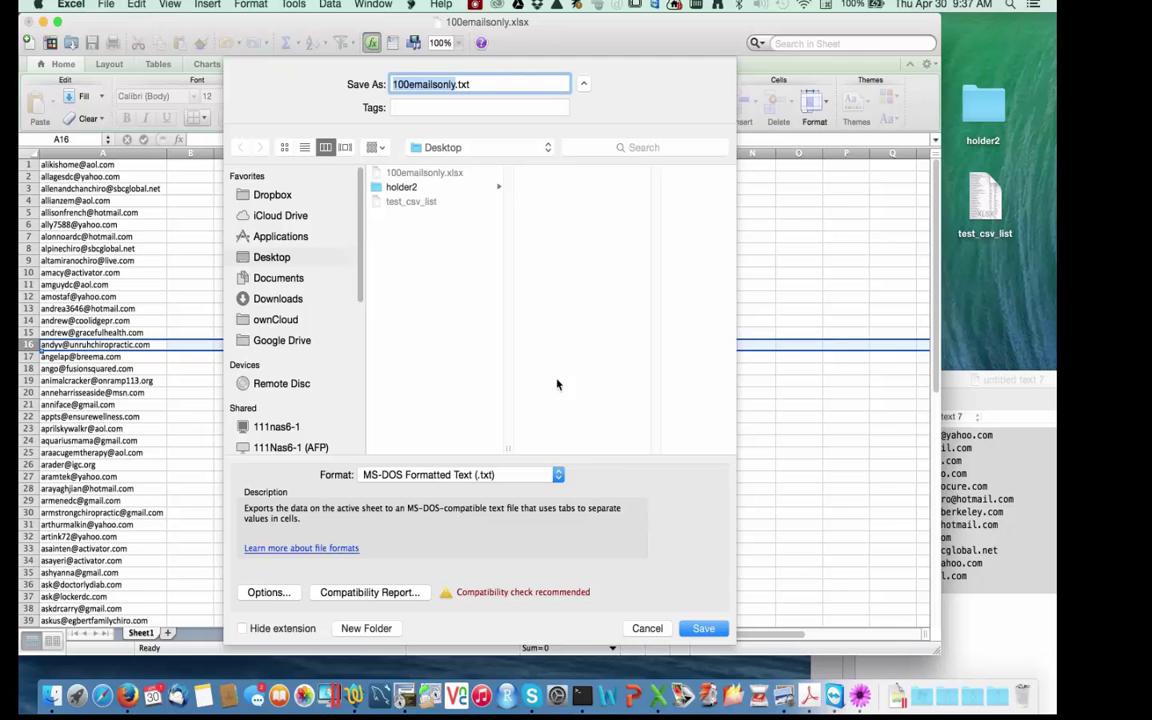
click(707, 628)
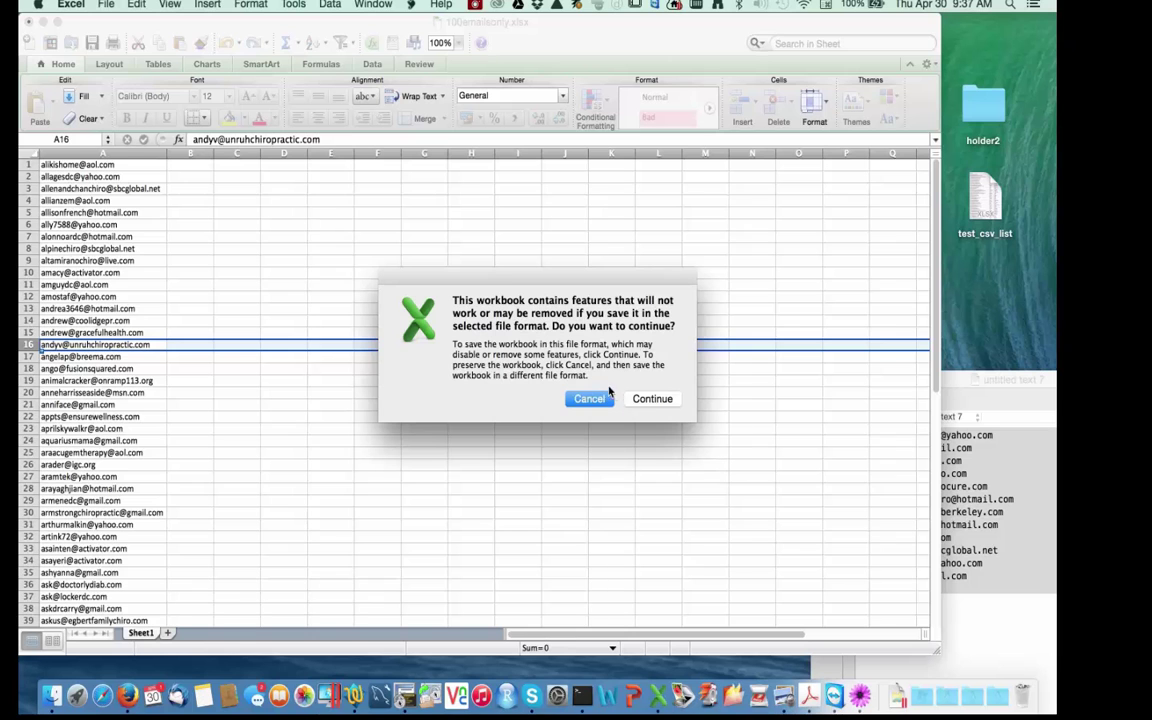
click(654, 401)
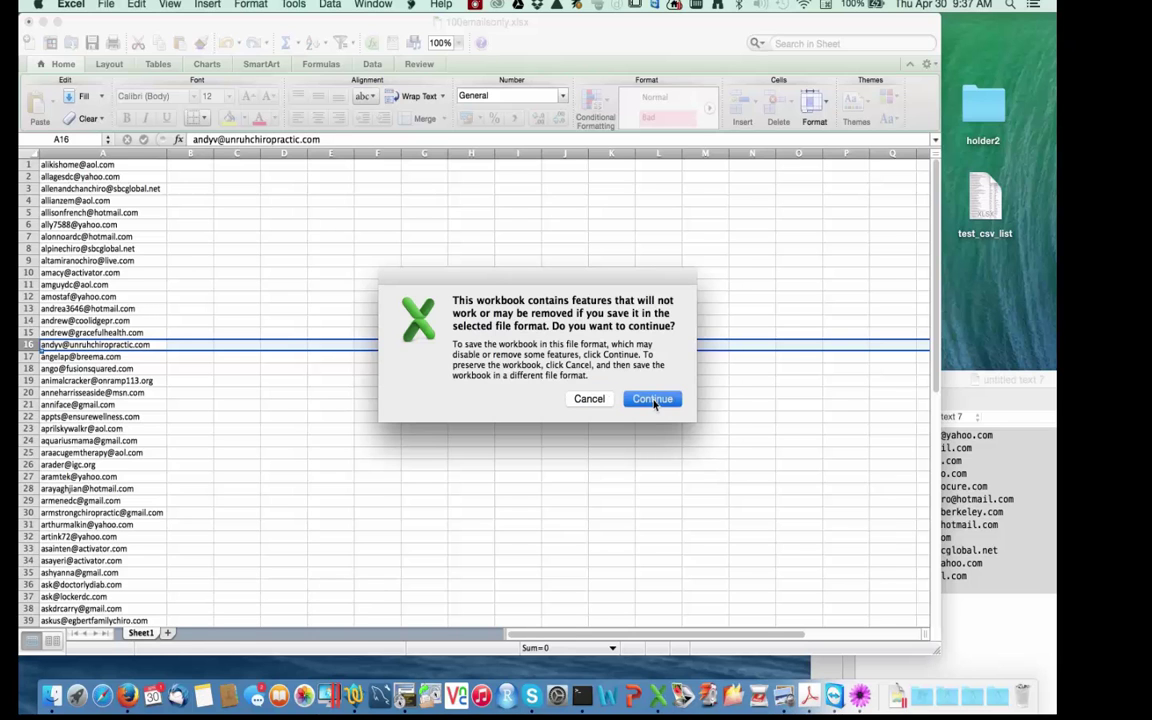
Close the Excel workbook and move 100emailsonly.txt on the desktop to just below 100emailsonly.xlsx.
click(29, 21)
click(410, 128)
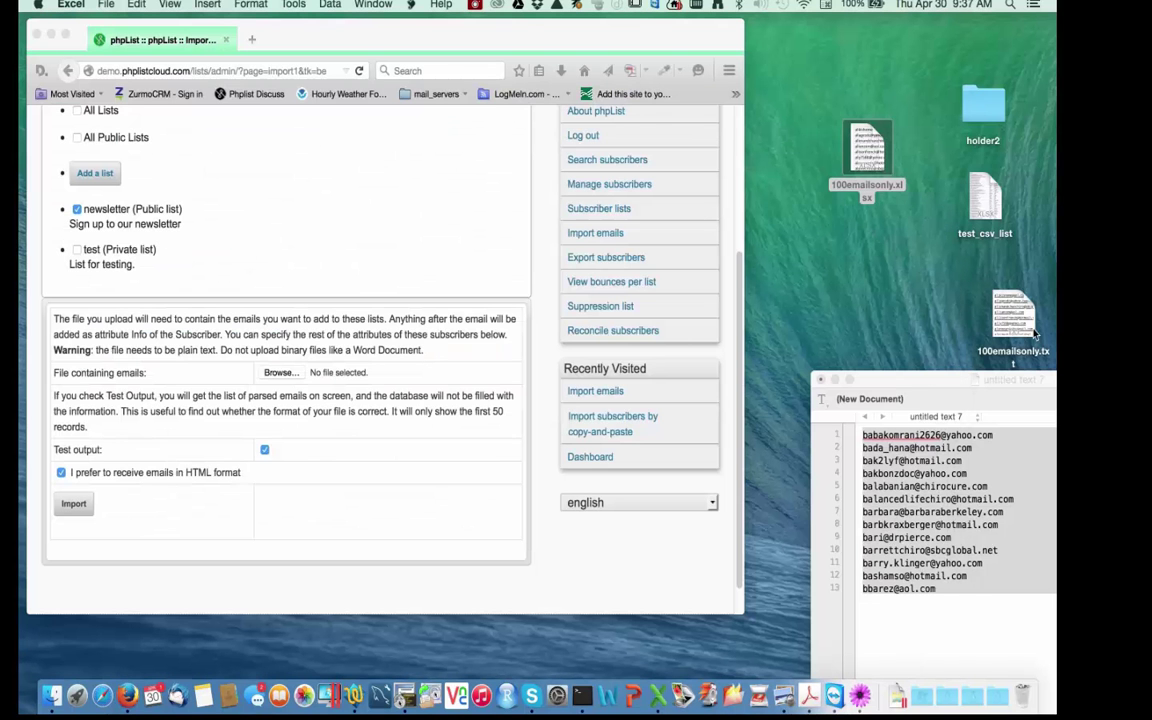
drag(1013, 318, 877, 285)
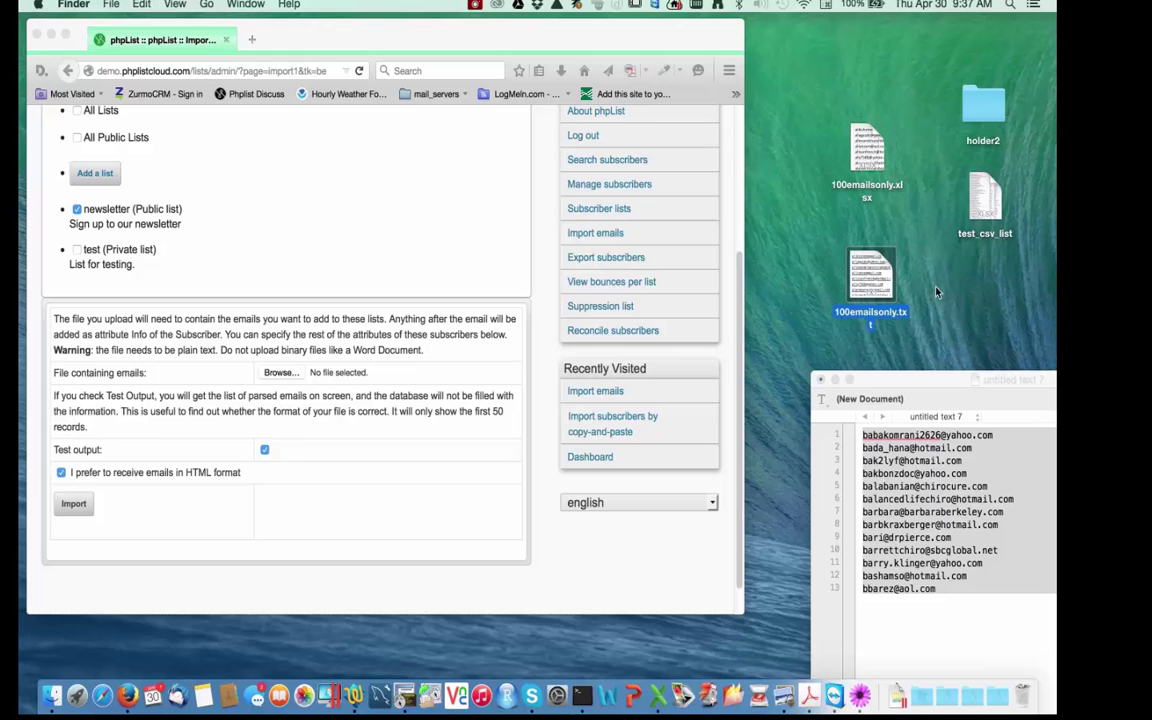
Open 100emailsonly.txt in TextMate to check that it holds one address per line, and close it again.
right_click(872, 288)
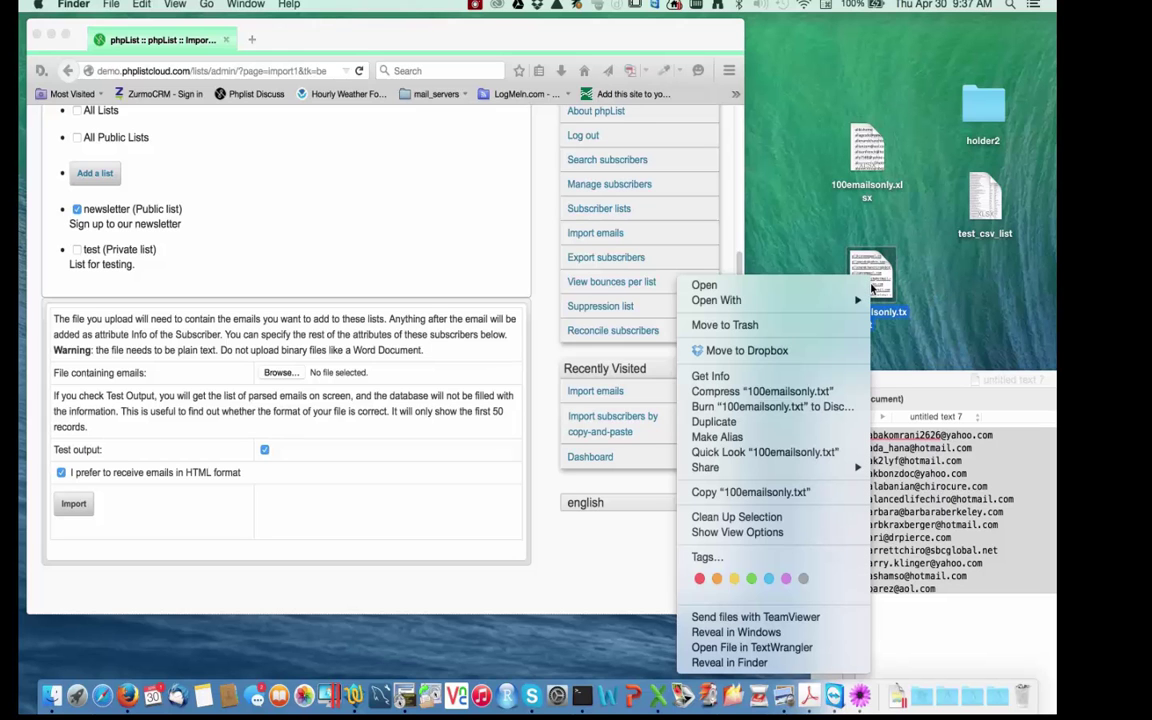
mouse_move(760, 300)
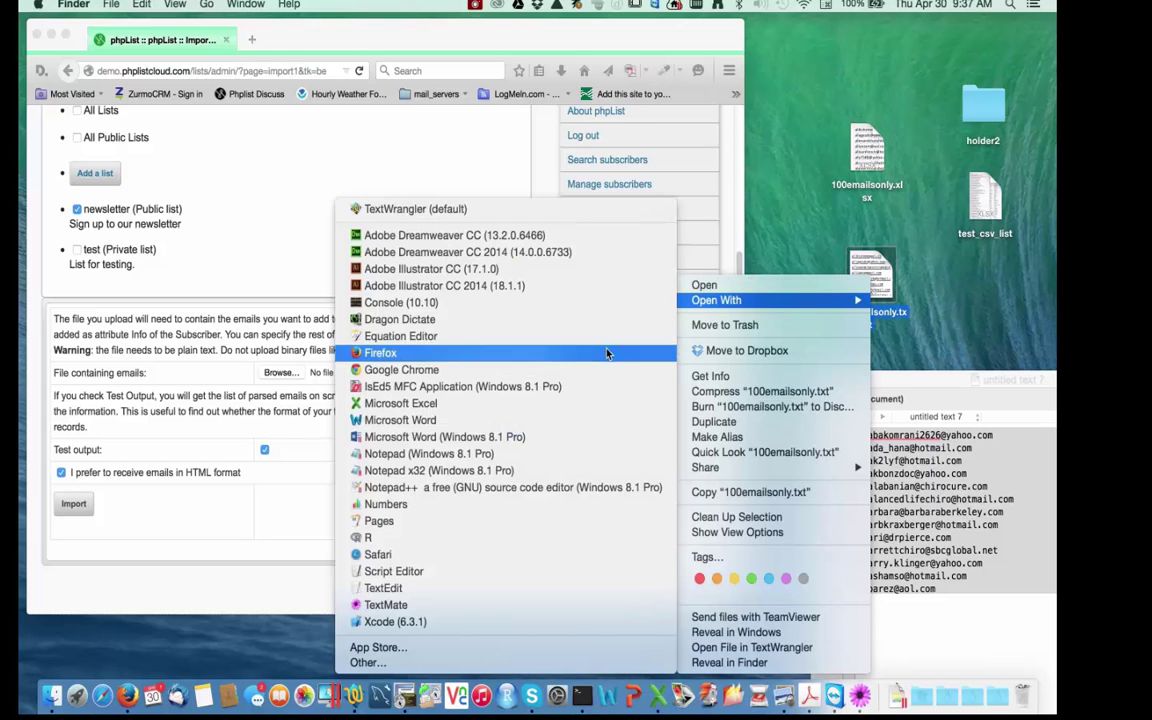
click(553, 605)
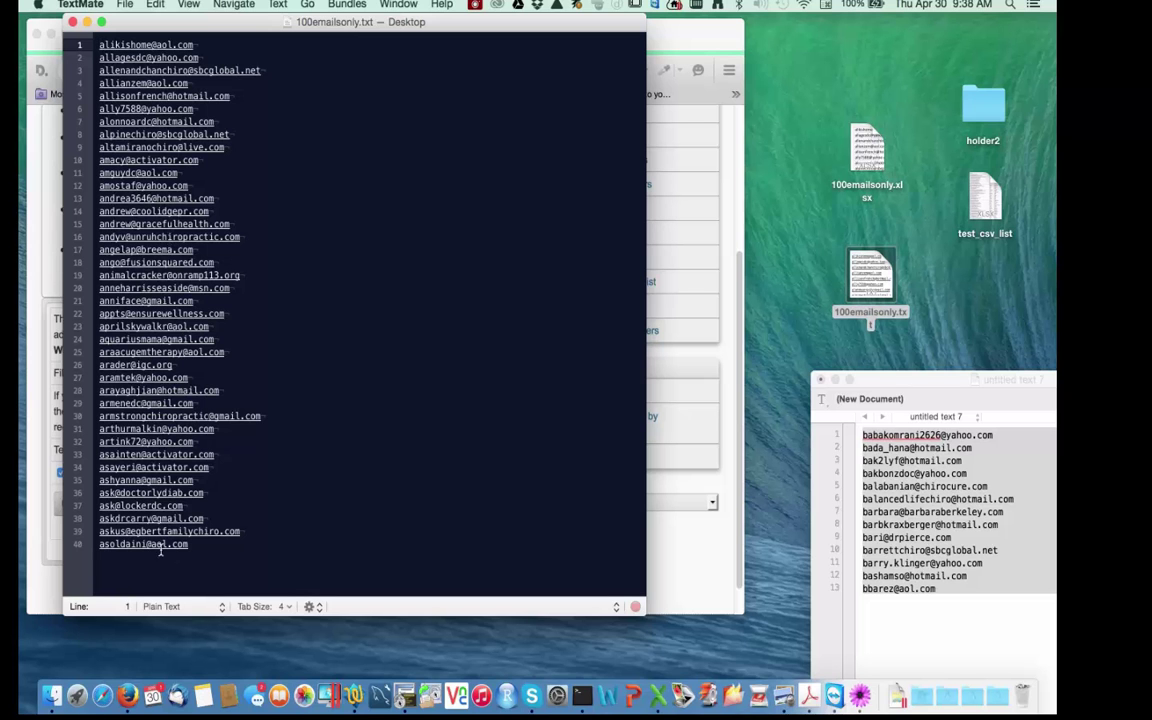
click(71, 21)
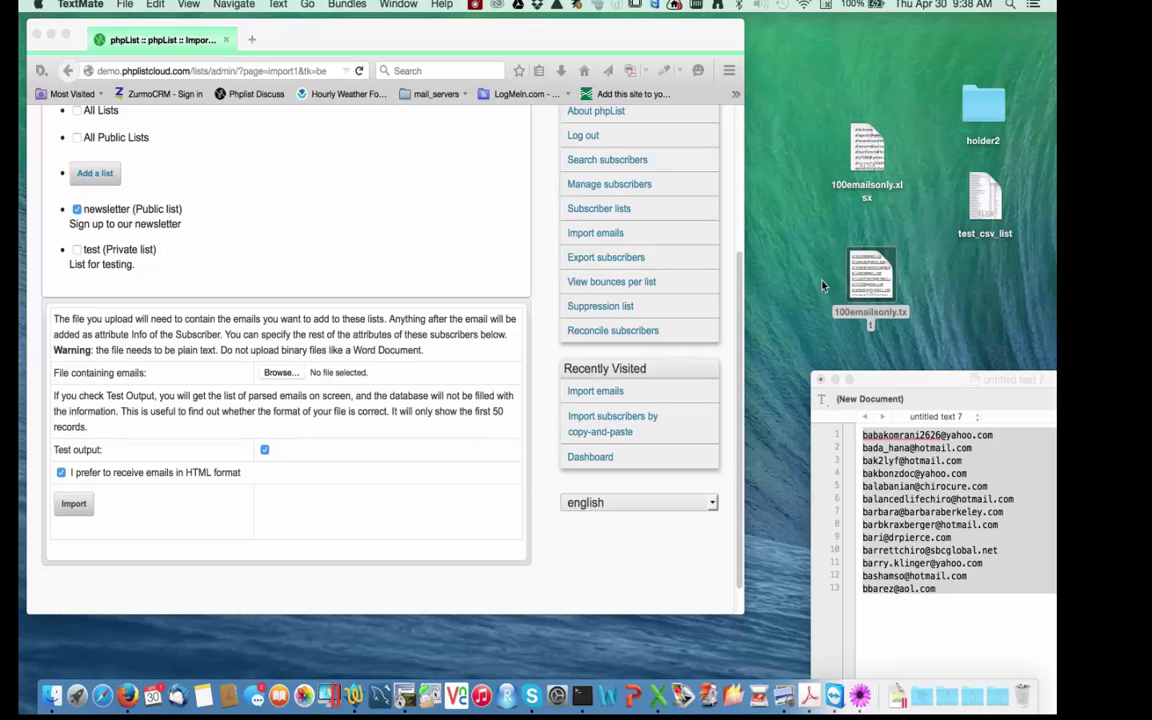
click(790, 266)
click(876, 292)
click(792, 262)
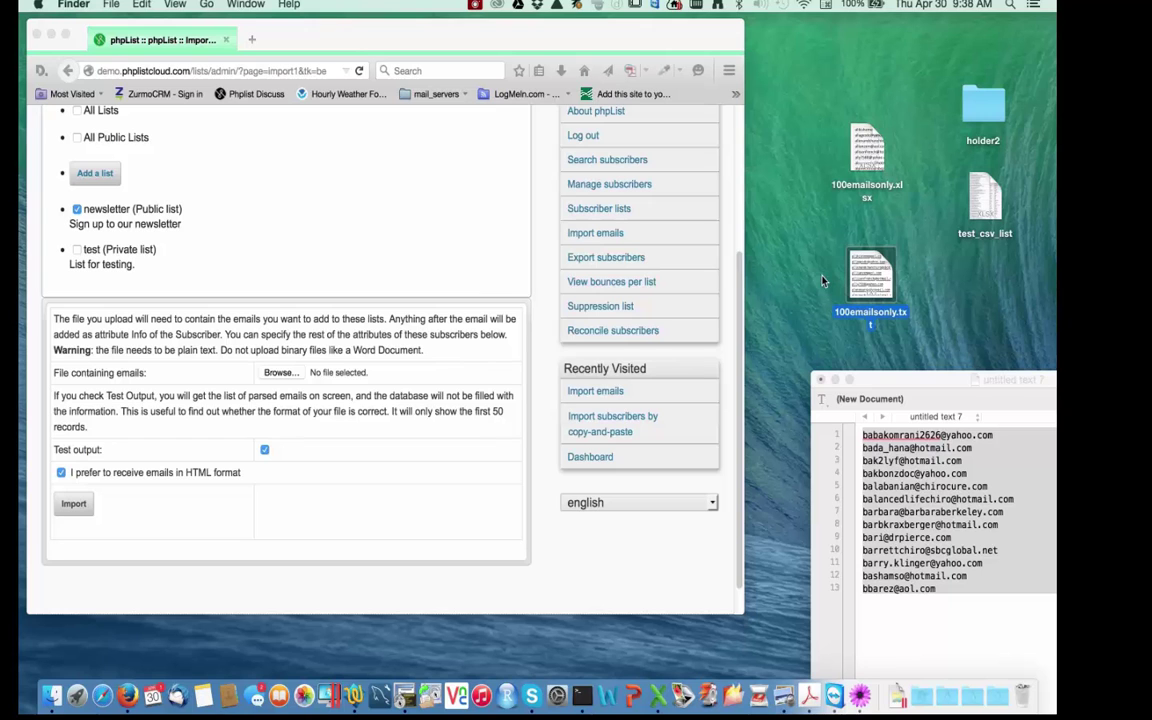
Choose 100emailsonly.txt from the Desktop as the file containing emails and run the import with test output enabled.
click(281, 374)
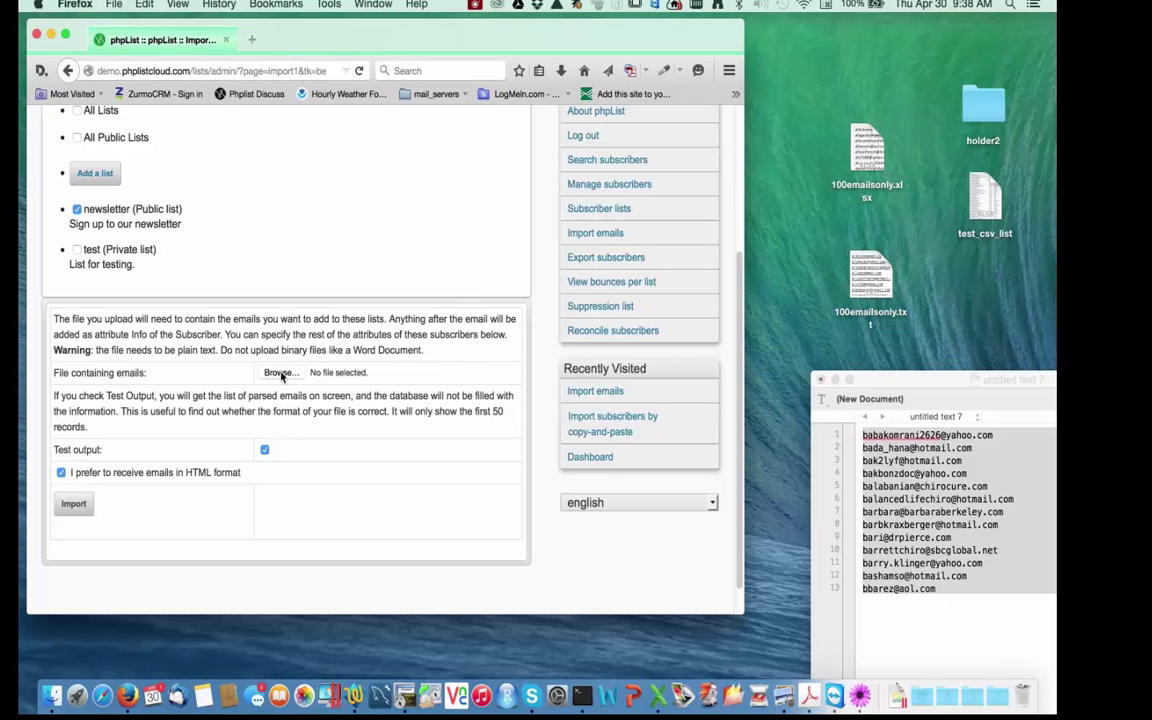
click(282, 375)
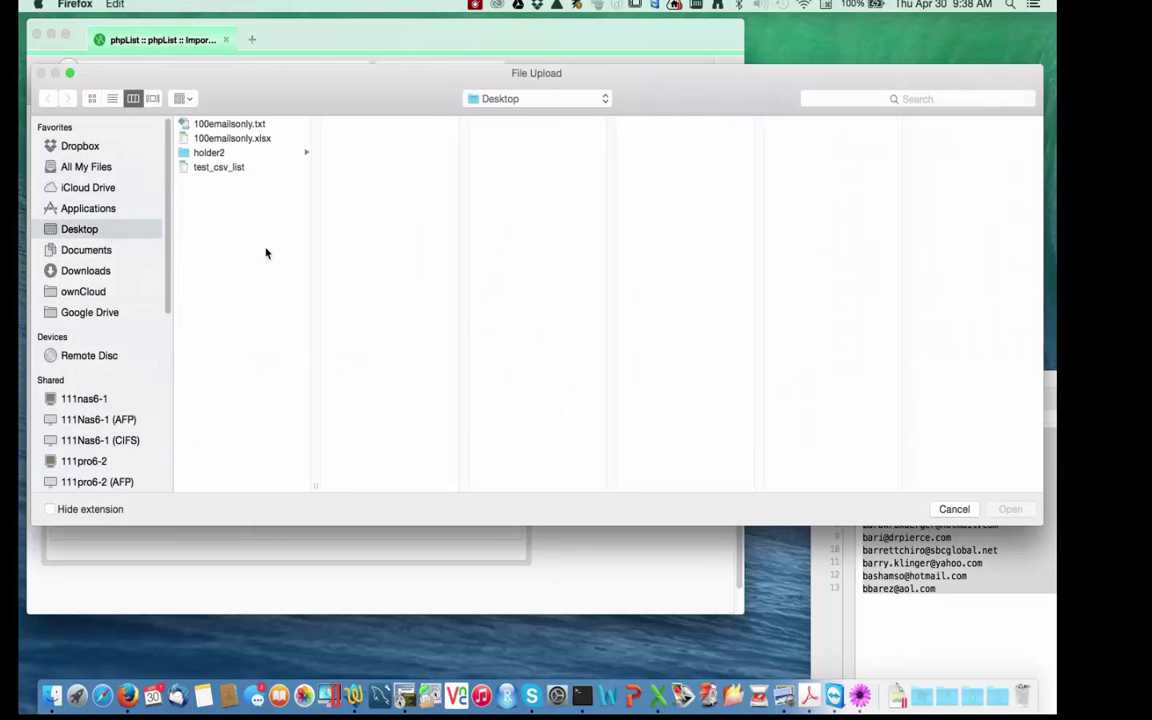
click(224, 125)
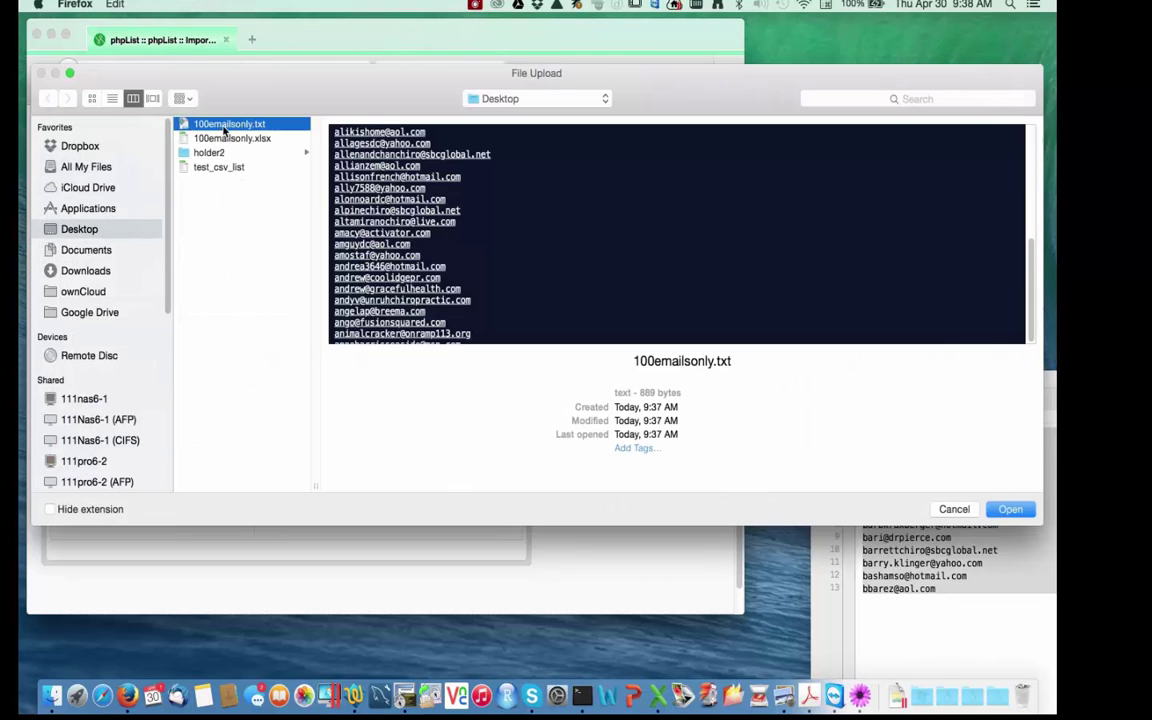
click(1010, 510)
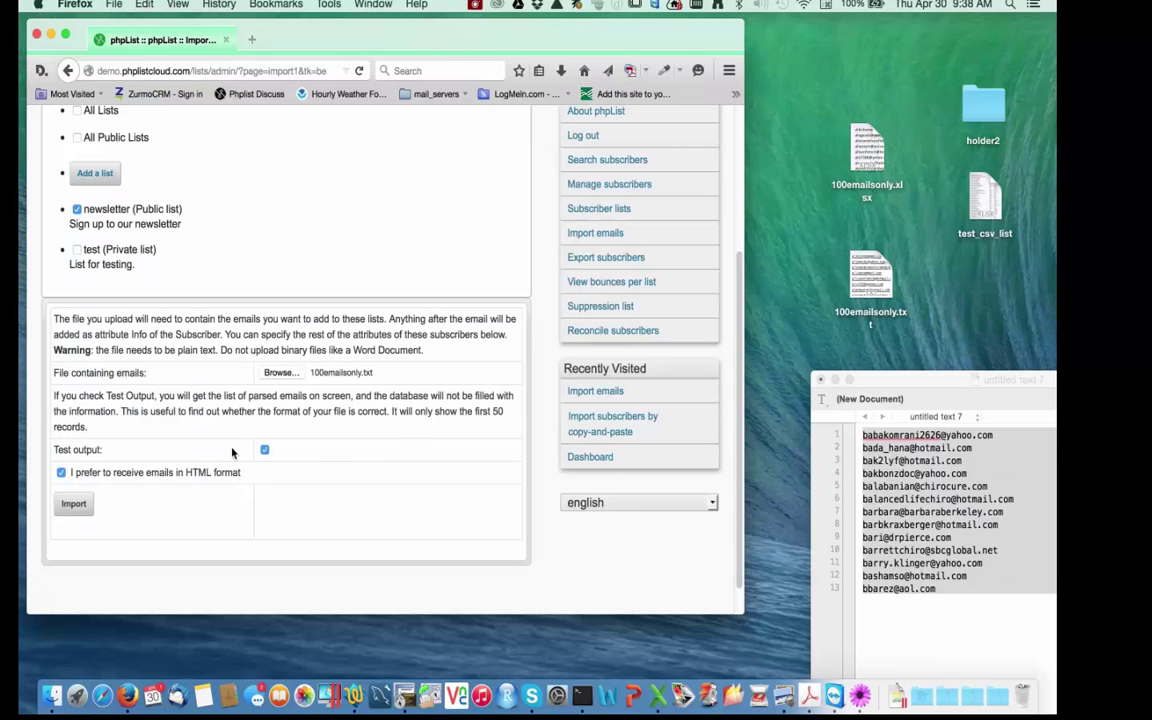
scroll(286, 450, down, 2)
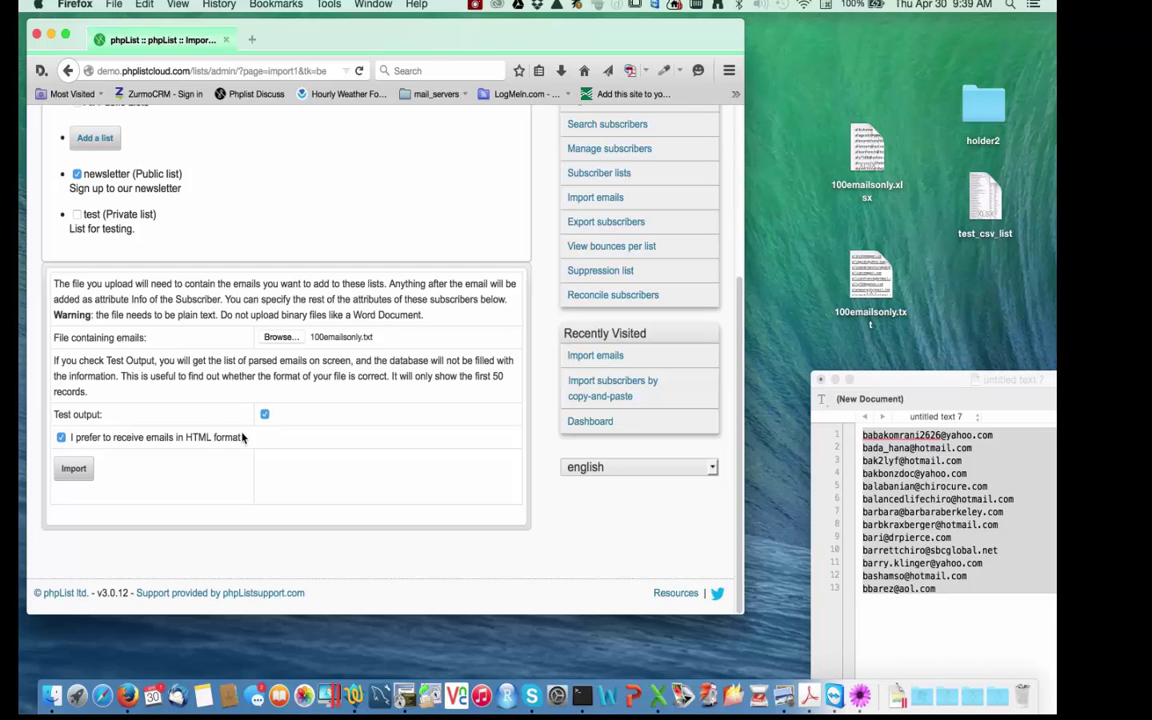
click(76, 469)
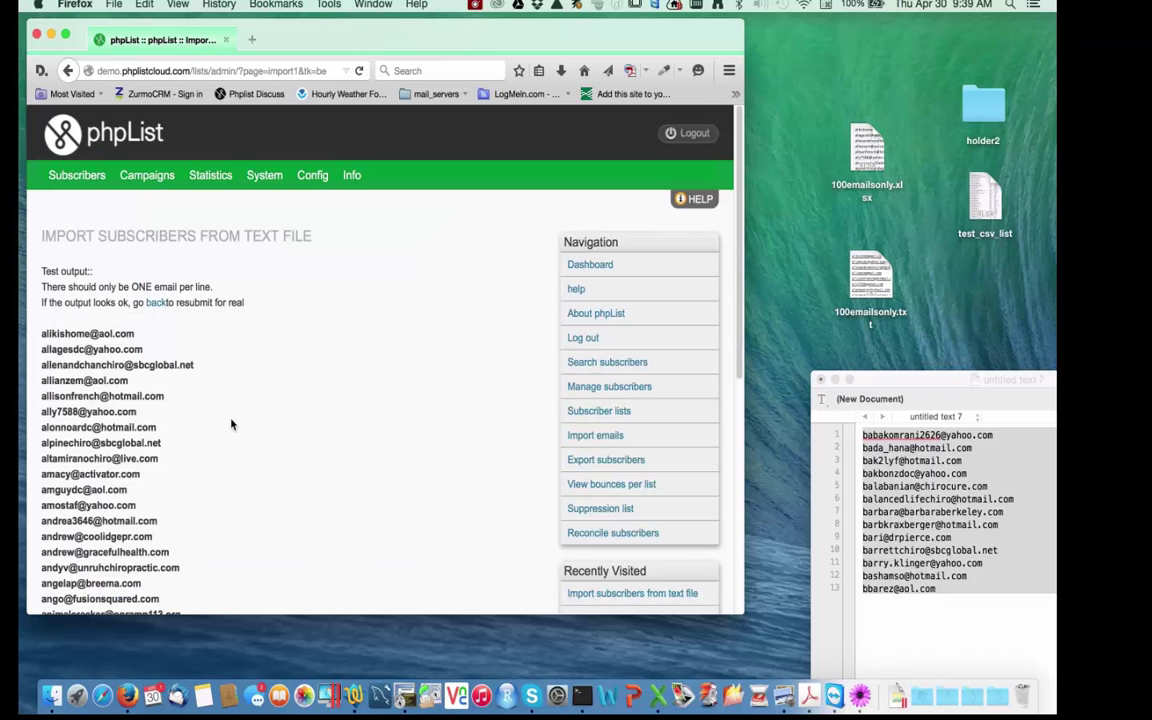
Look through the parsed addresses in the test output and go back to the text file import form.
scroll(226, 397, down, 5)
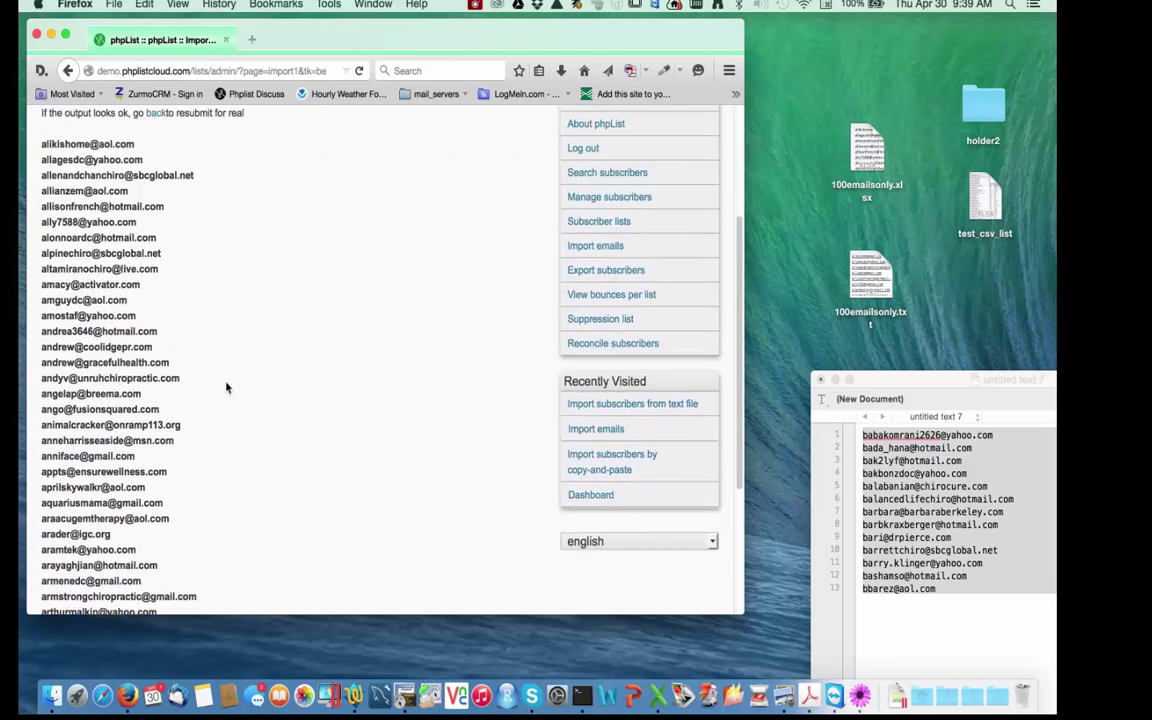
scroll(226, 385, down, 2)
scroll(226, 381, up, 6)
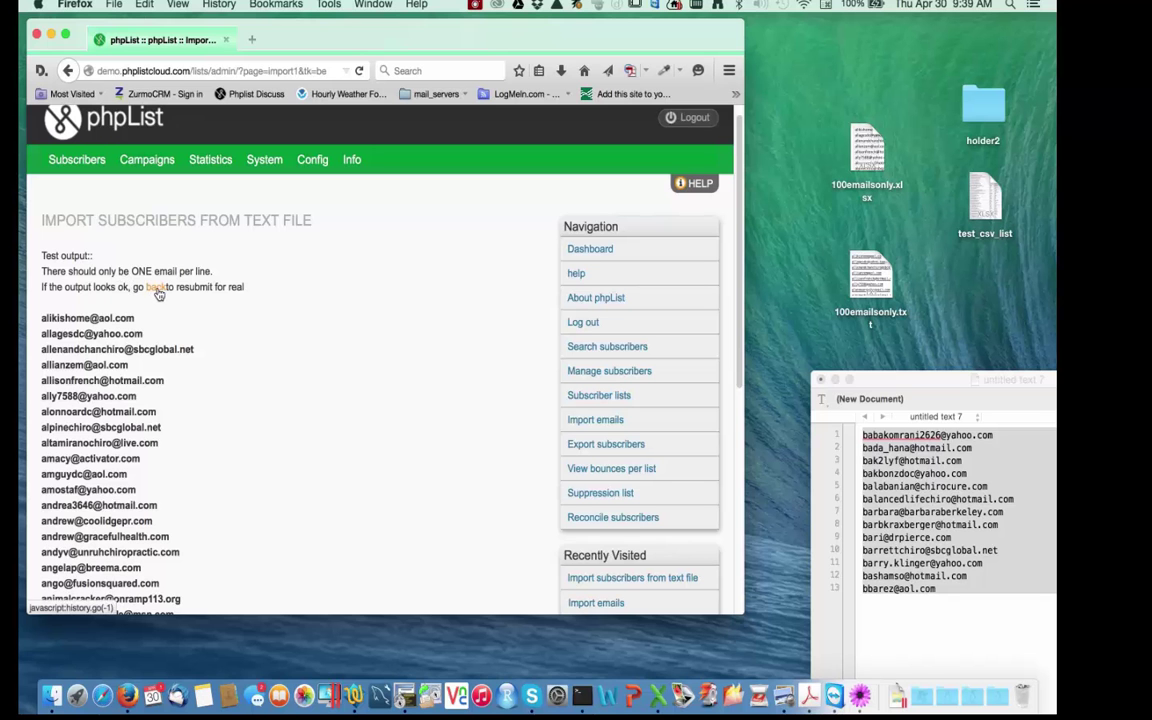
scroll(180, 378, down, 5)
scroll(188, 381, up, 10)
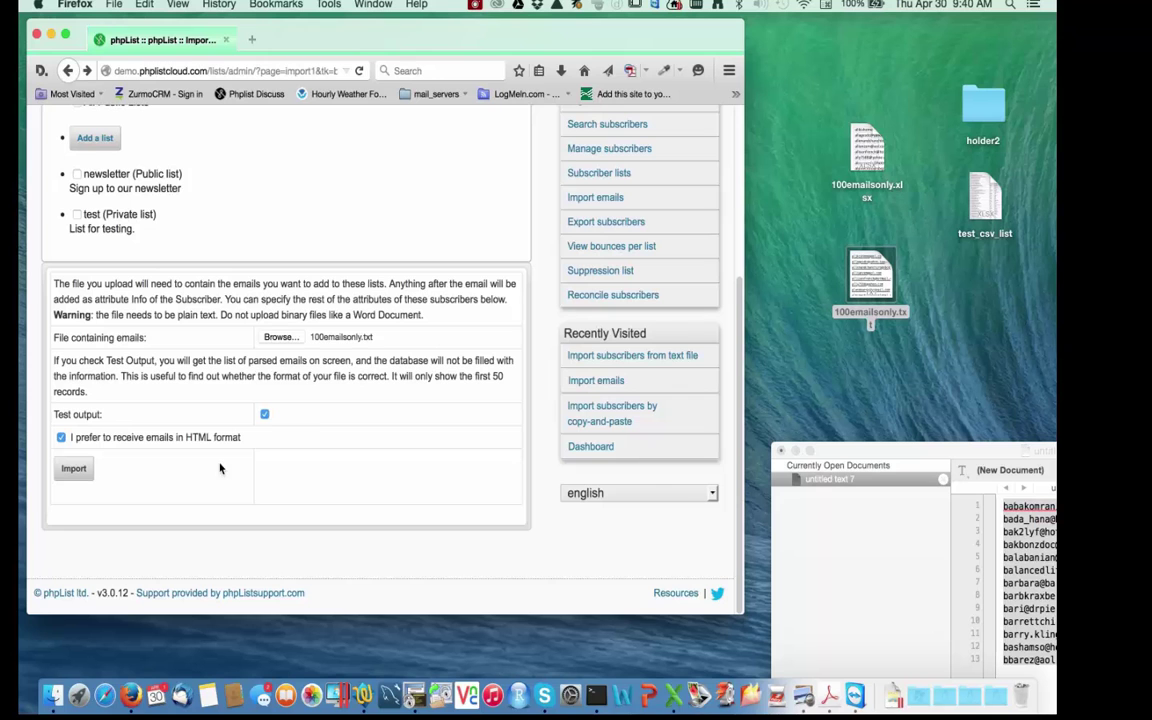
Turn off test output and import the addresses from 100emailsonly.txt for real.
click(264, 414)
click(264, 414)
click(264, 414)
click(73, 470)
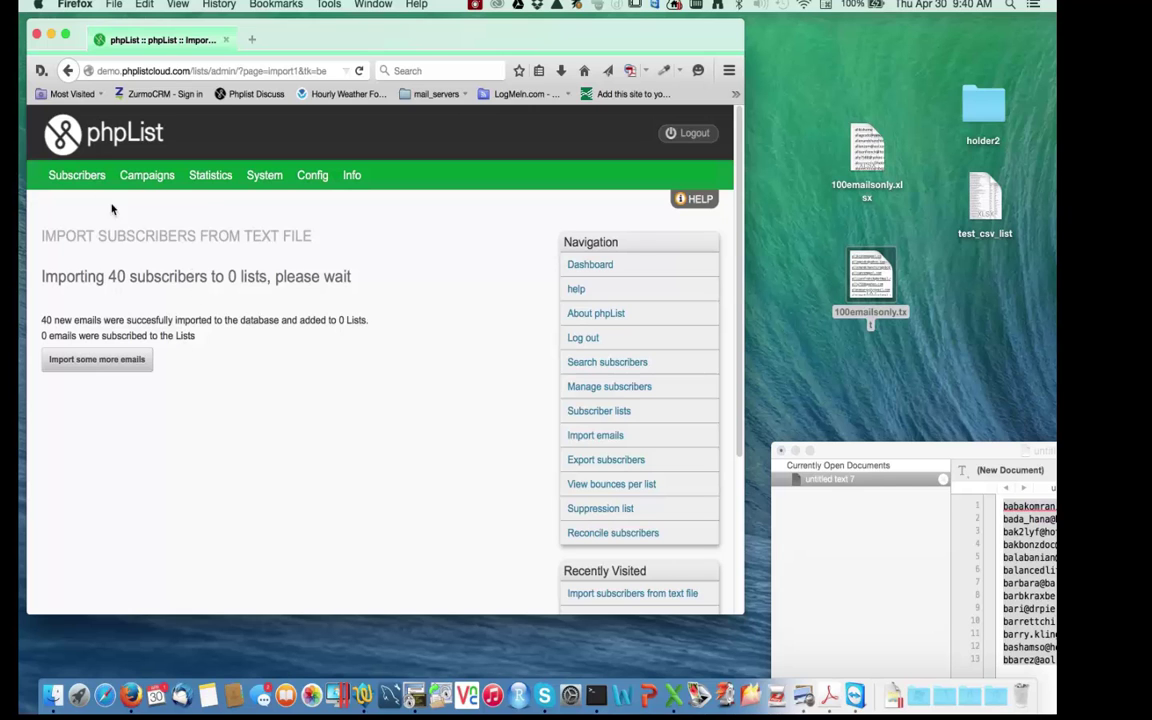
Open the import by uploading a CSV file with emails and additional data, and select the newsletter list as the target.
mouse_move(97, 182)
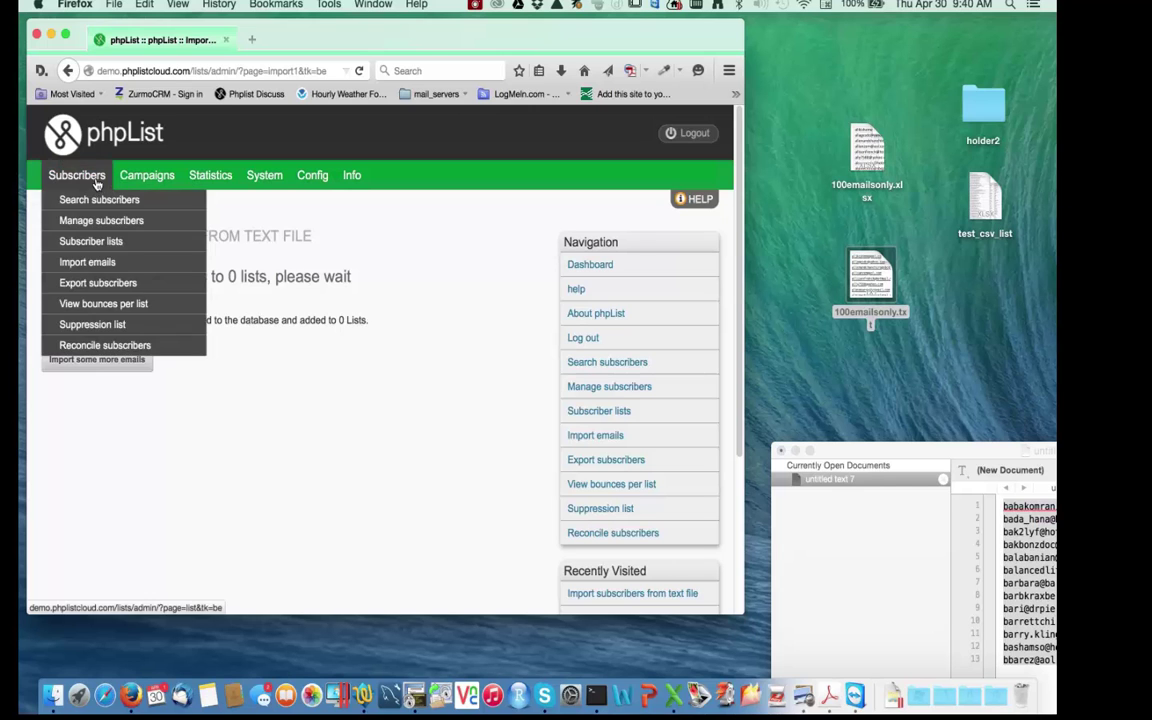
click(95, 260)
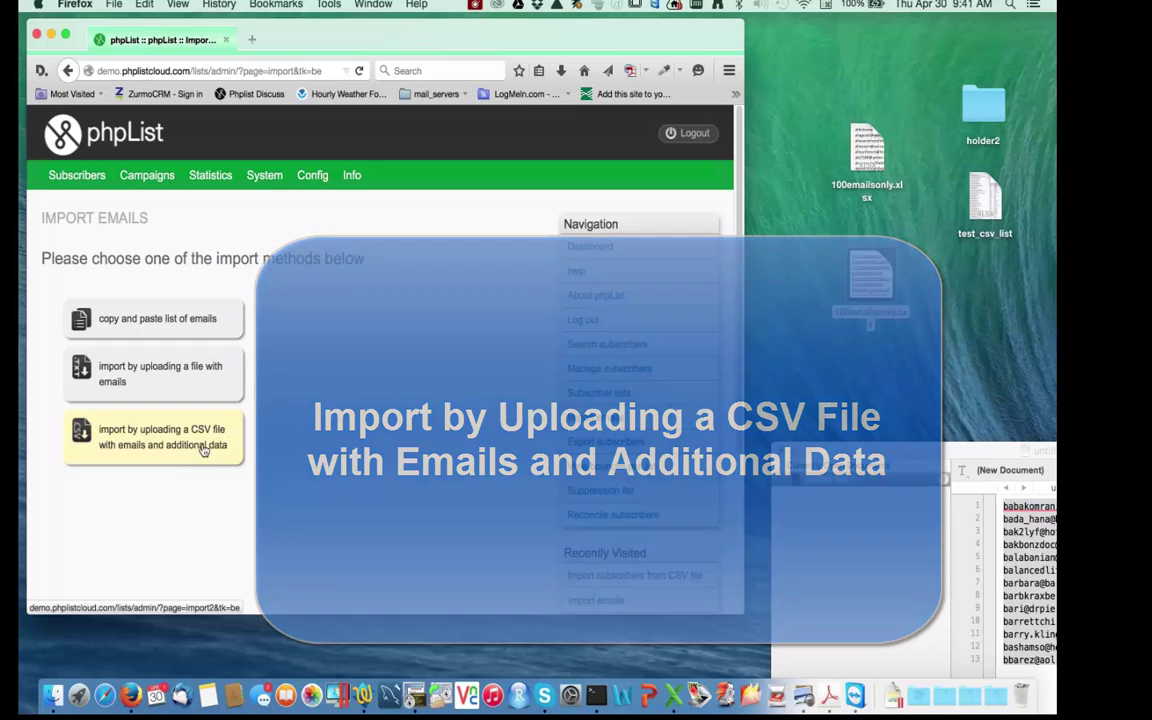
click(204, 452)
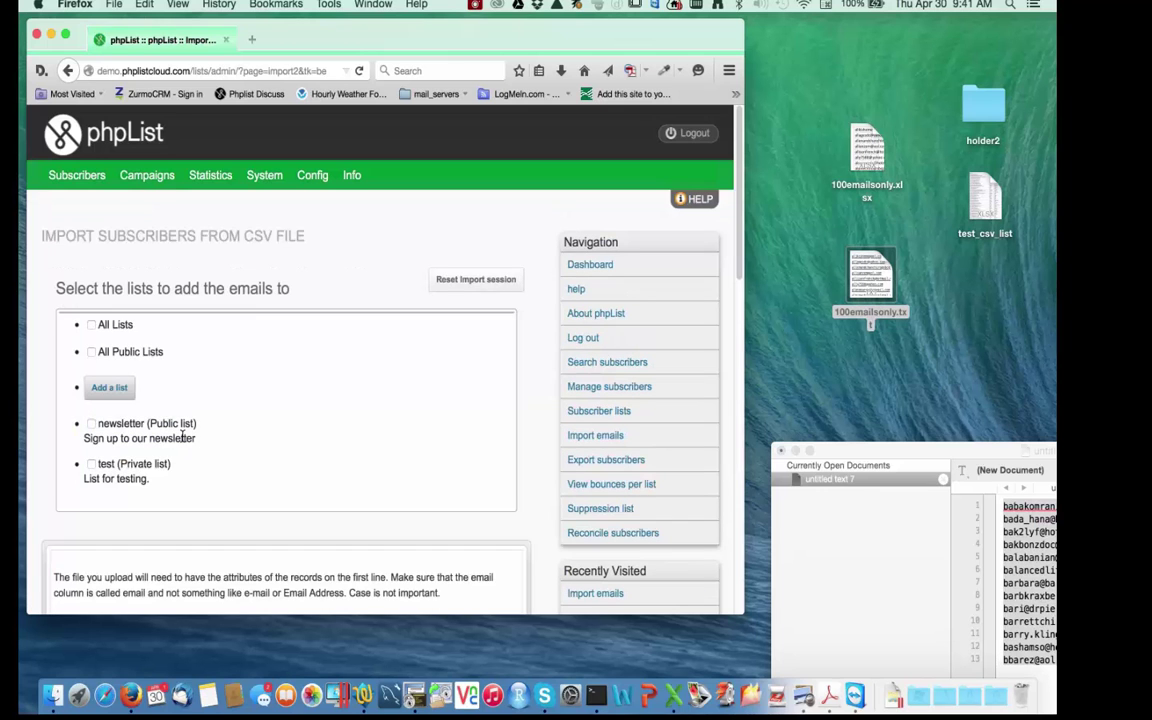
click(91, 424)
Read the CSV import instructions, including the email column naming, file limits, field delimiter, test output and invalid record options.
scroll(265, 434, down, 10)
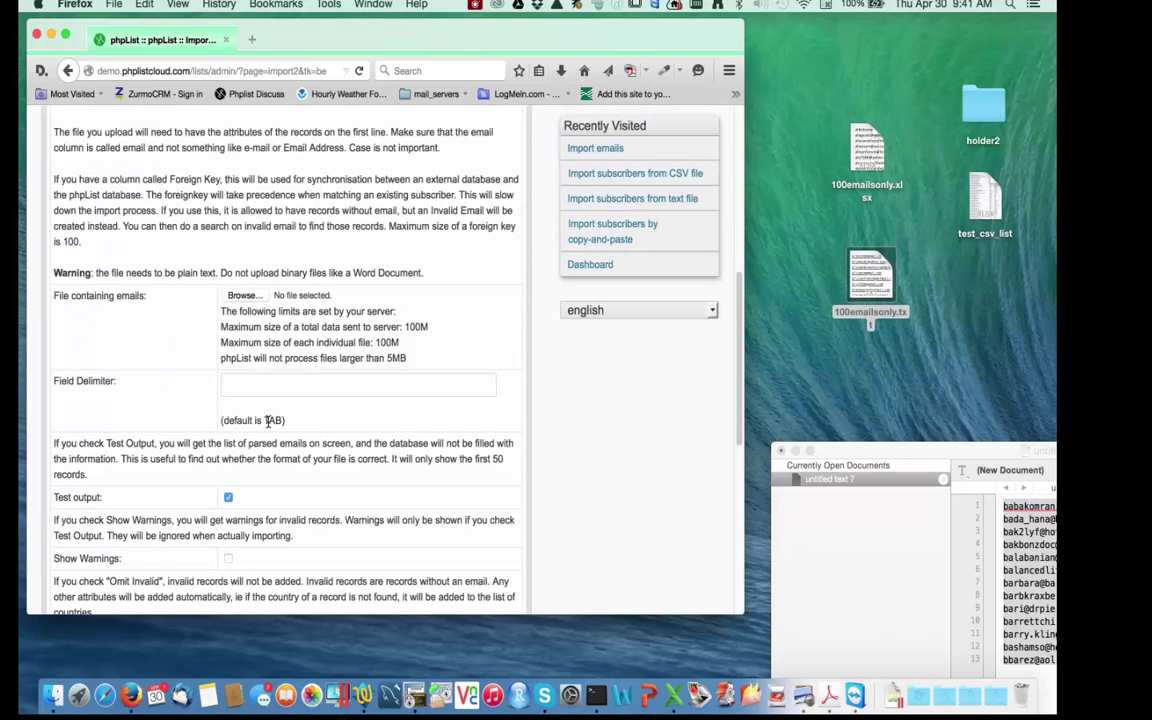
scroll(268, 420, up, 3)
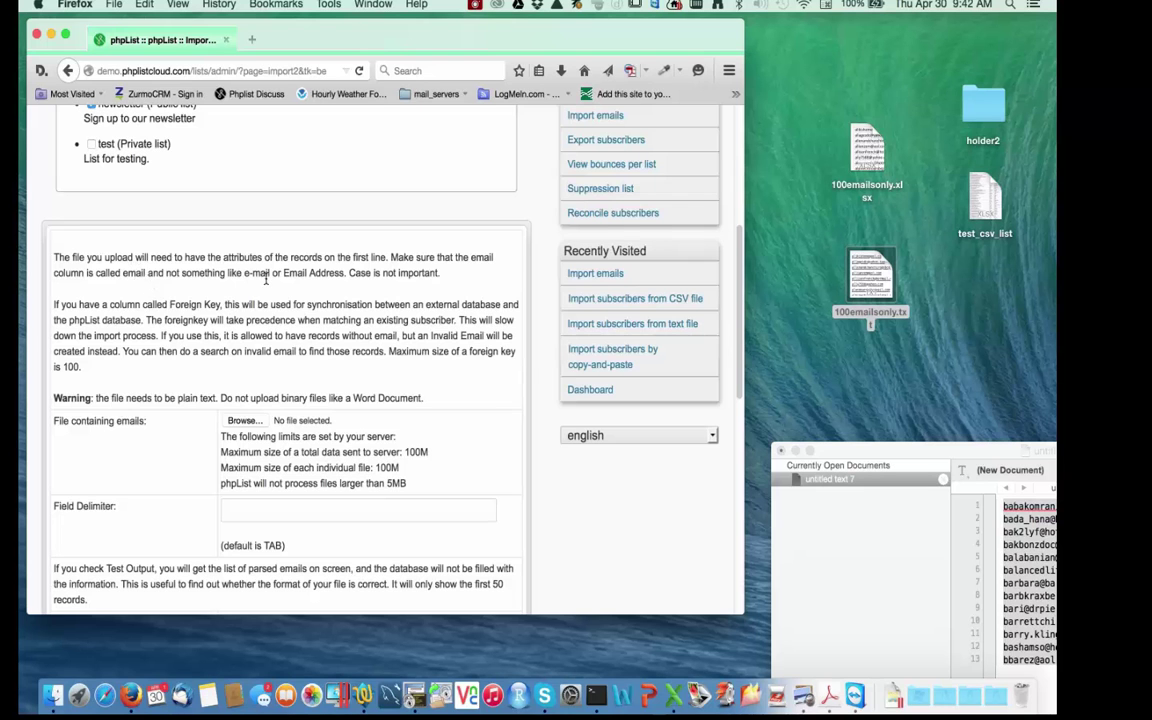
scroll(190, 298, down, 2)
scroll(190, 298, down, 2)
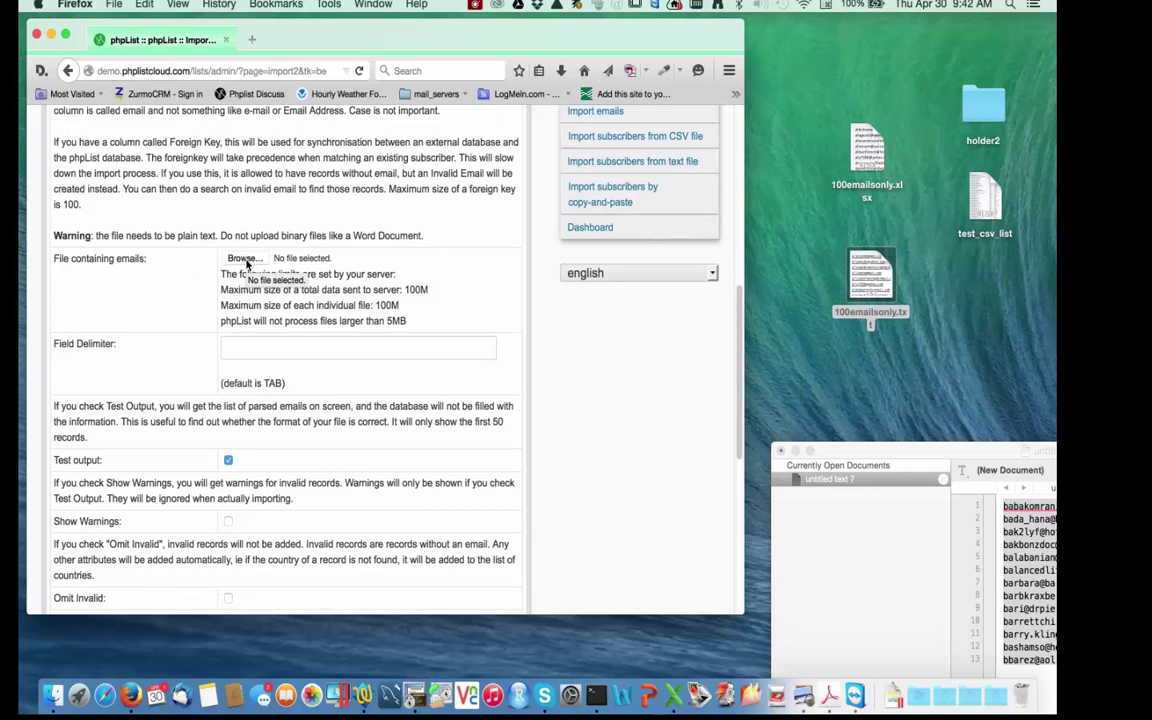
click(246, 346)
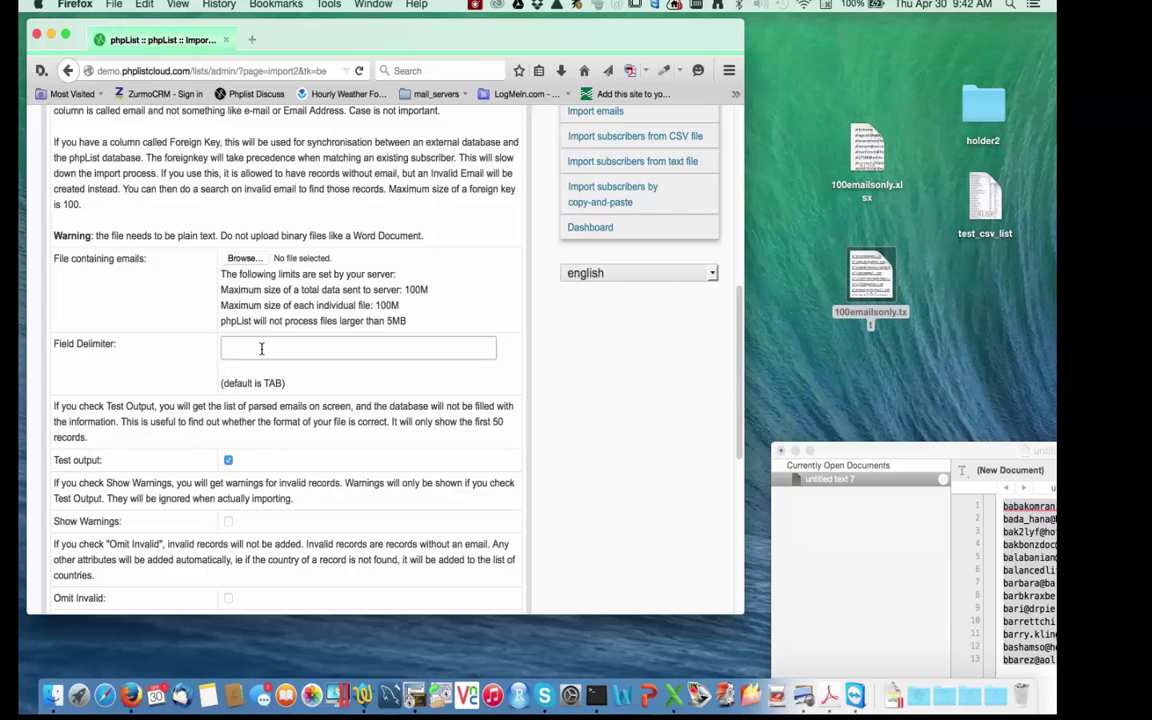
scroll(257, 345, down, 2)
scroll(400, 300, up, 4)
Open test_csv_list from the desktop in Excel and examine its rows and the email, FirstName and LastName header cells.
click(998, 207)
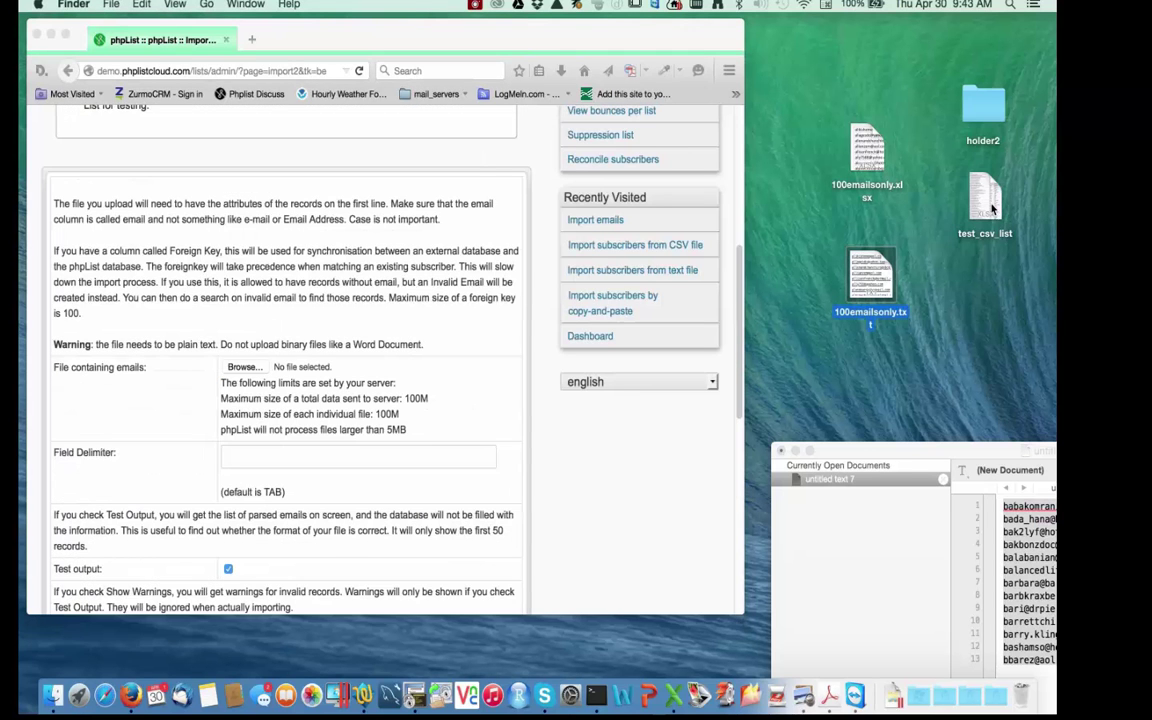
double_click(988, 205)
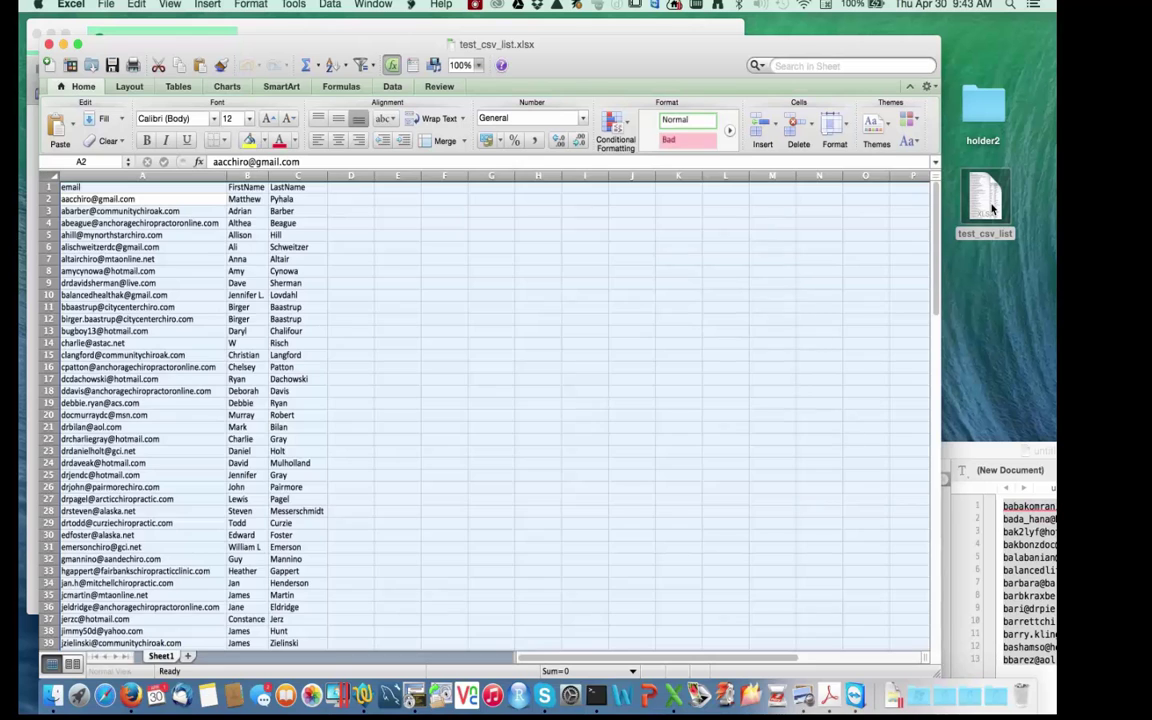
scroll(240, 265, down, 20)
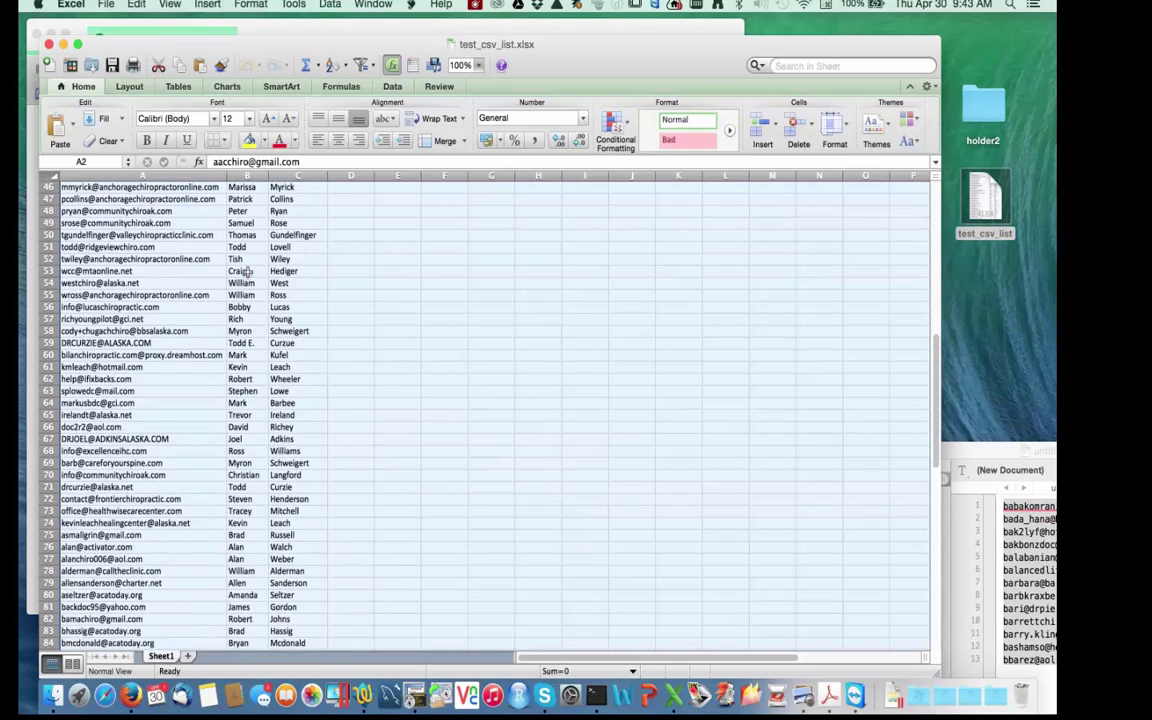
scroll(245, 271, down, 6)
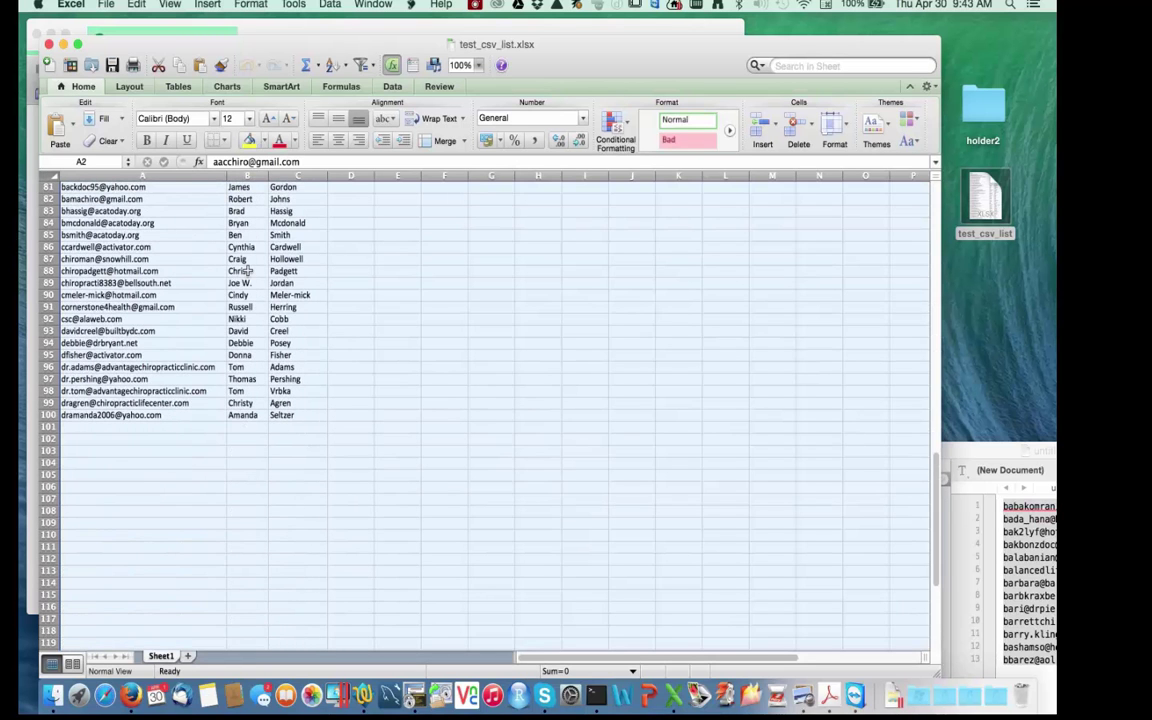
scroll(246, 270, up, 15)
scroll(247, 271, up, 8)
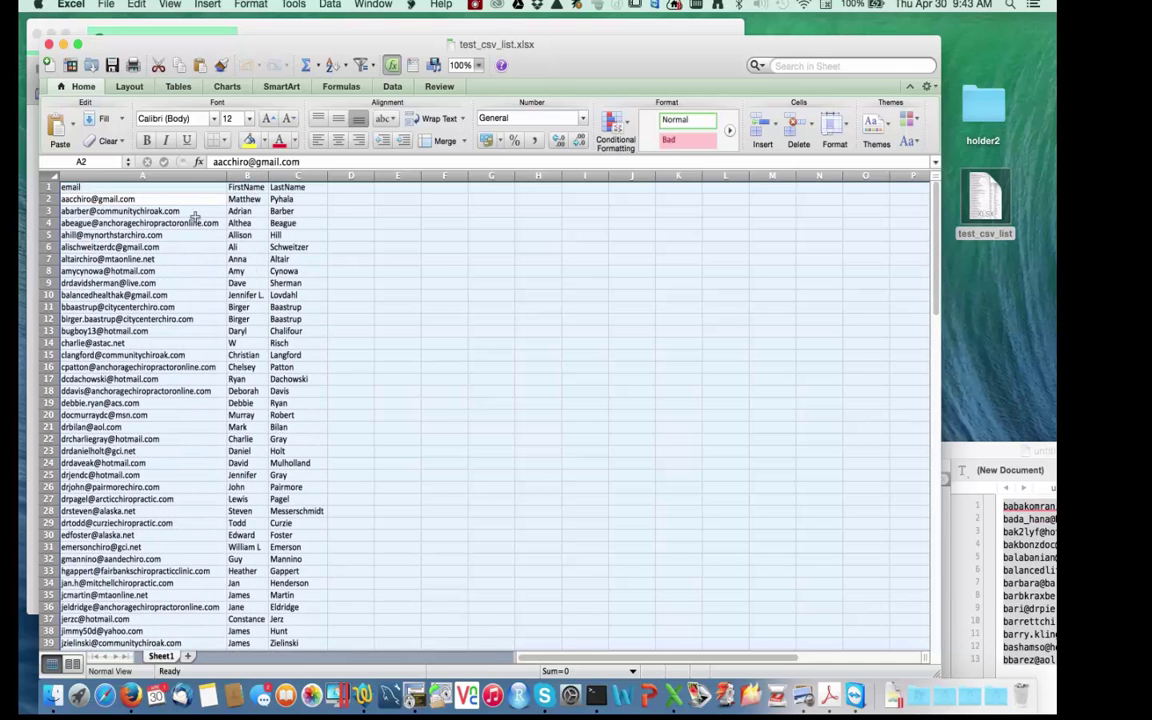
click(152, 189)
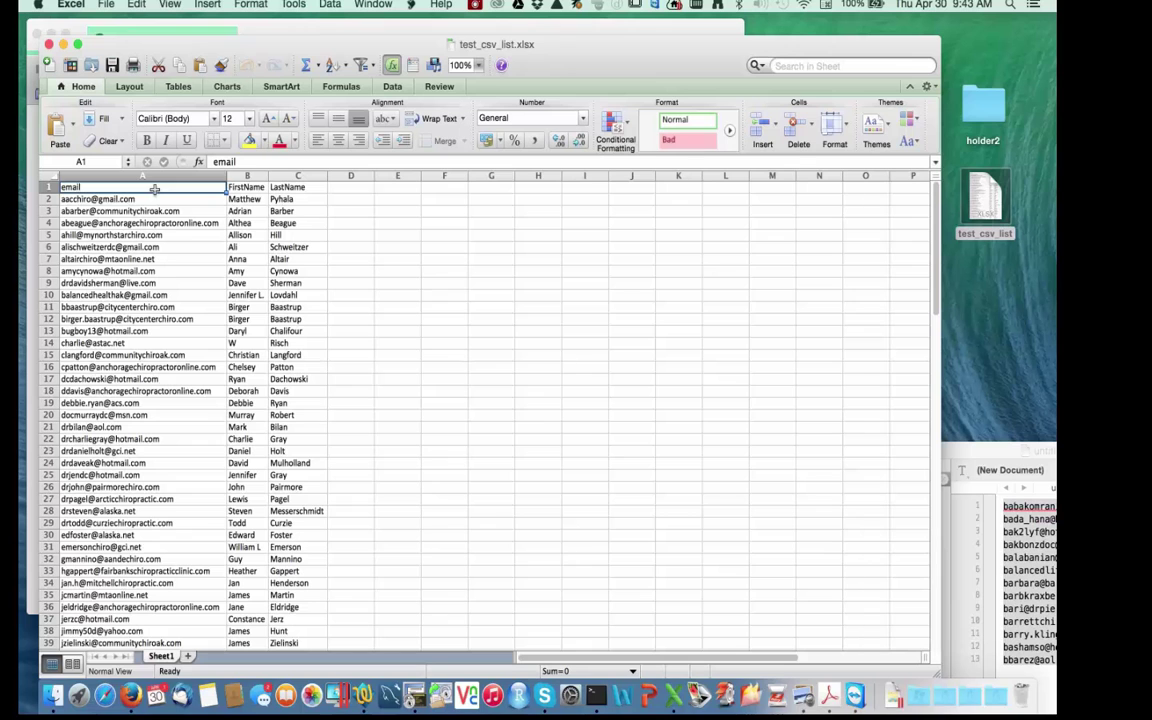
click(238, 189)
click(286, 190)
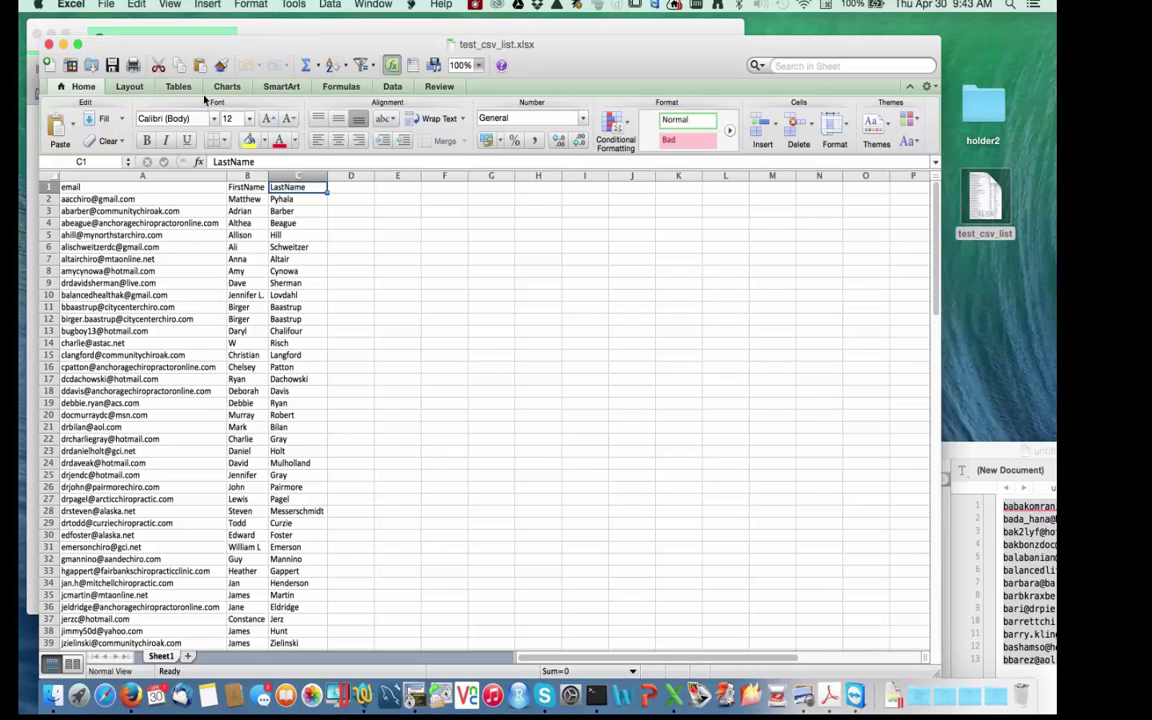
Save the workbook to the Desktop as test_csv_list.csv in MS-DOS Comma Separated format, accept the compatibility warning, and leave Excel.
click(107, 5)
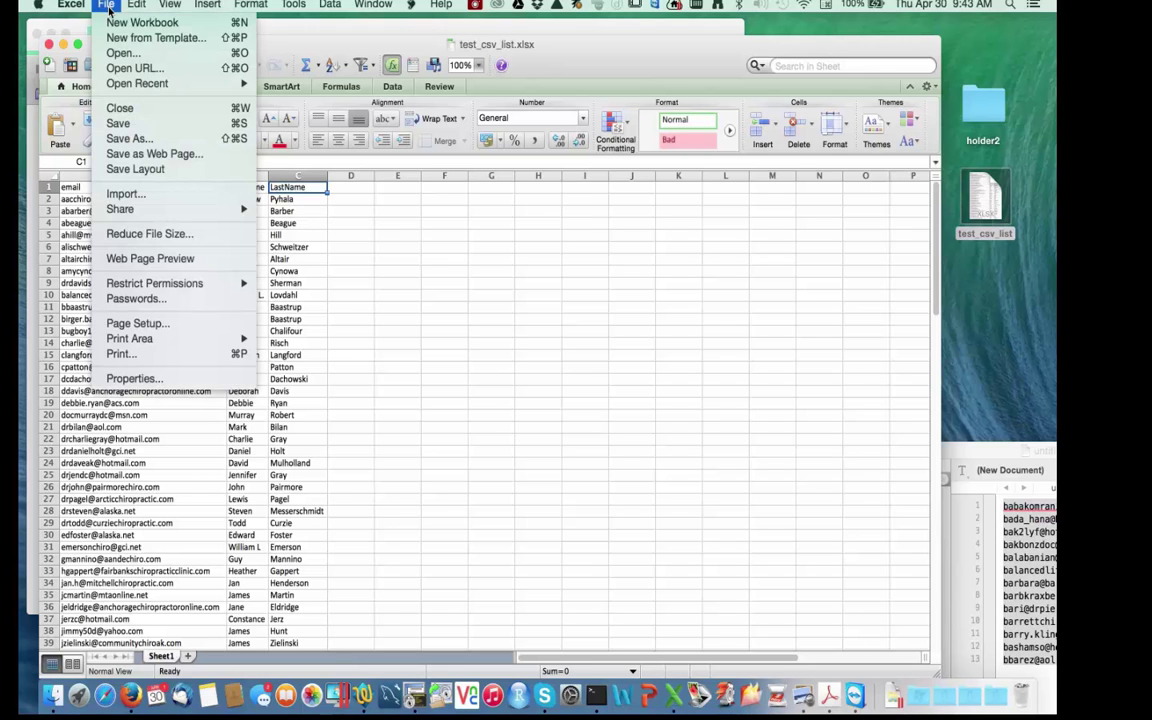
click(135, 141)
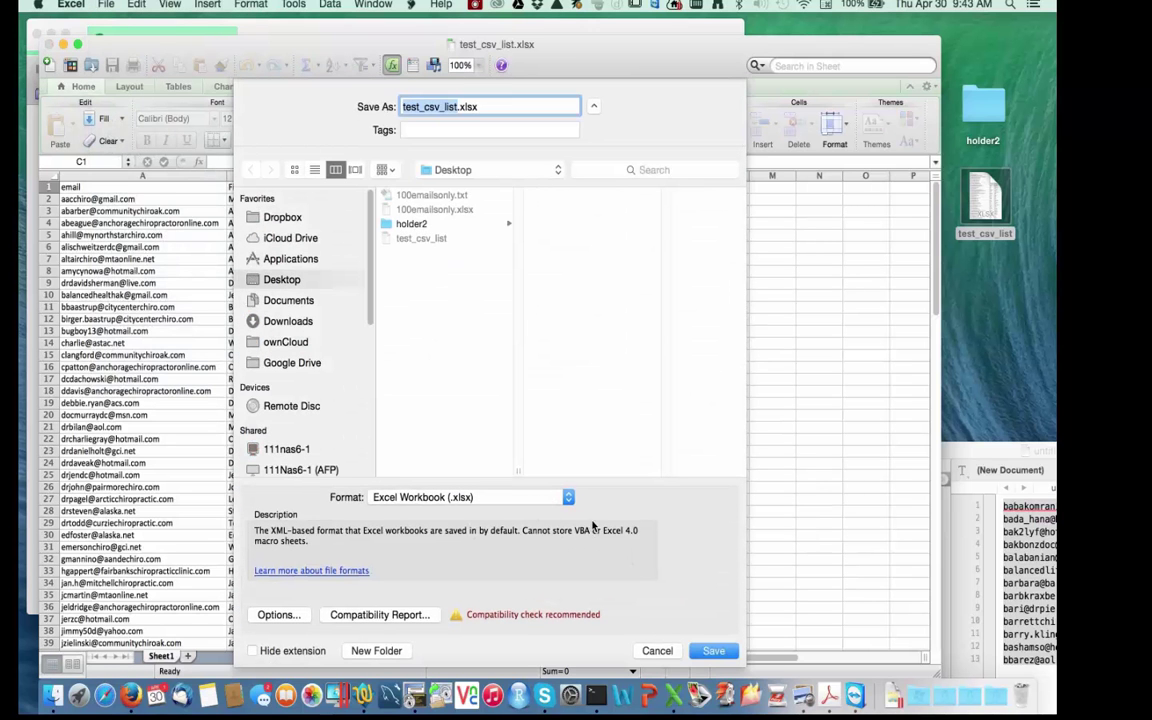
click(545, 497)
scroll(548, 539, down, 5)
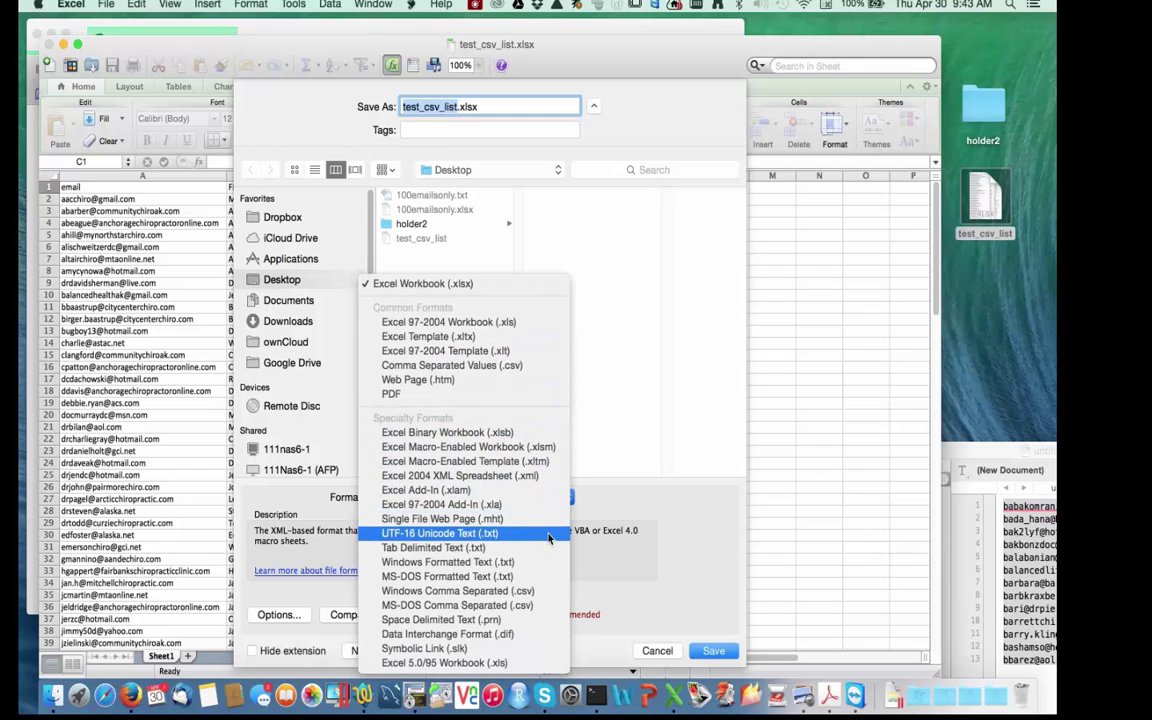
click(487, 609)
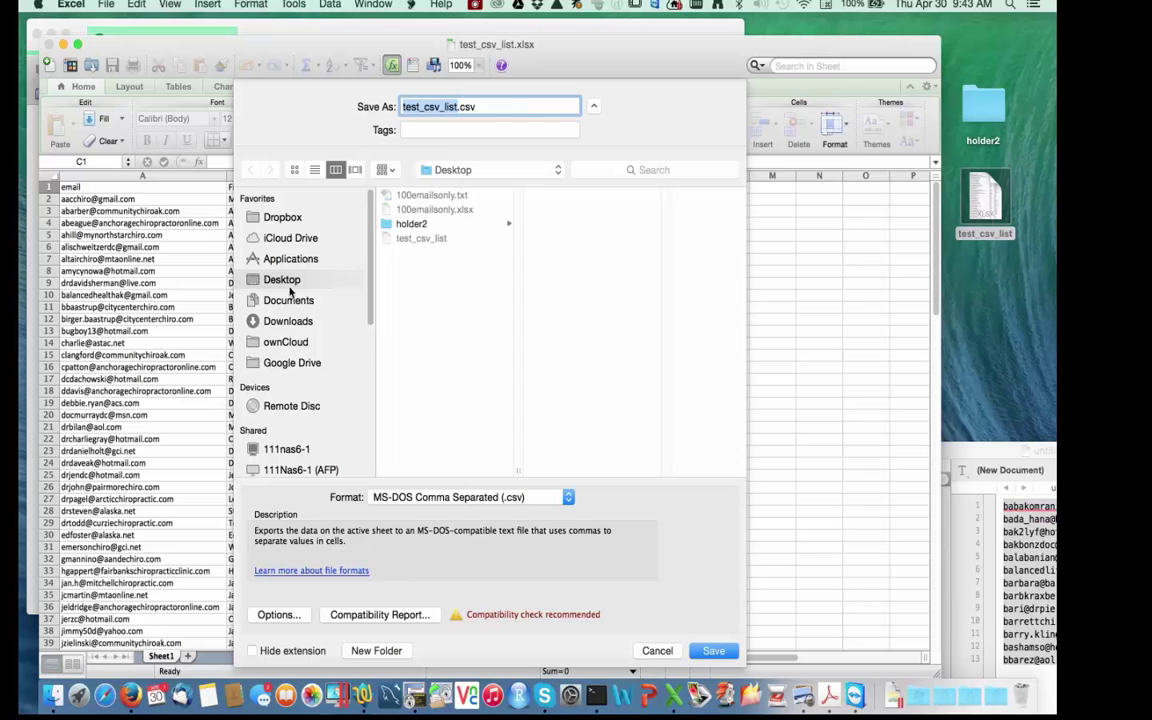
click(714, 651)
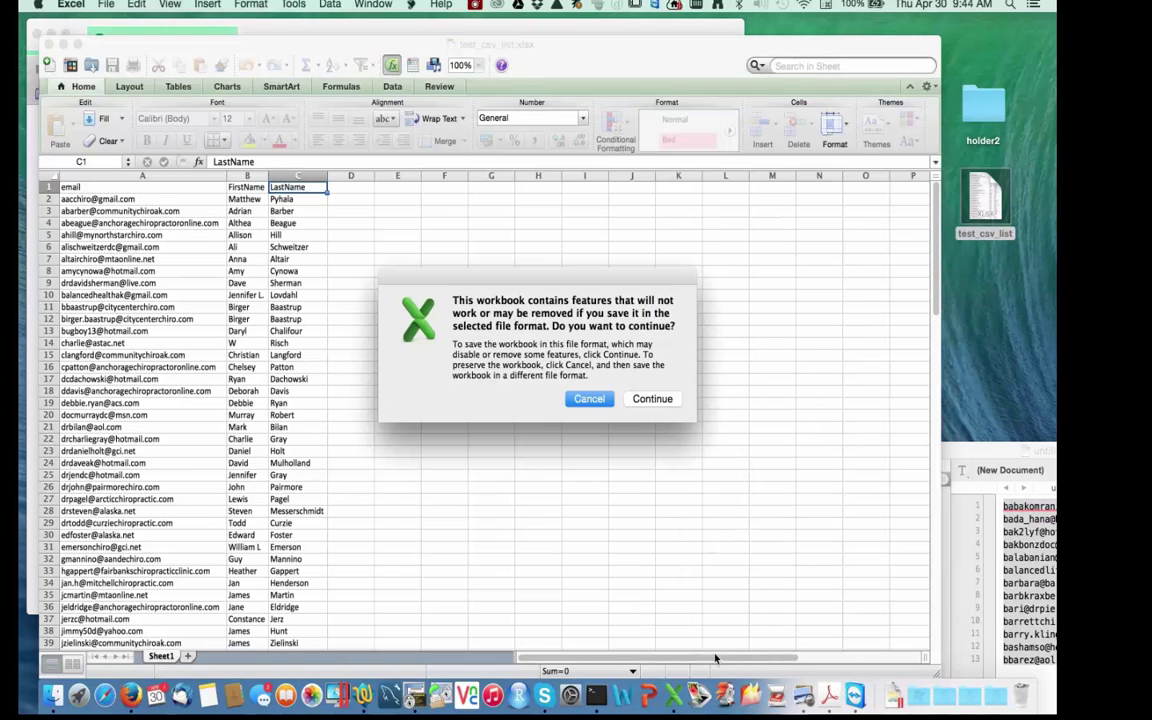
click(648, 399)
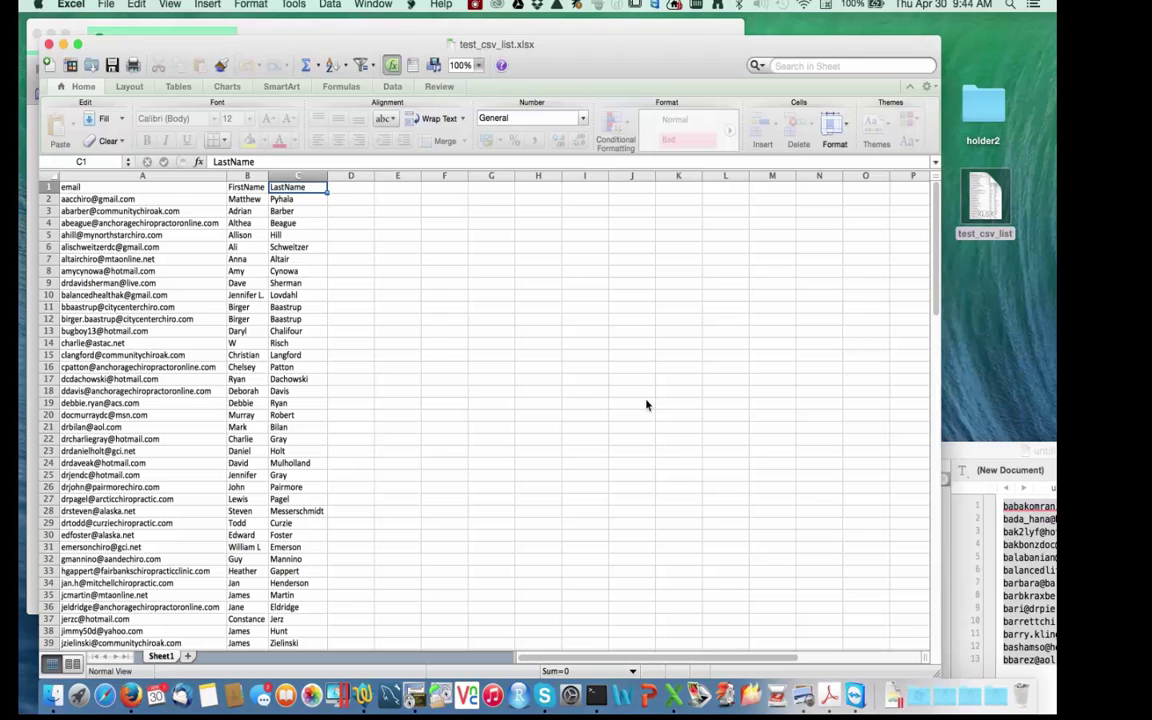
click(76, 5)
click(80, 138)
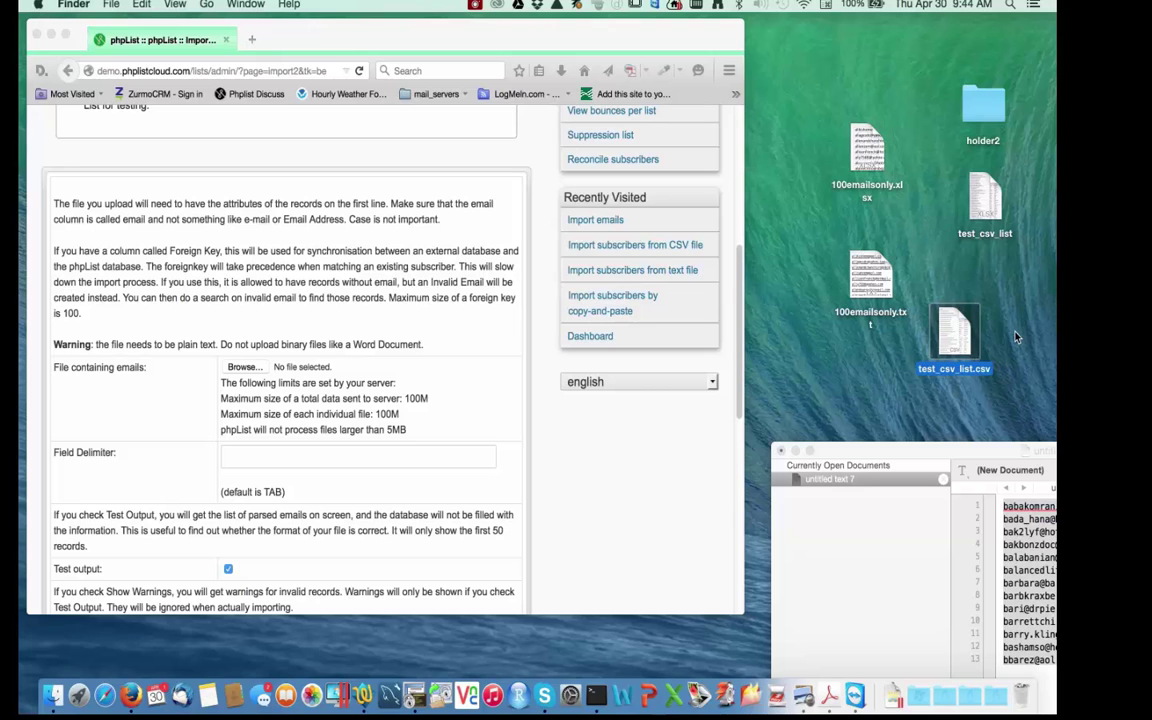
Open test_csv_list.csv from the desktop in TextMate, examine its comma-separated header and rows, and close it.
right_click(965, 346)
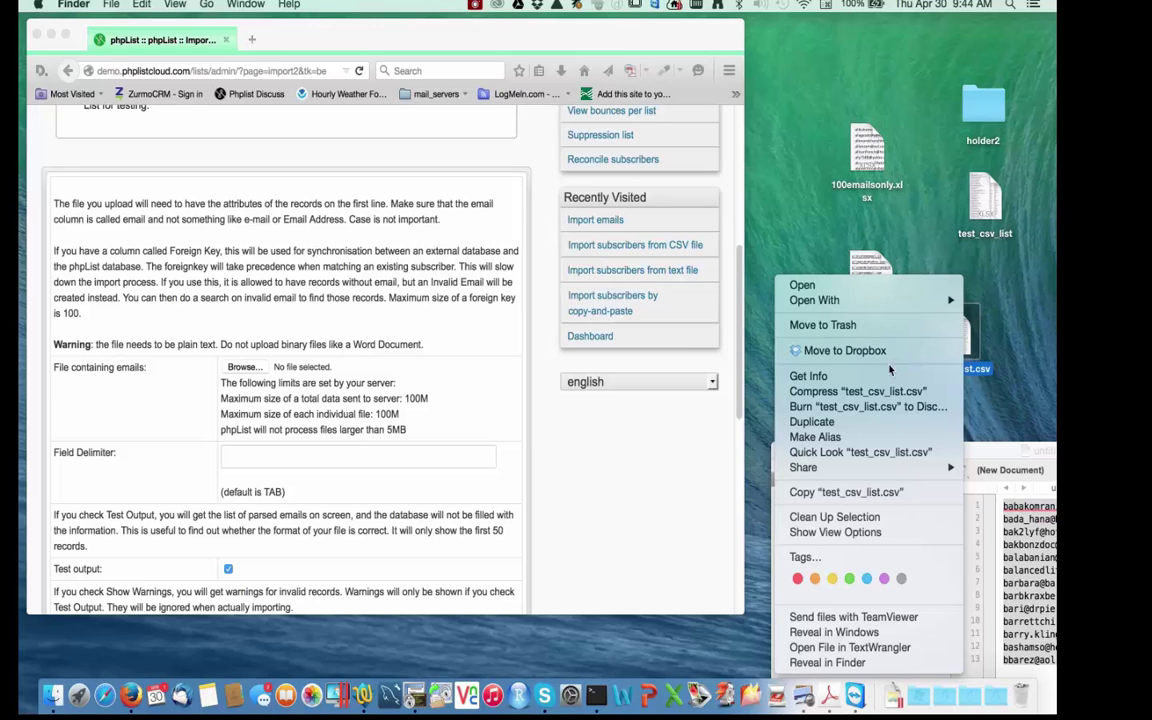
mouse_move(853, 303)
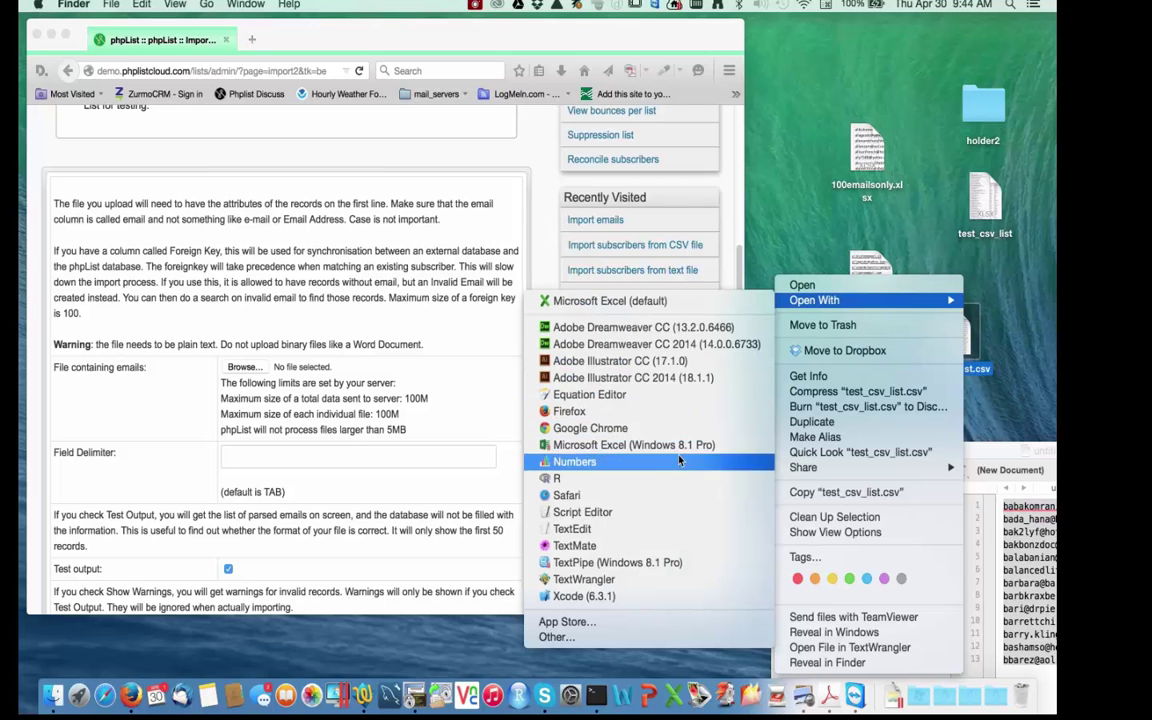
click(673, 549)
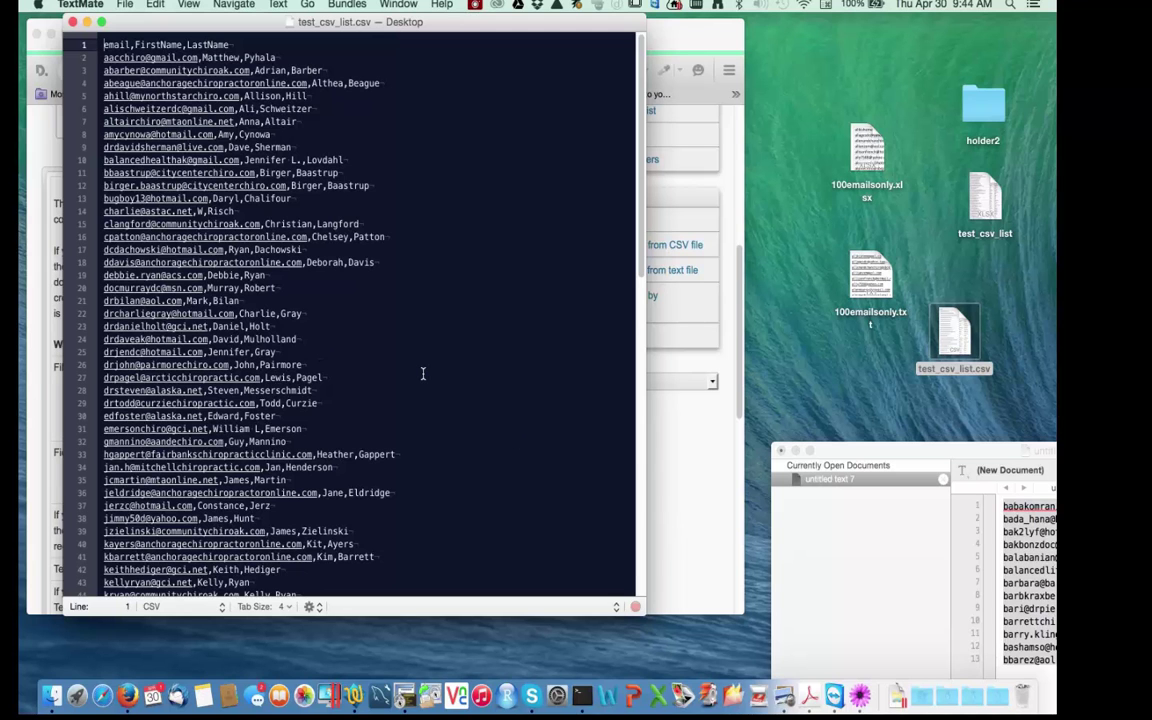
scroll(423, 373, down, 3)
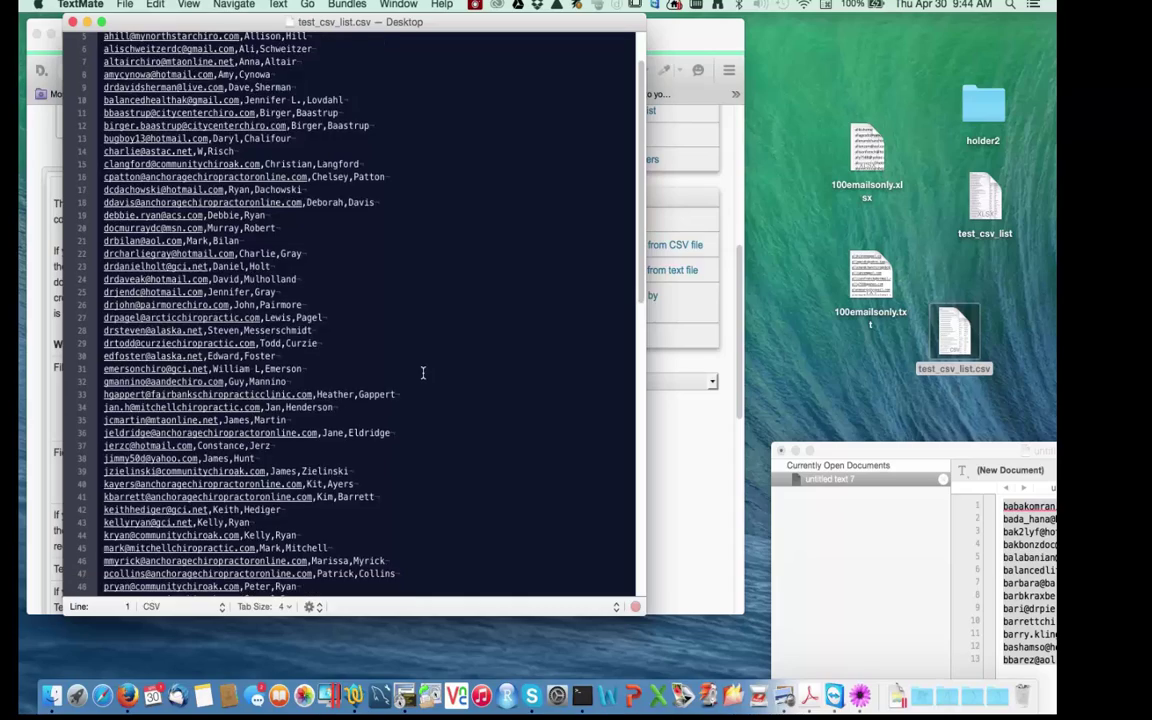
scroll(423, 373, down, 15)
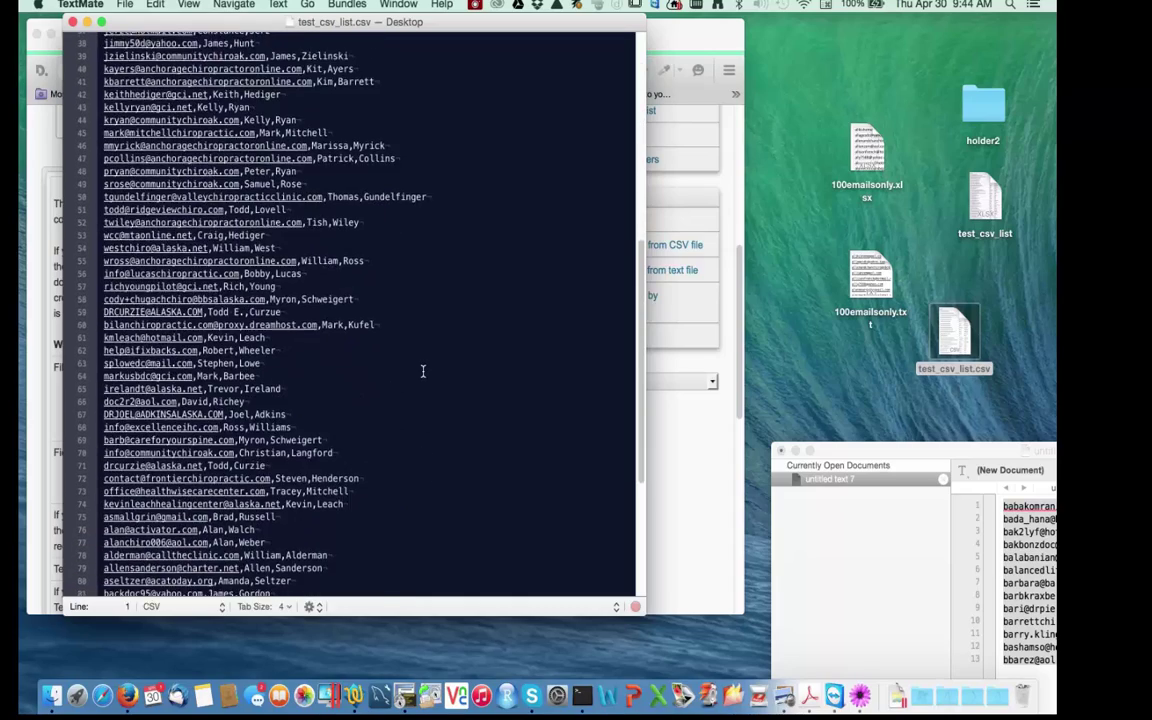
scroll(423, 368, up, 20)
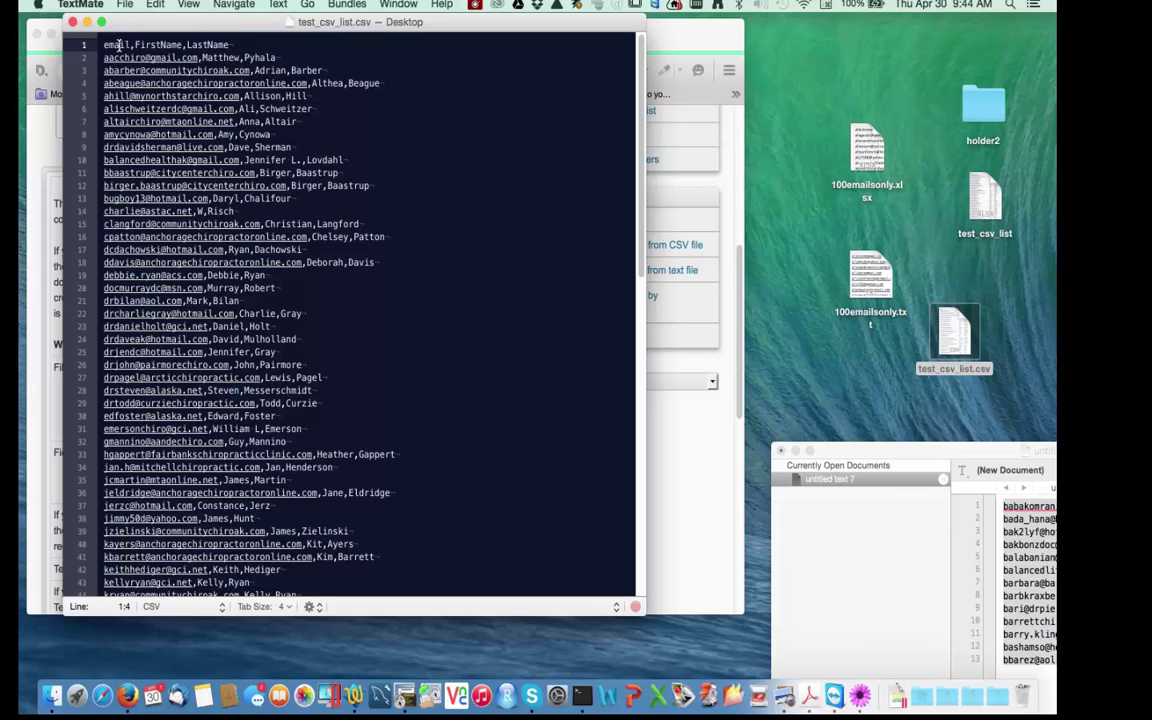
click(188, 47)
click(72, 22)
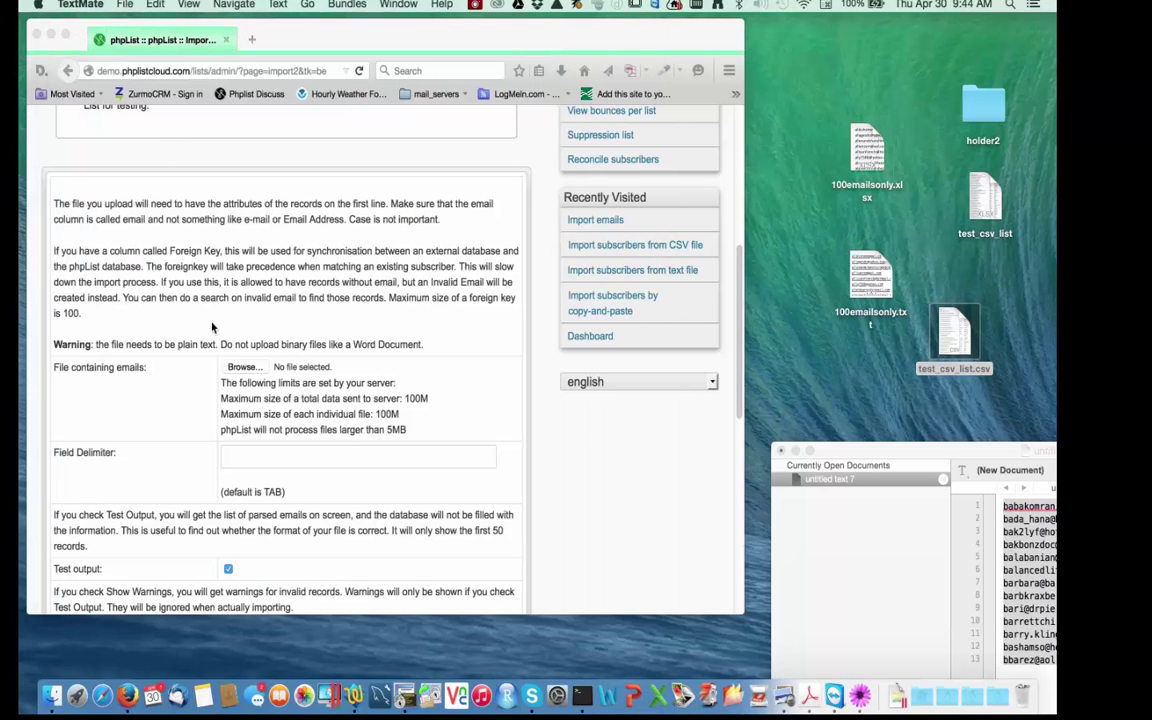
Choose test_csv_list.csv from the Desktop as the file containing emails, and set the field delimiter to a comma.
click(251, 369)
click(251, 369)
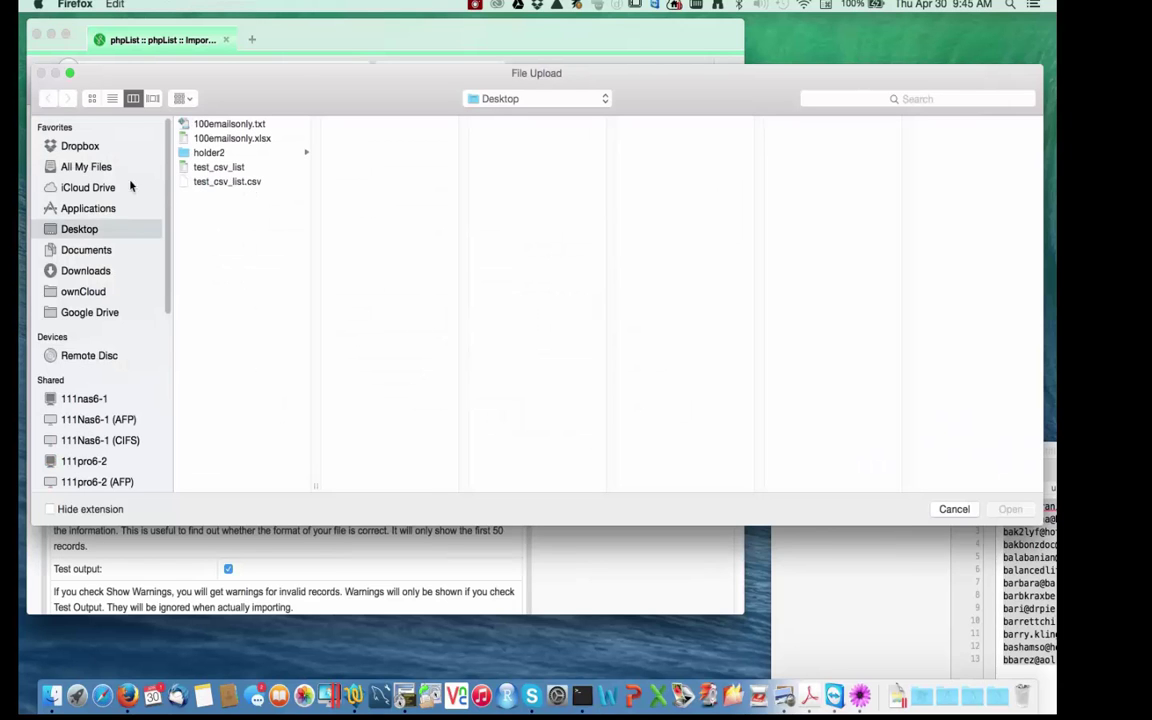
click(212, 184)
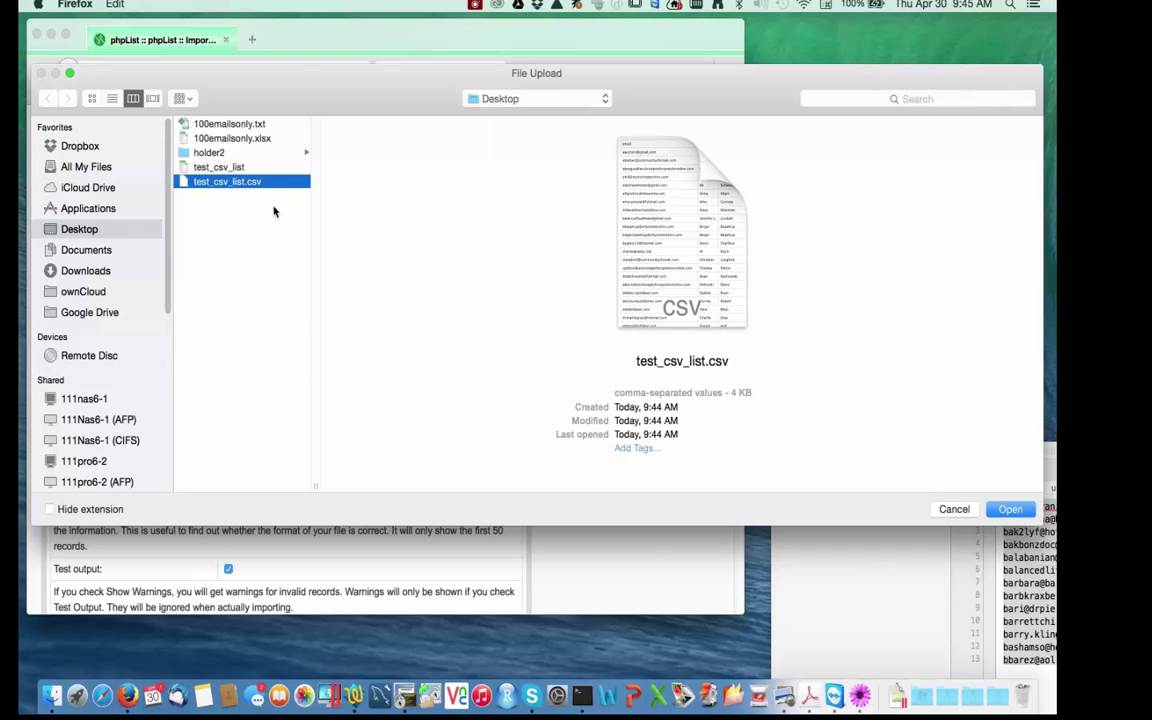
click(1030, 510)
scroll(430, 400, down, 5)
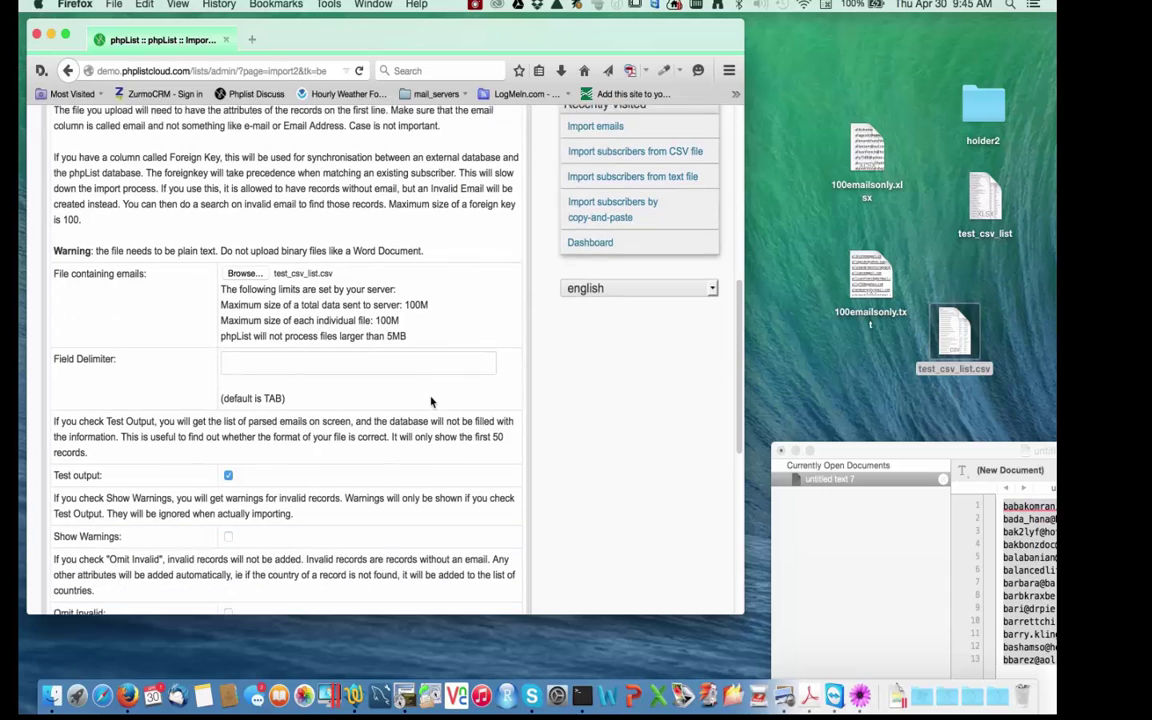
click(396, 353)
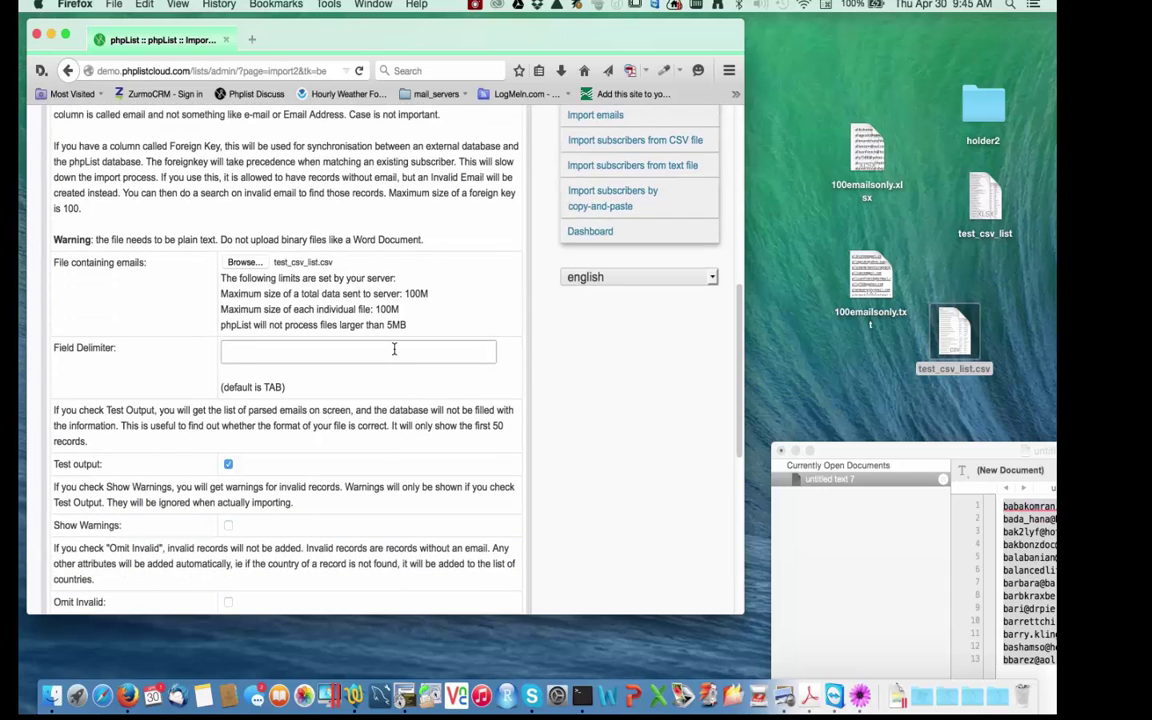
text(,)
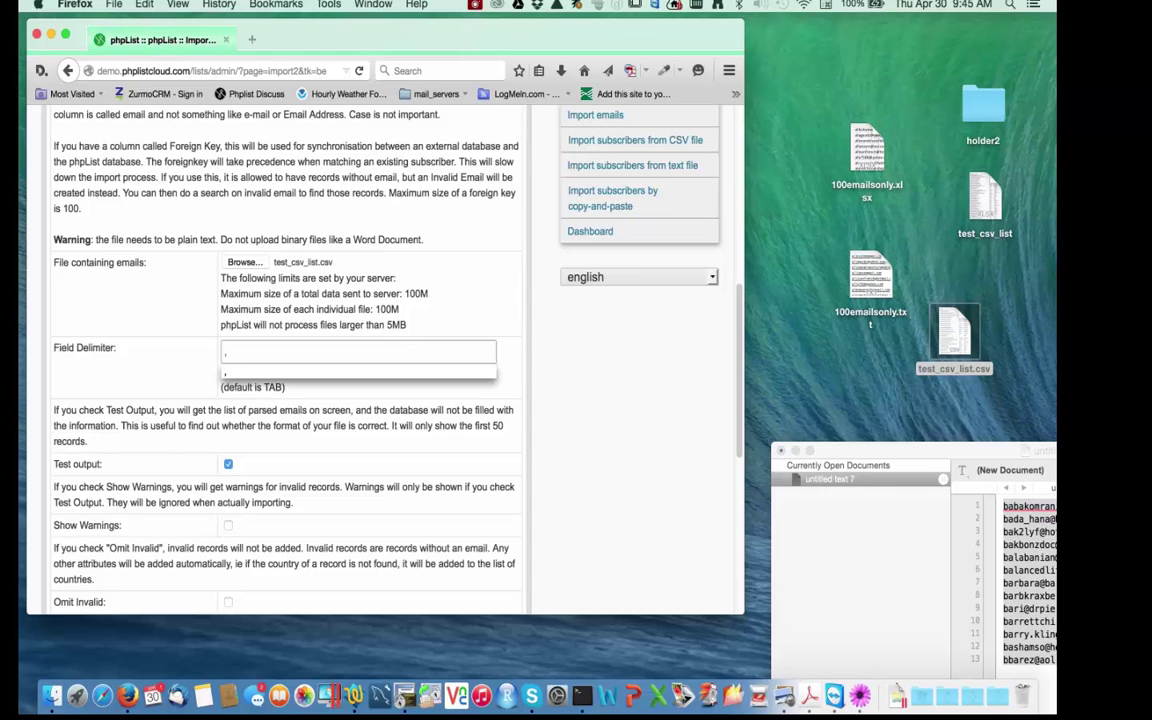
click(149, 262)
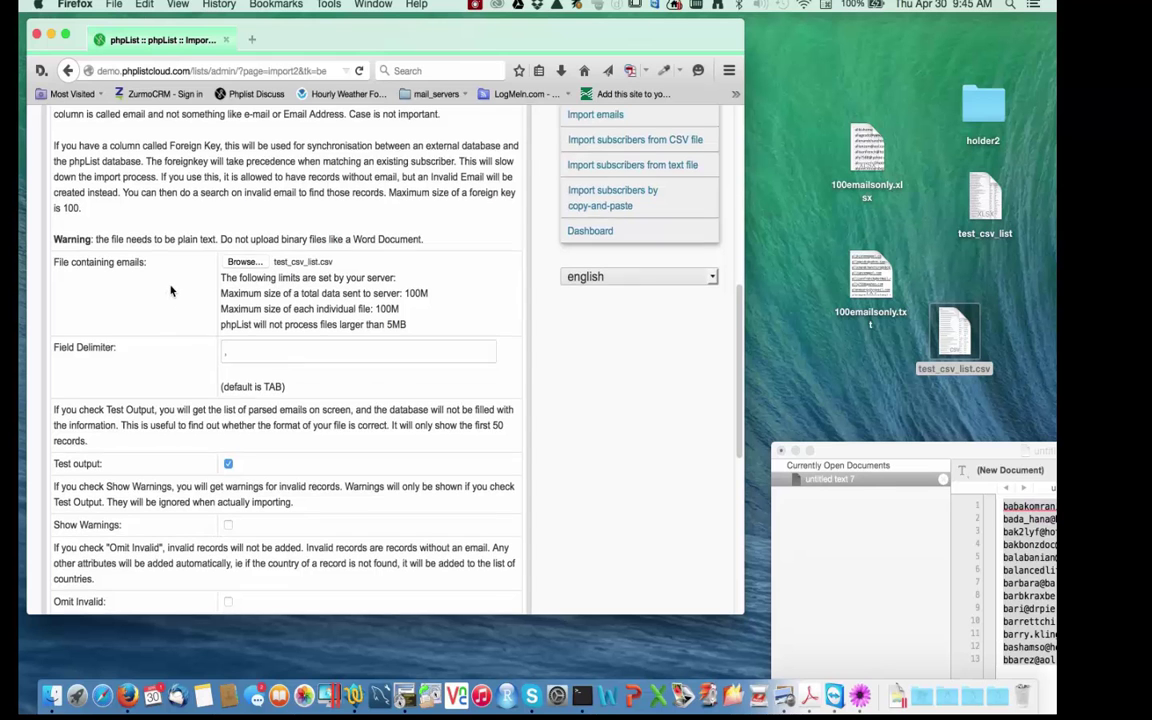
Turn on Omit Invalid for the CSV import and check the remaining overwrite and duplicate email options.
scroll(170, 290, down, 5)
scroll(170, 290, down, 4)
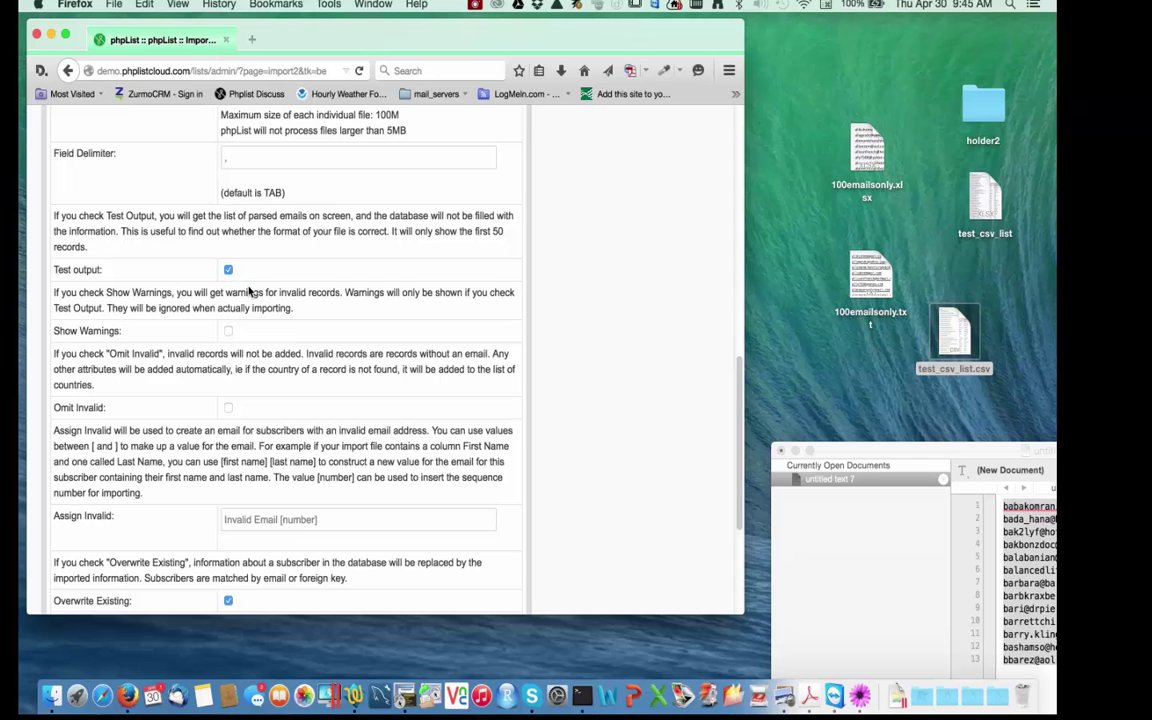
scroll(250, 291, down, 5)
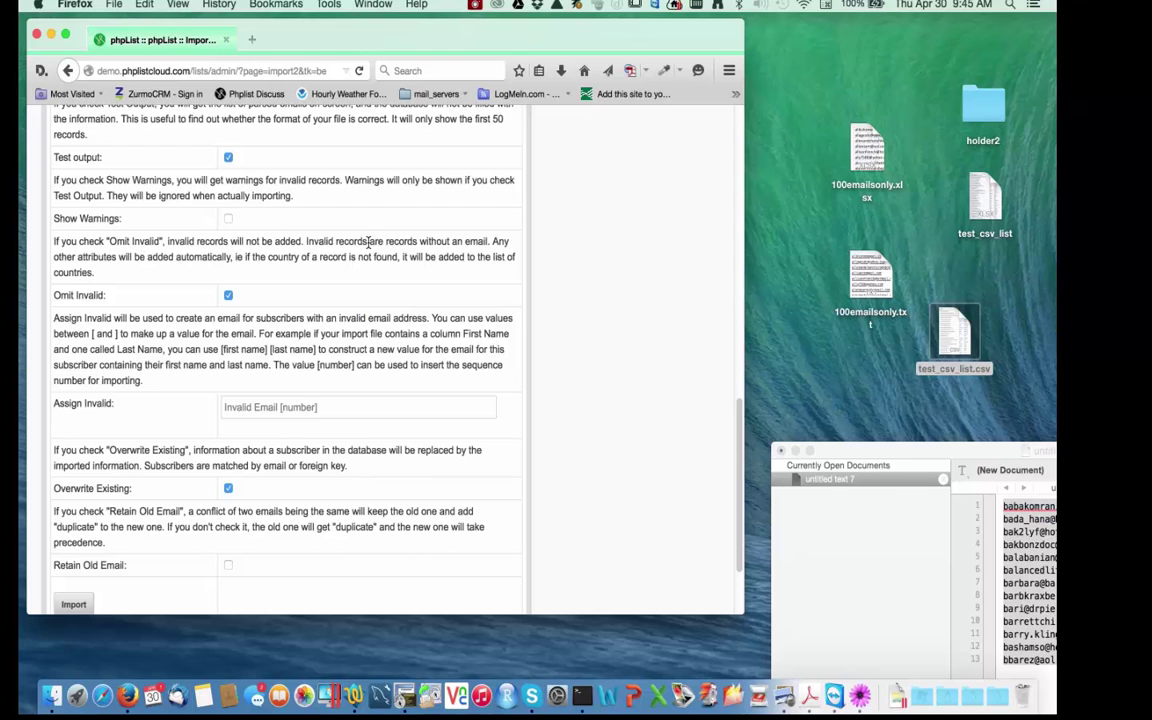
scroll(292, 258, down, 3)
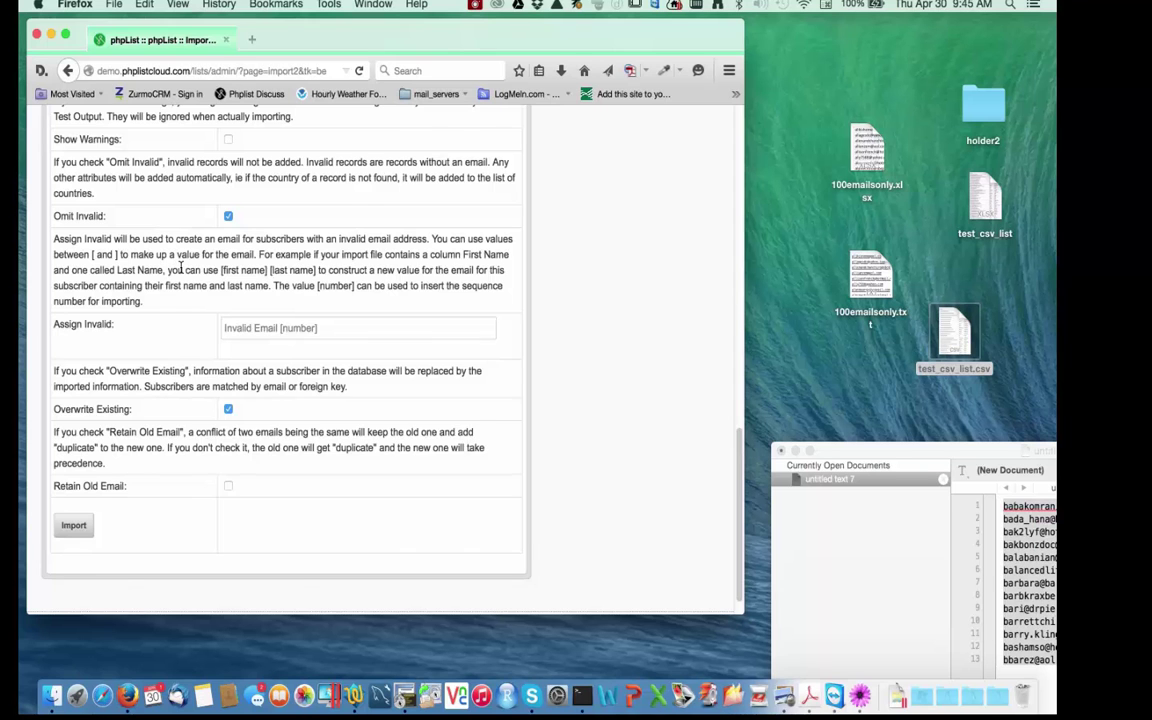
scroll(180, 268, down, 1)
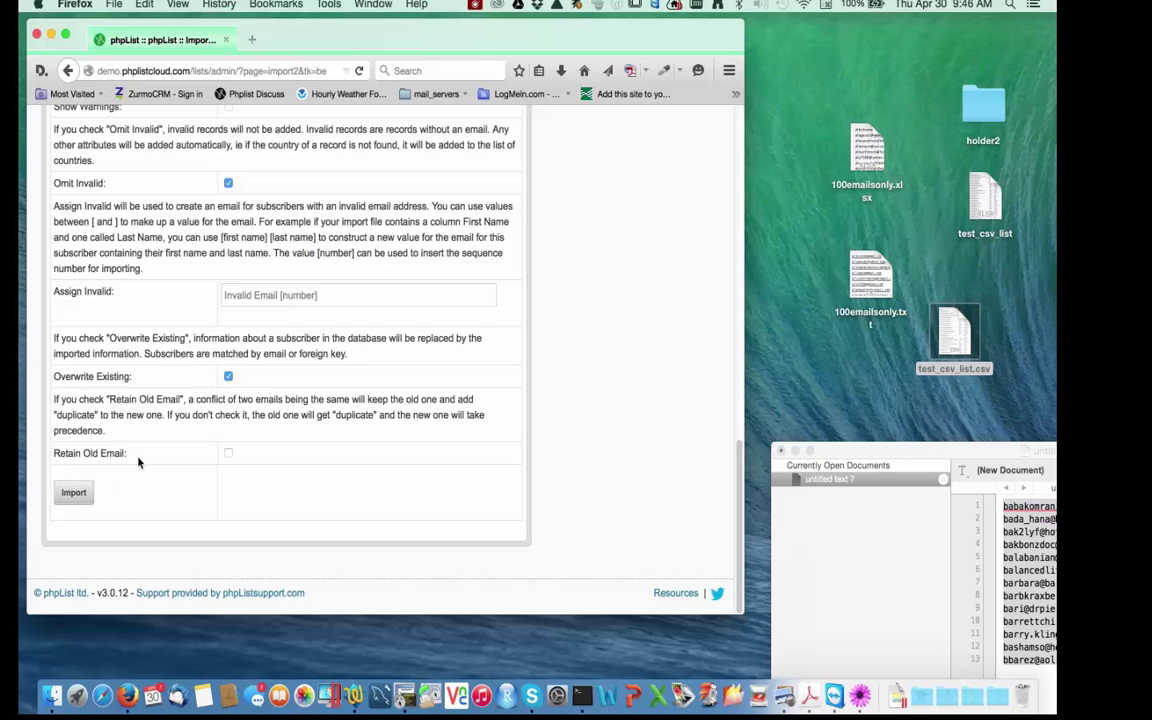
Recheck the target list, file, delimiter and import options, and submit the CSV import with test output on.
click(84, 490)
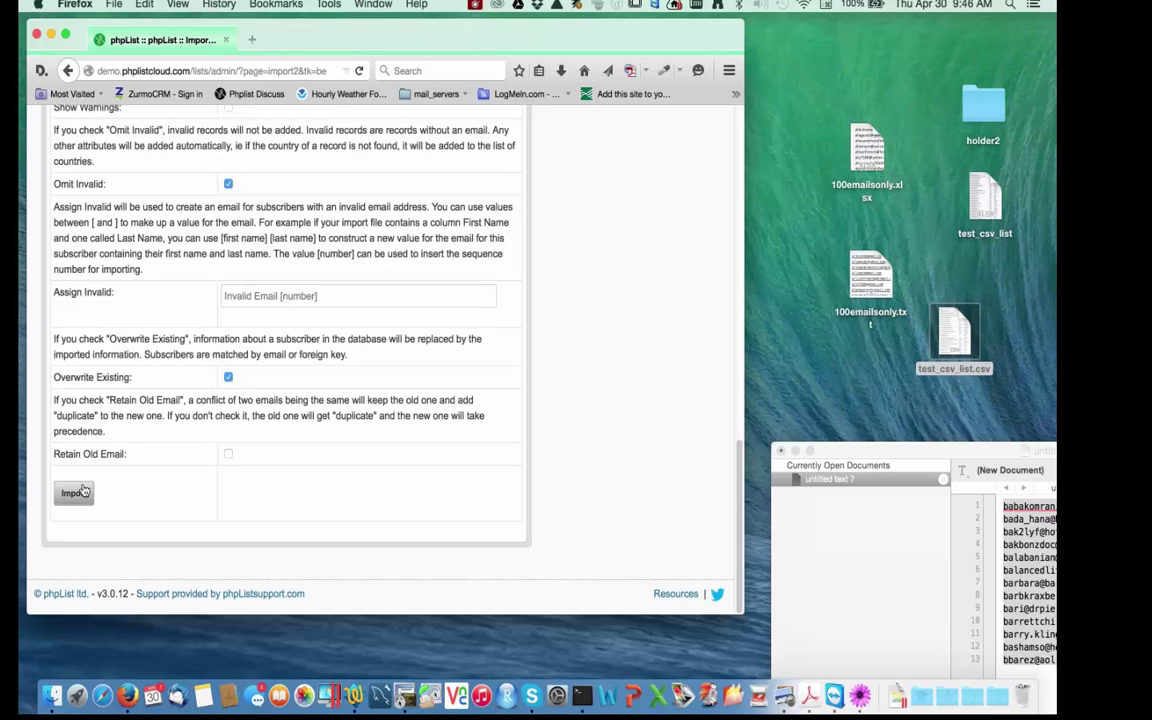
scroll(84, 485, up, 15)
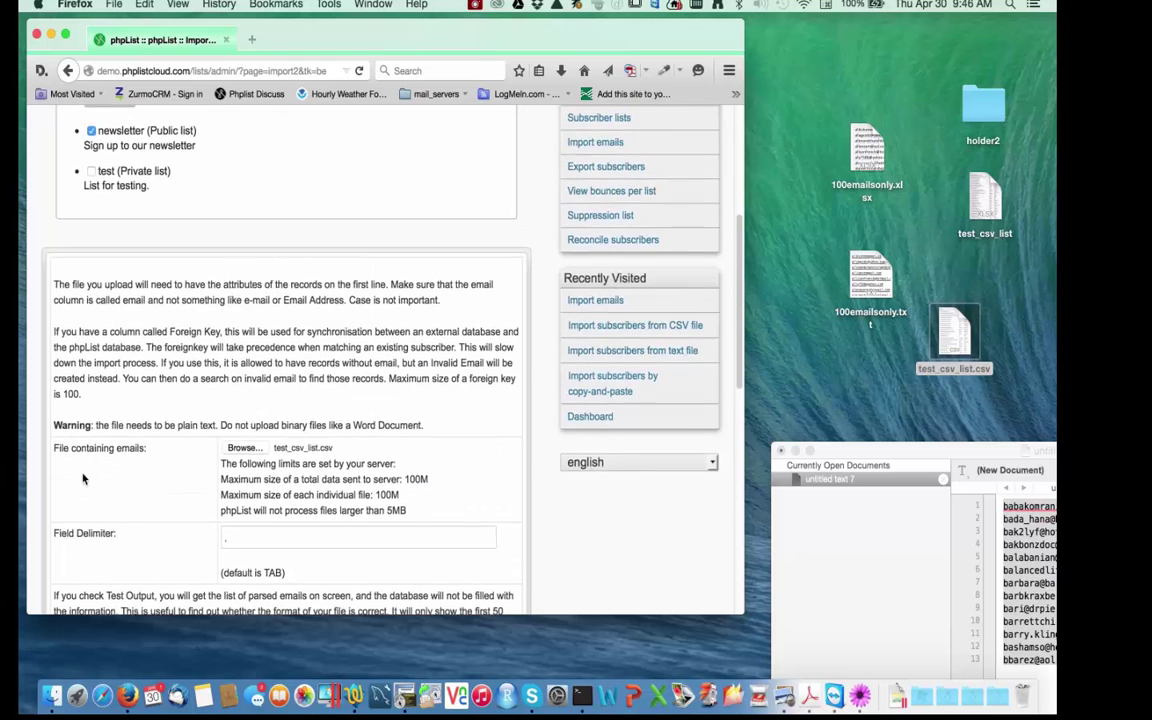
scroll(195, 390, up, 5)
scroll(210, 410, down, 4)
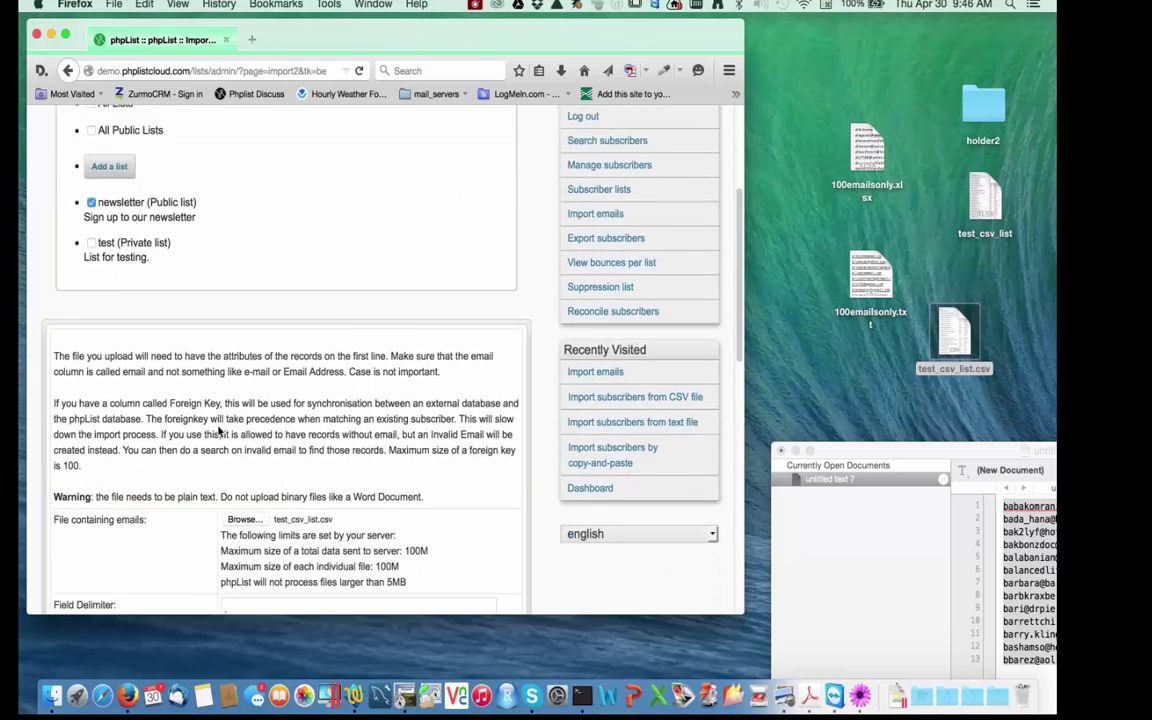
scroll(216, 430, down, 4)
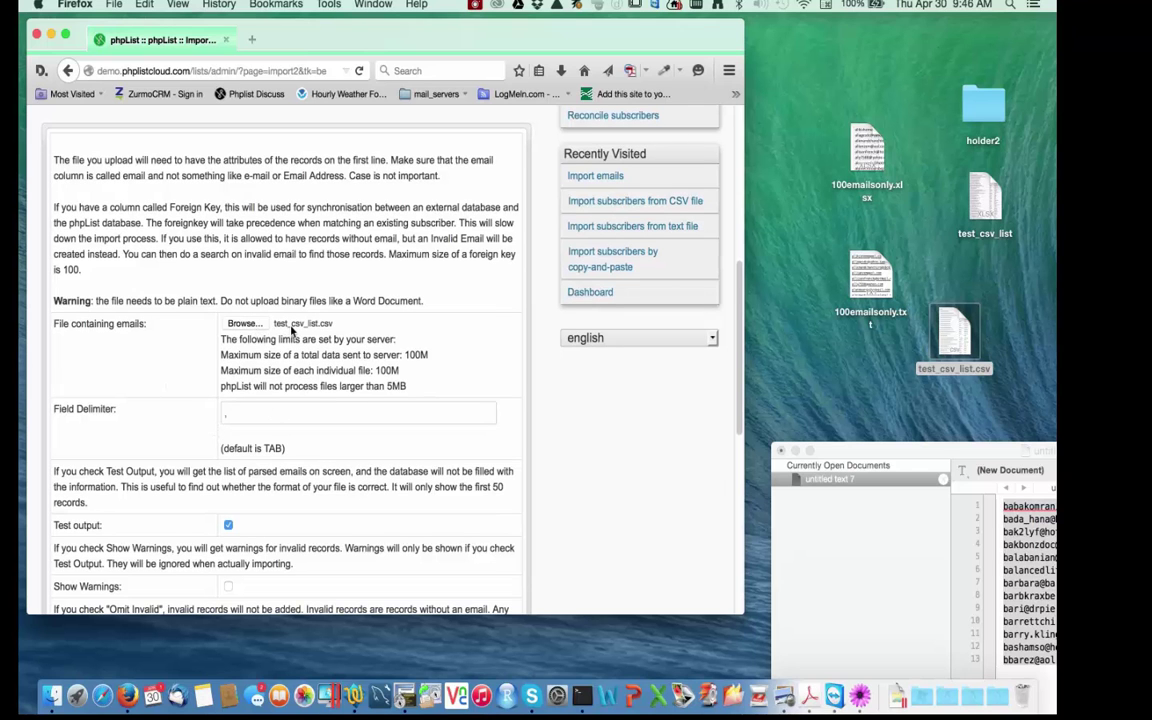
scroll(247, 365, down, 5)
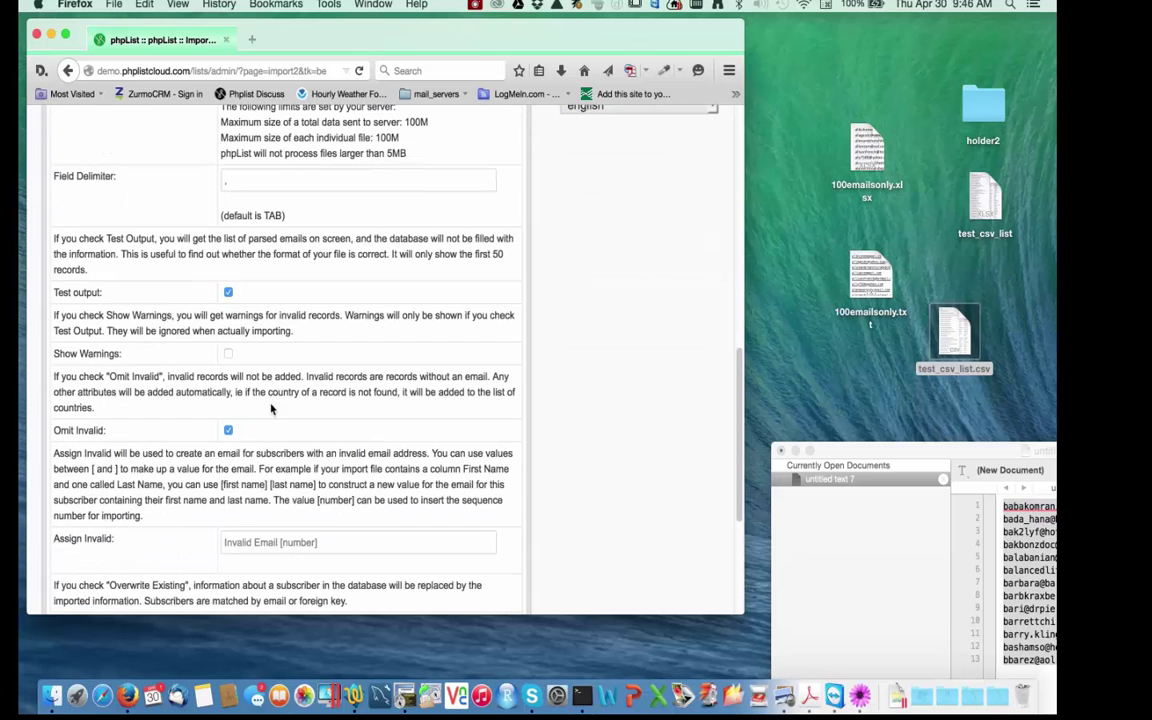
scroll(229, 284, down, 5)
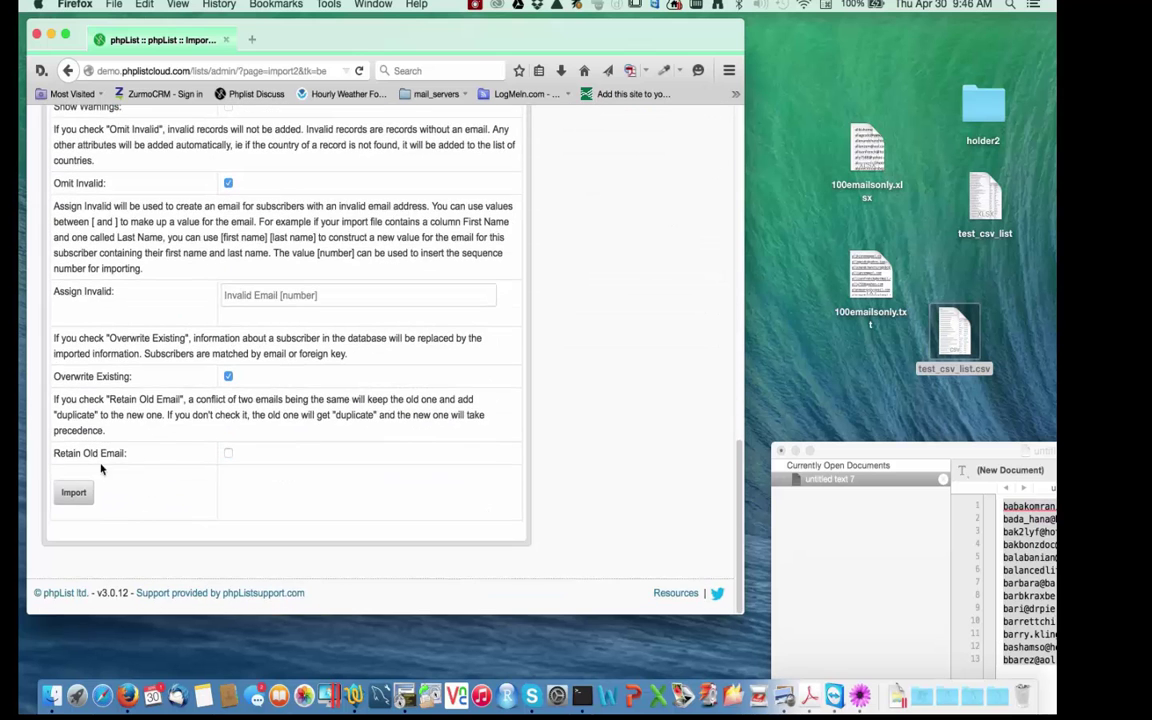
click(73, 493)
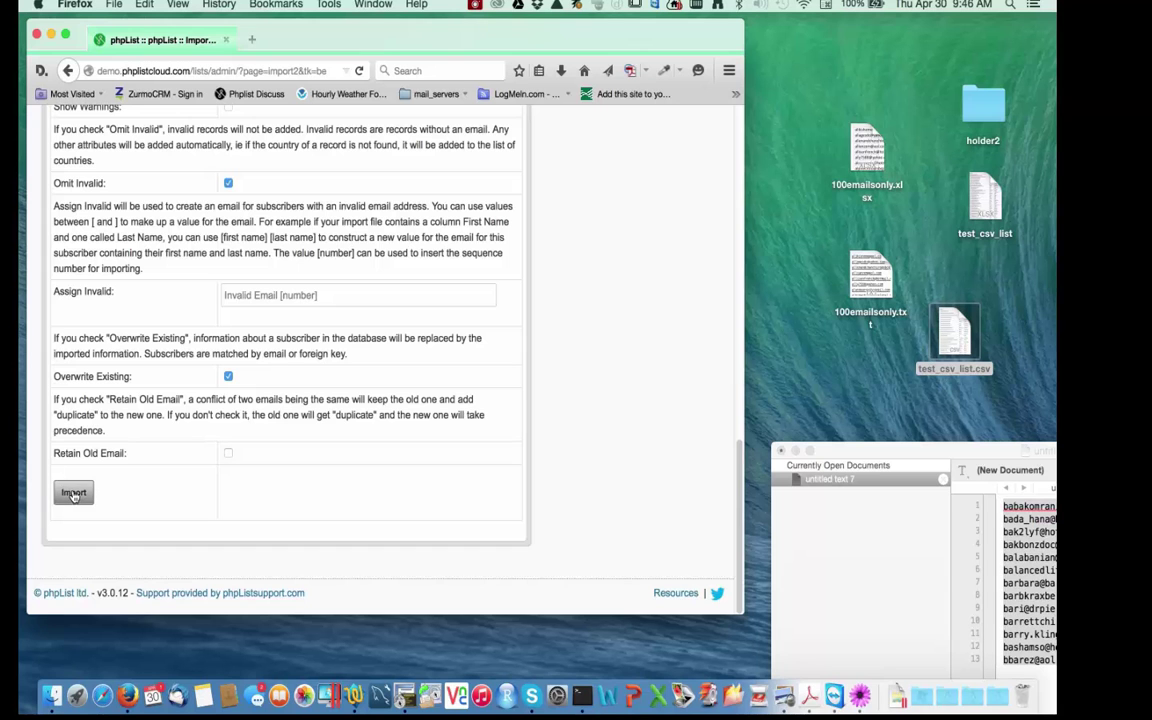
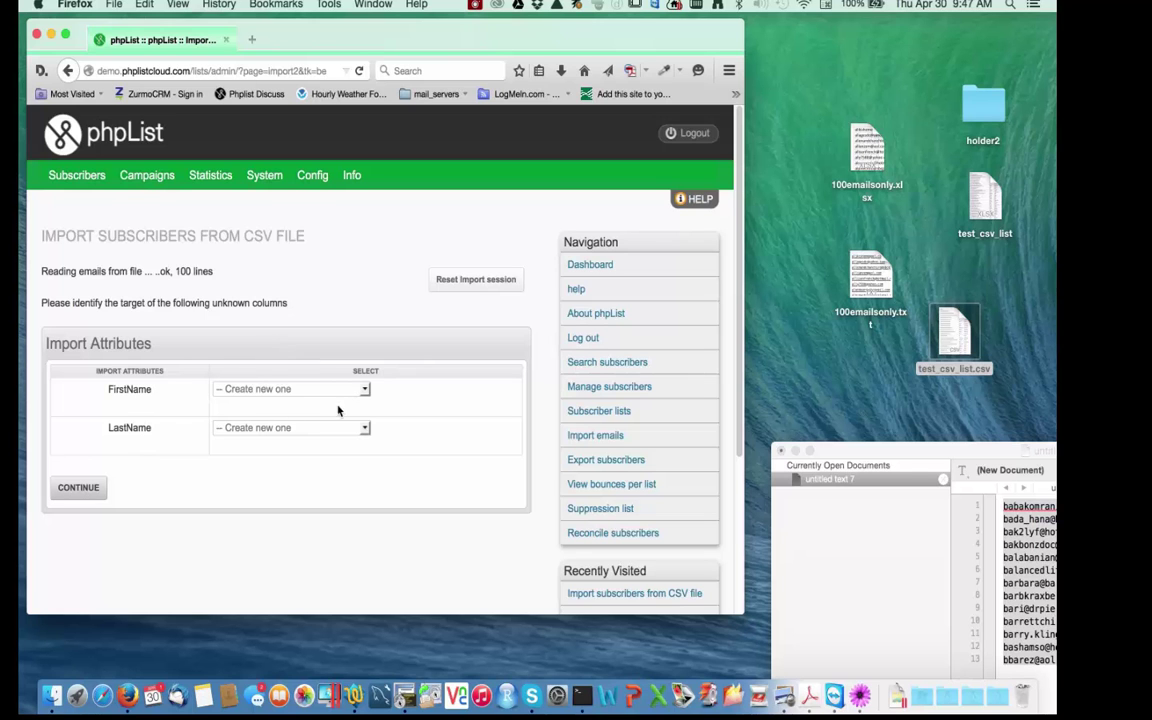
Map the FirstName and LastName columns to newly created attributes and continue to the import summary.
click(365, 390)
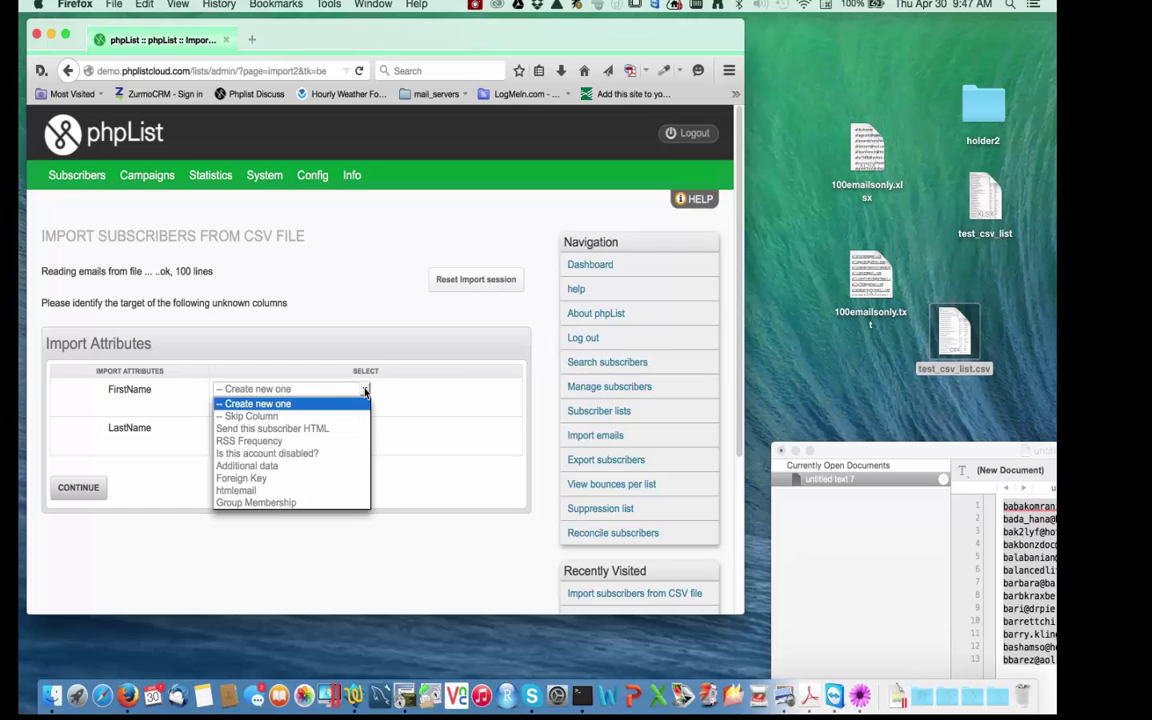
click(360, 403)
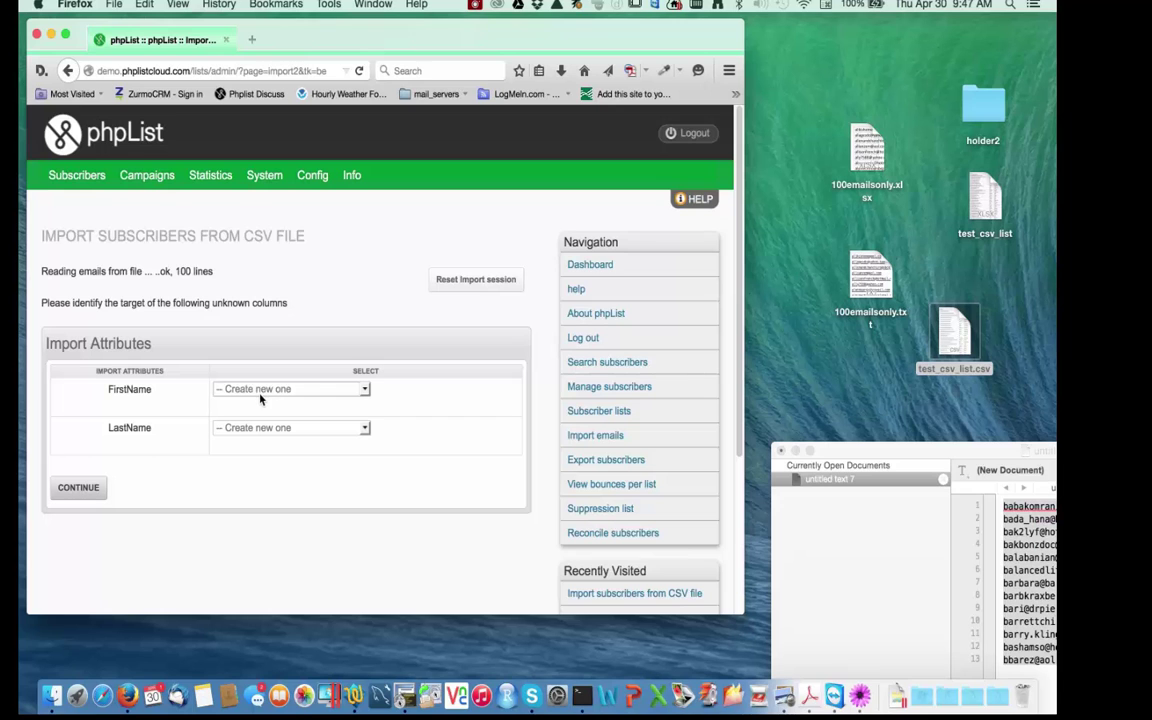
click(77, 489)
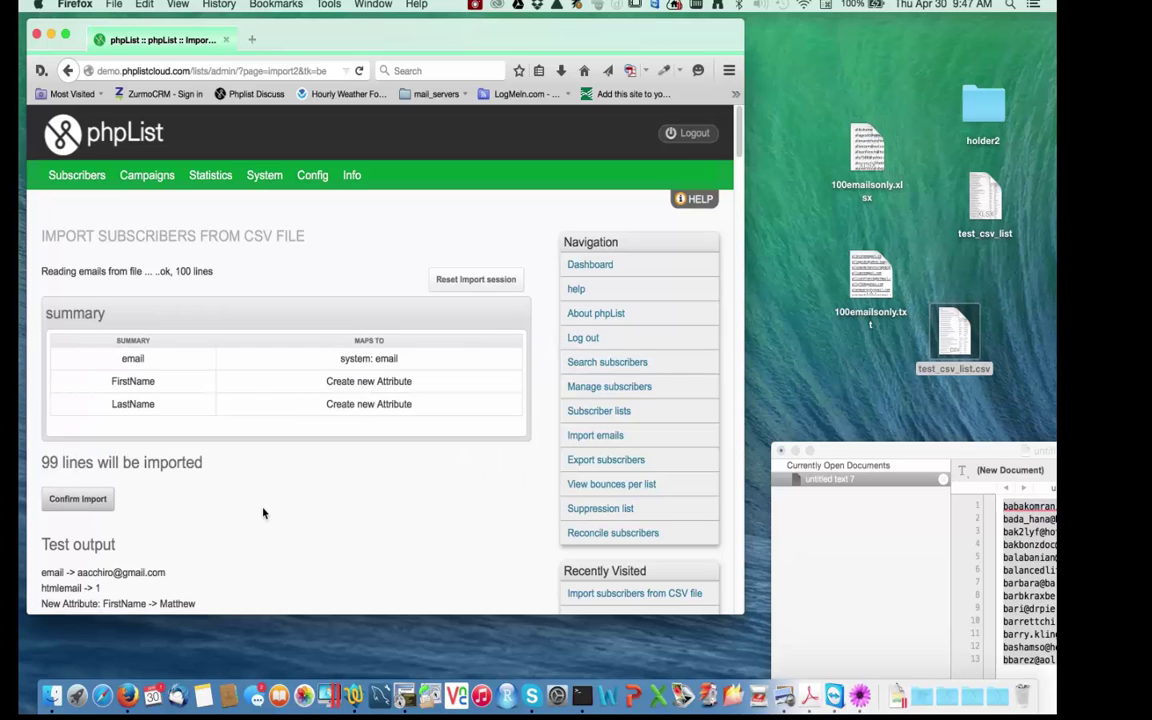
Review the summary and the test output of email, FirstName and LastName values, and confirm the CSV import.
scroll(263, 513, down, 4)
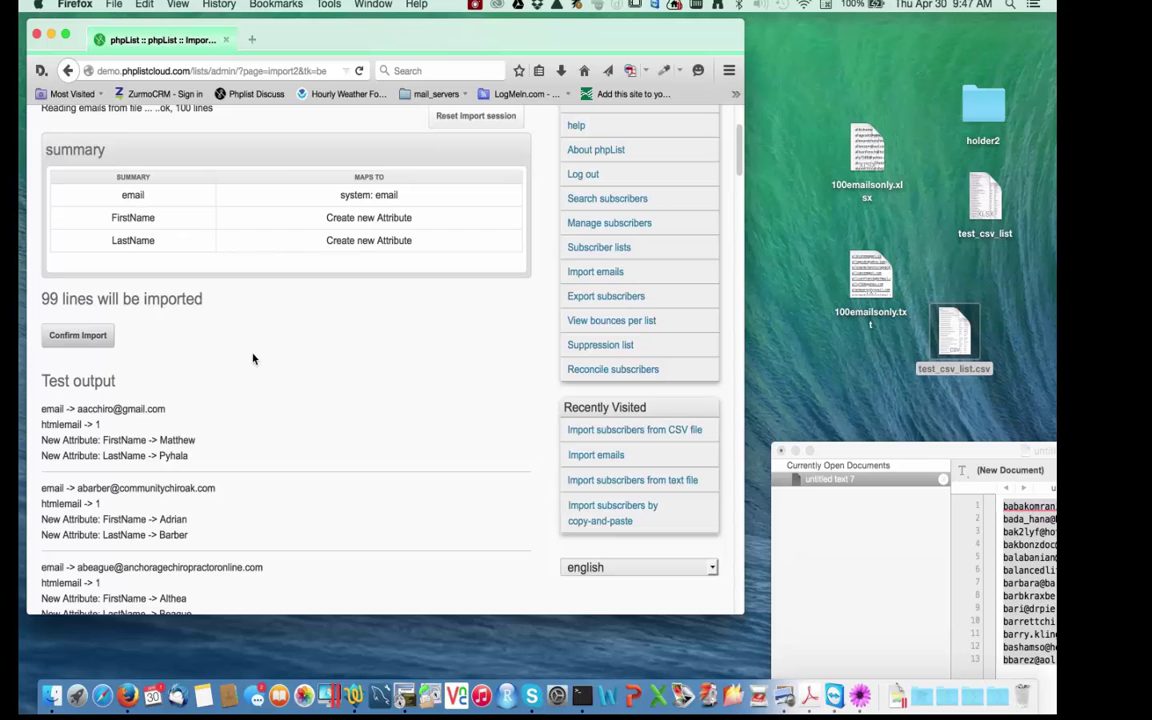
scroll(257, 365, down, 5)
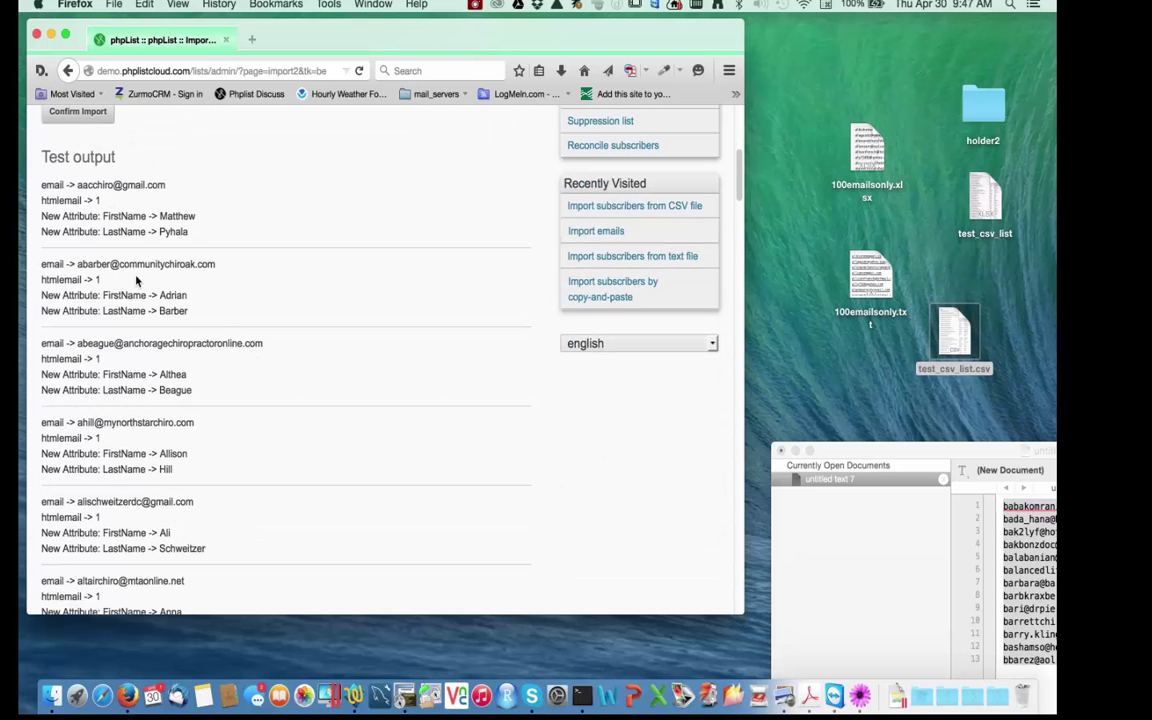
scroll(185, 400, down, 2)
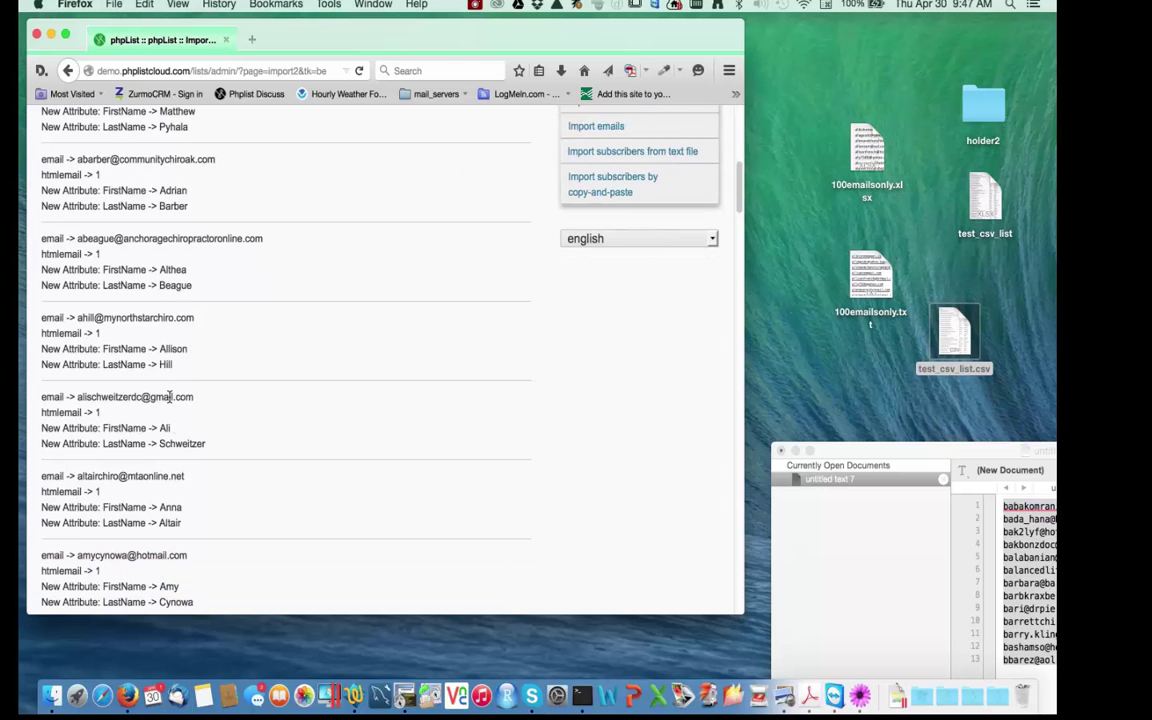
scroll(170, 364, down, 5)
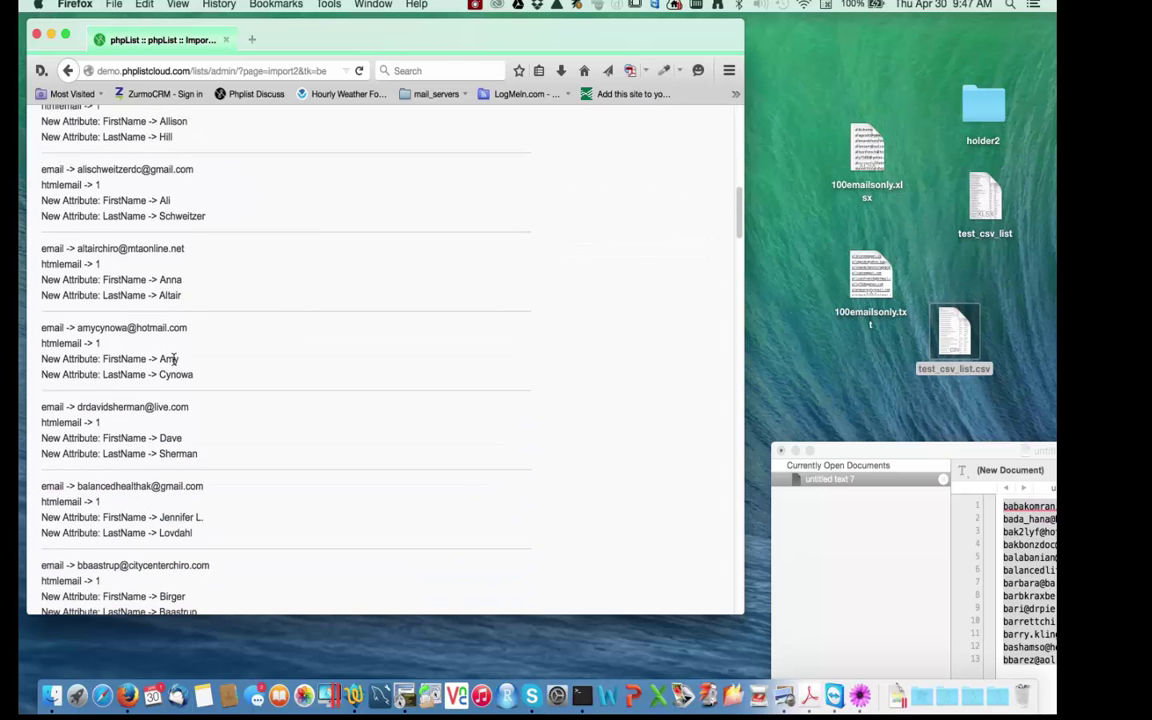
scroll(175, 365, up, 7)
scroll(175, 364, up, 4)
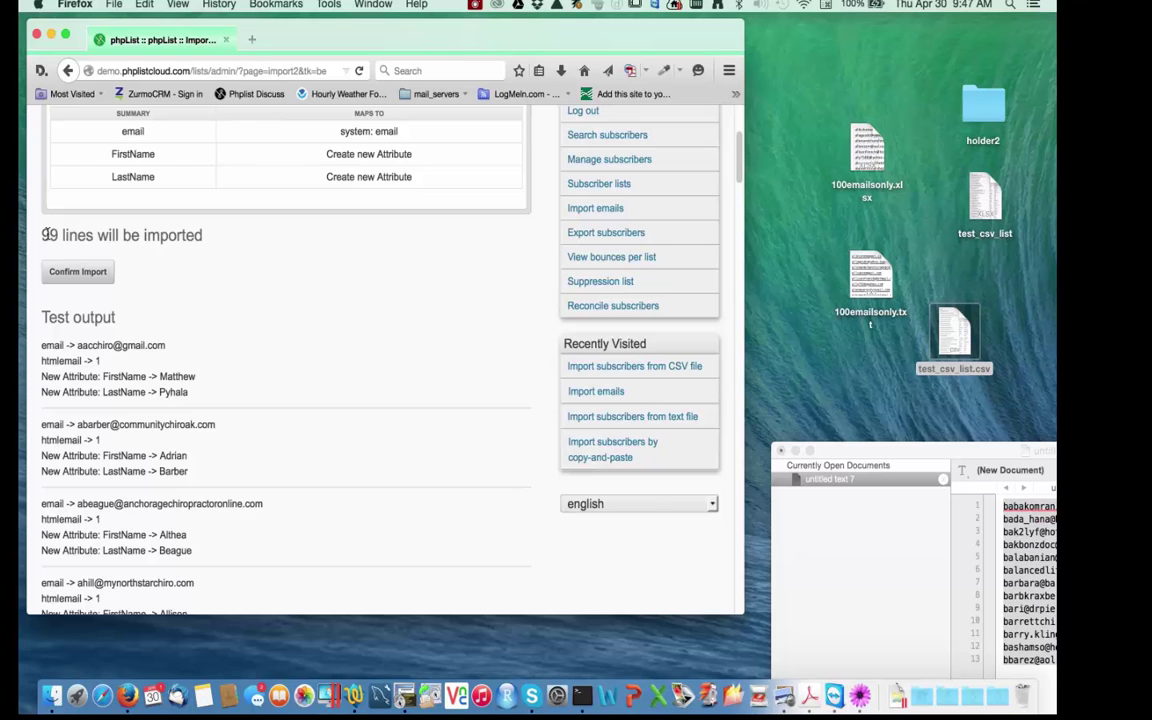
click(77, 272)
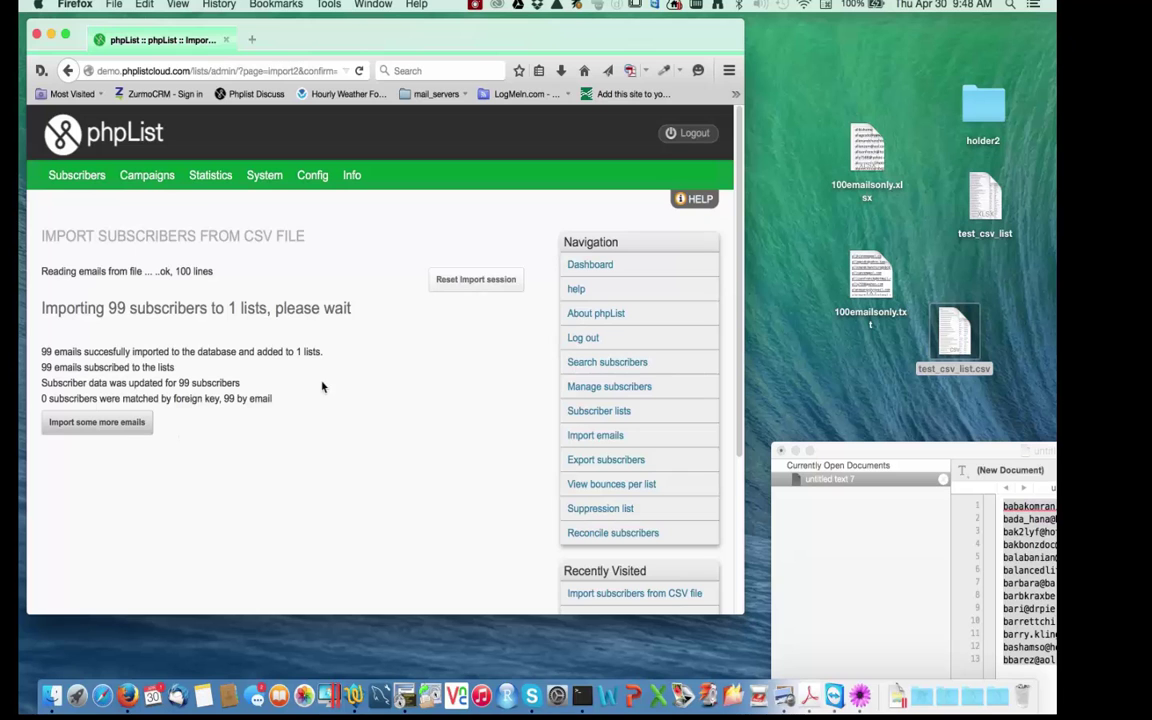
Open the subscriber search page and examine the subscriber total and the listed email addresses after the import.
click(93, 201)
scroll(180, 360, down, 1)
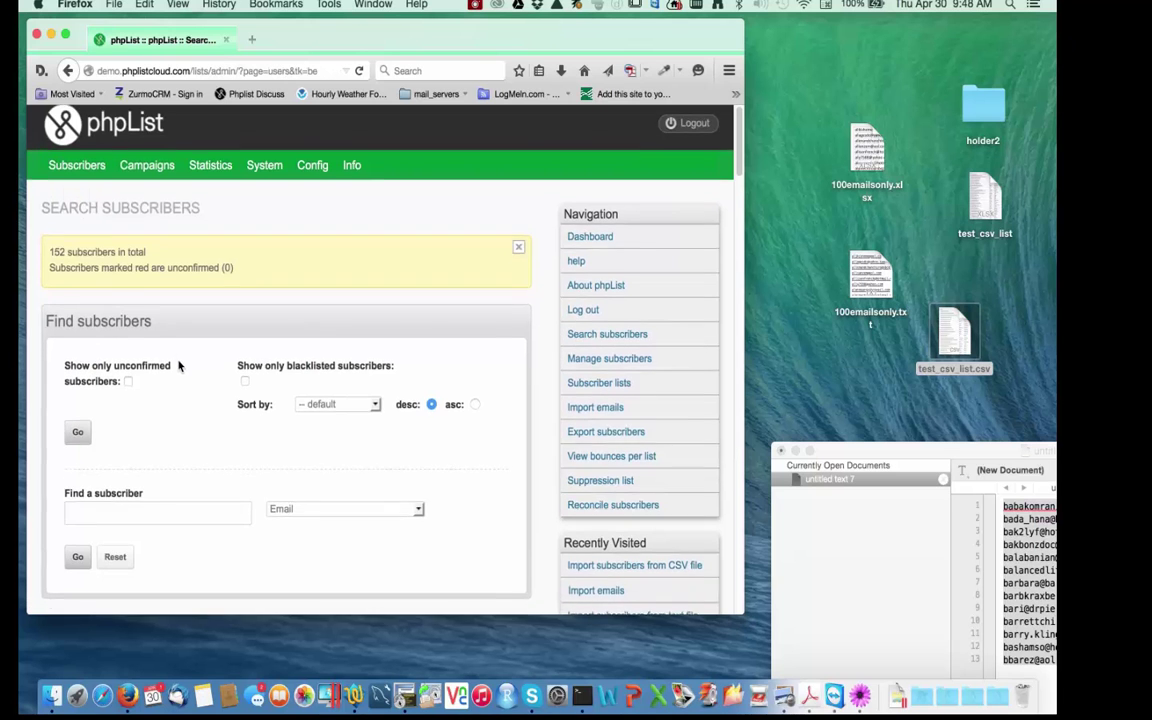
scroll(187, 363, down, 10)
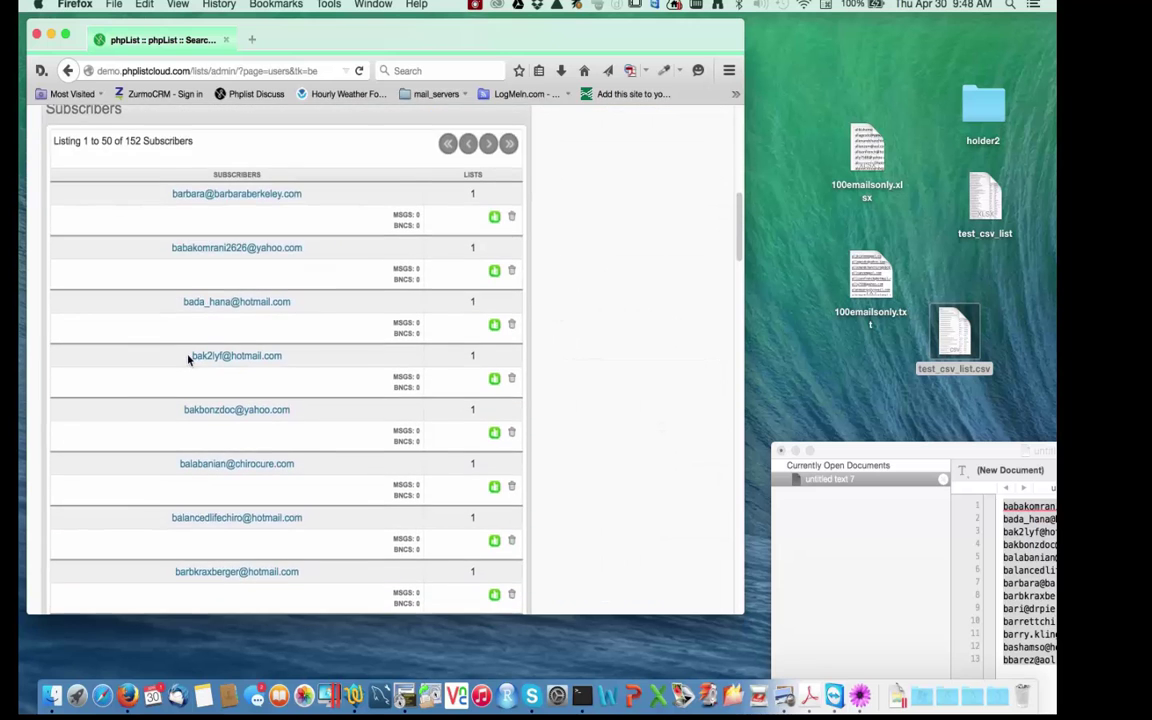
scroll(187, 358, up, 1)
scroll(187, 358, up, 2)
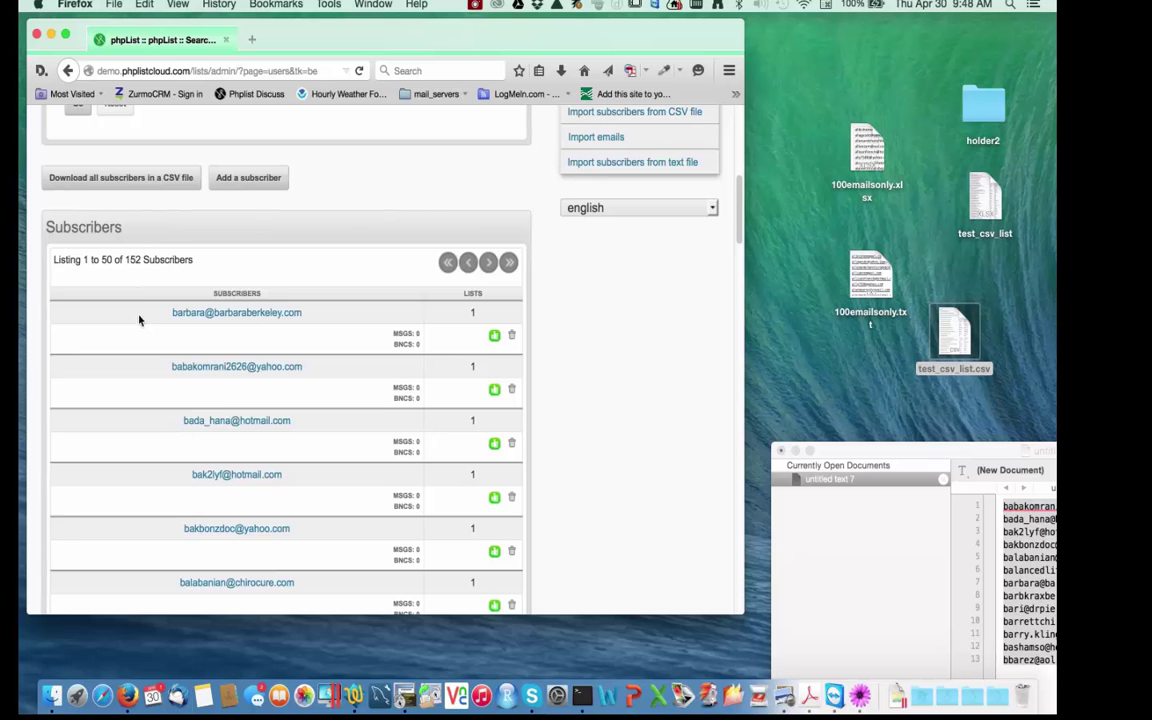
scroll(127, 308, down, 15)
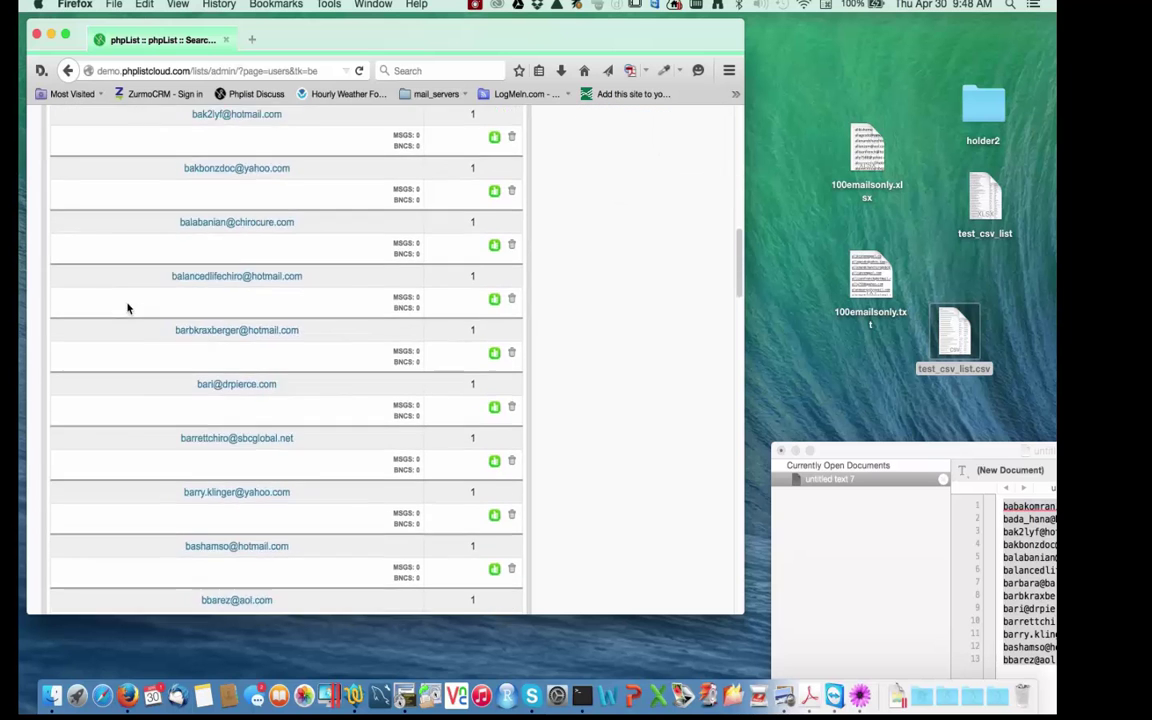
scroll(129, 306, up, 8)
scroll(131, 306, up, 4)
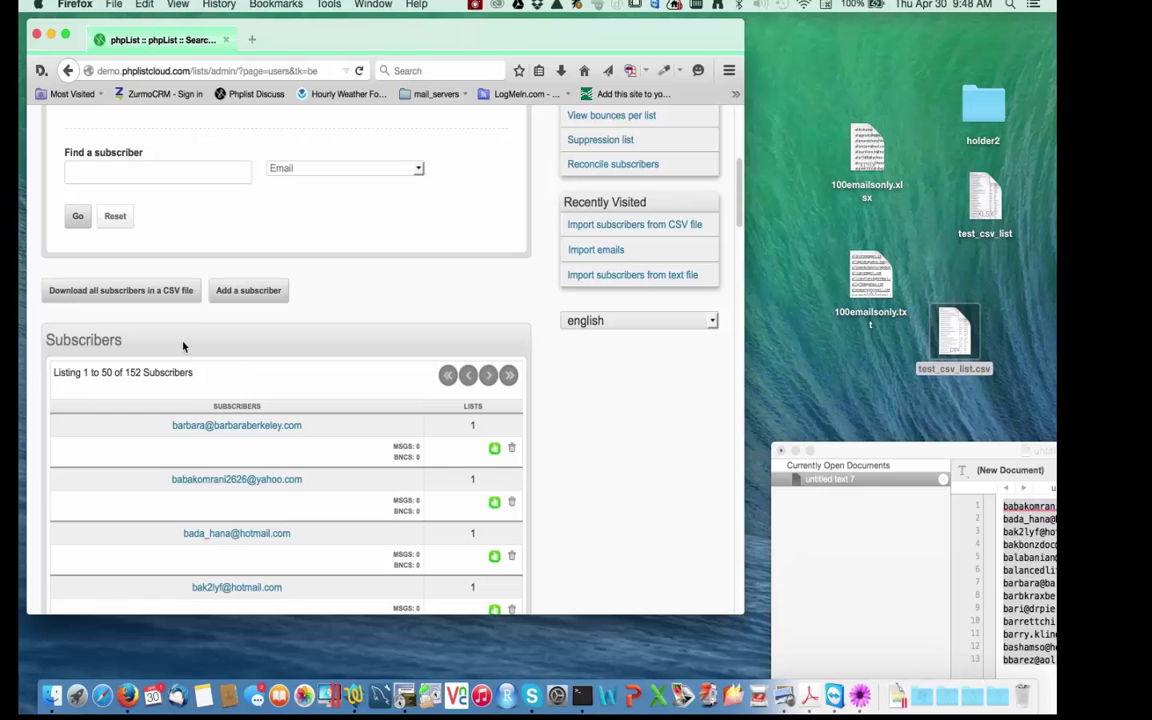
scroll(184, 338, up, 1)
scroll(184, 338, up, 3)
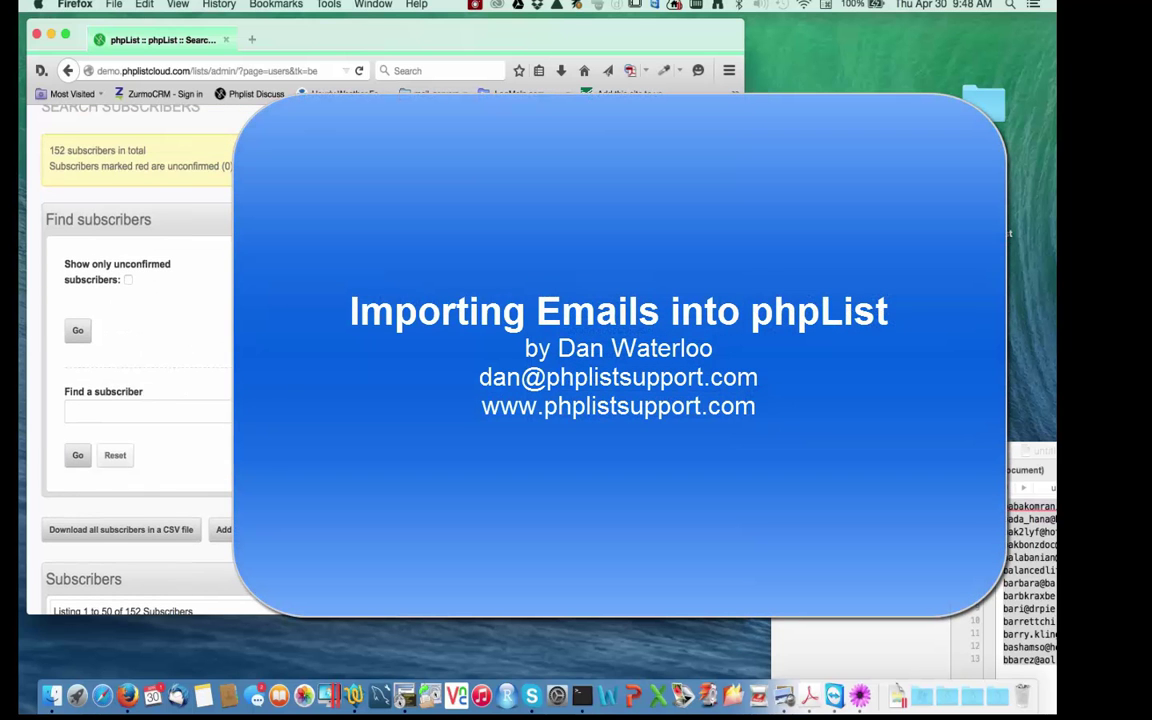
scroll(136, 350, up, 2)
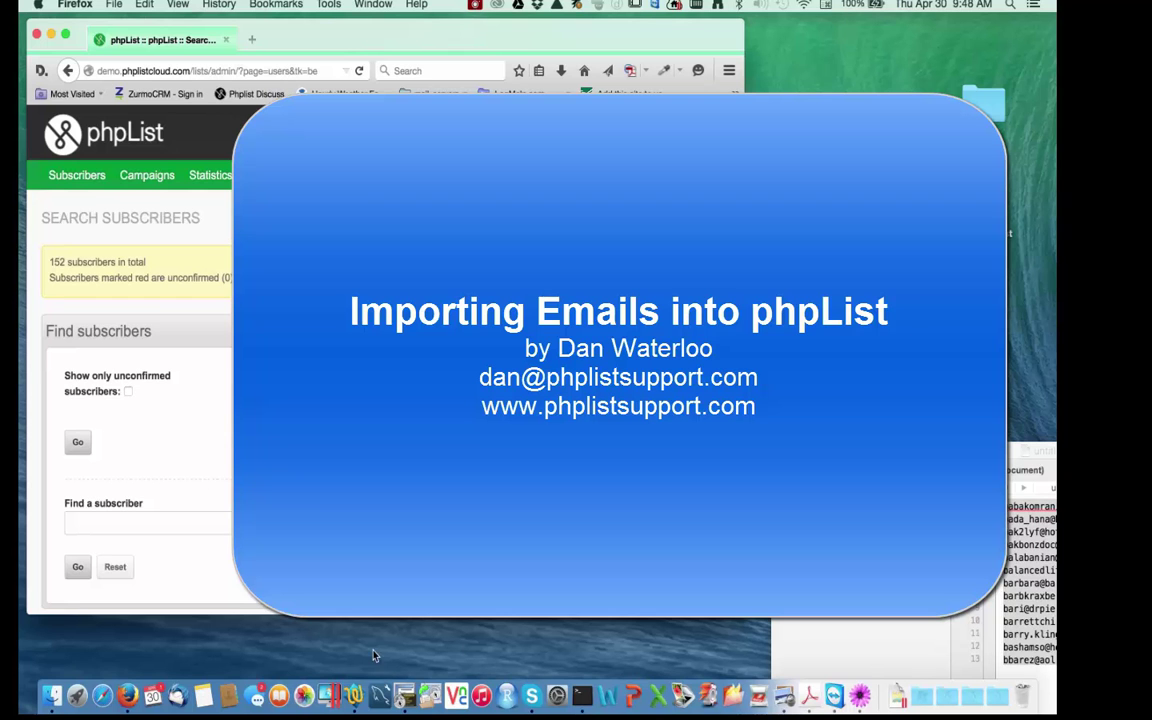
click(476, 6)
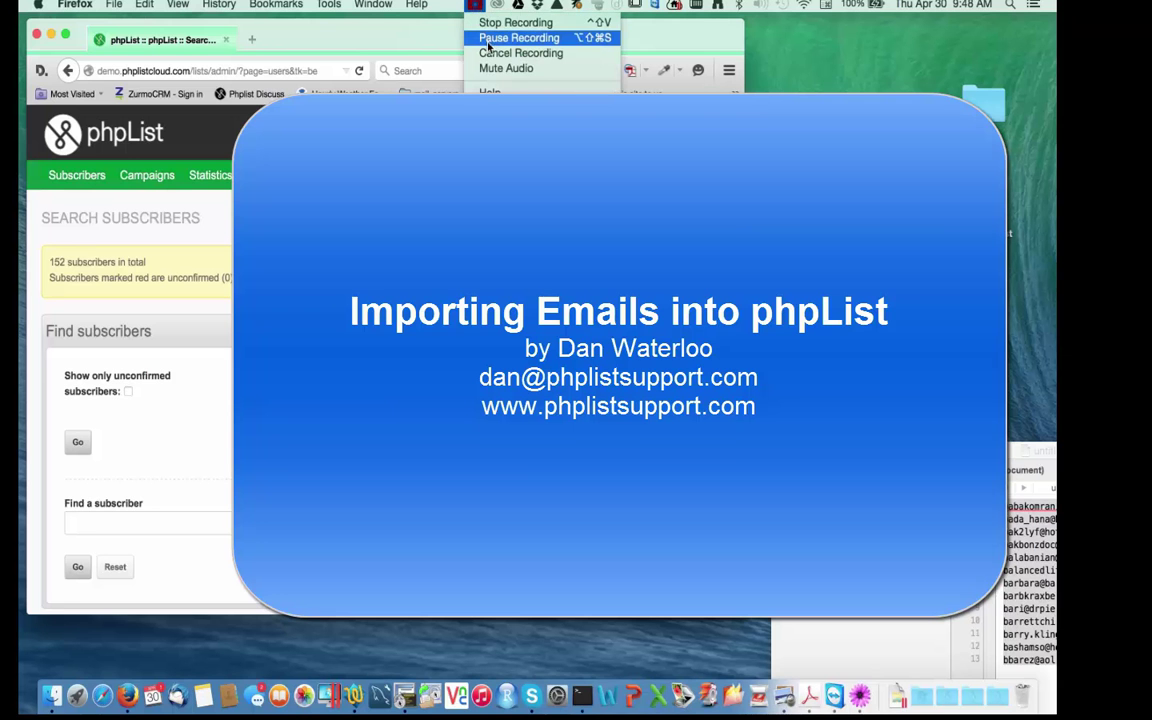